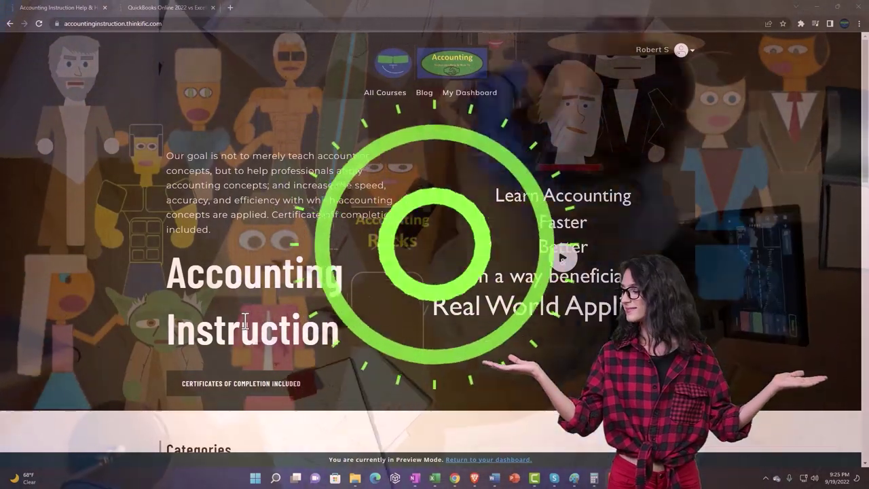
Step: Browse the accounting course categories and the section list of the QuickBooks Online 2022 vs Excel course
scroll(122, 373, "down", 6)
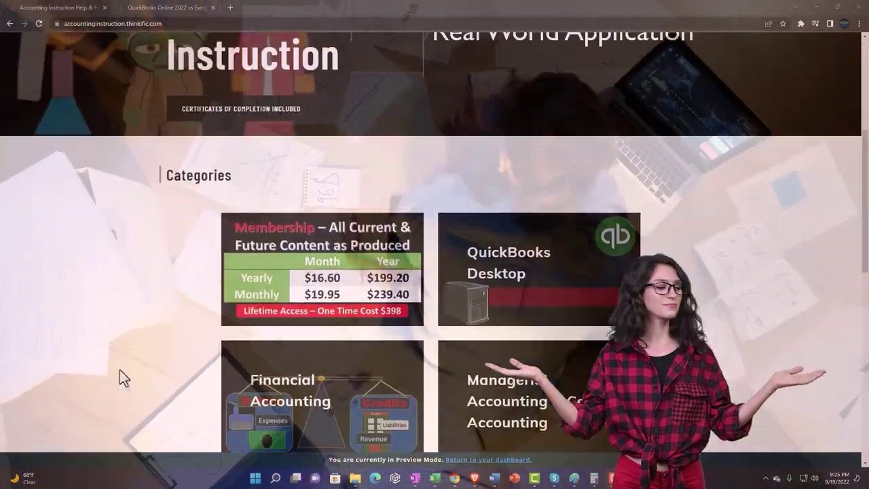
scroll(119, 371, "down", 4)
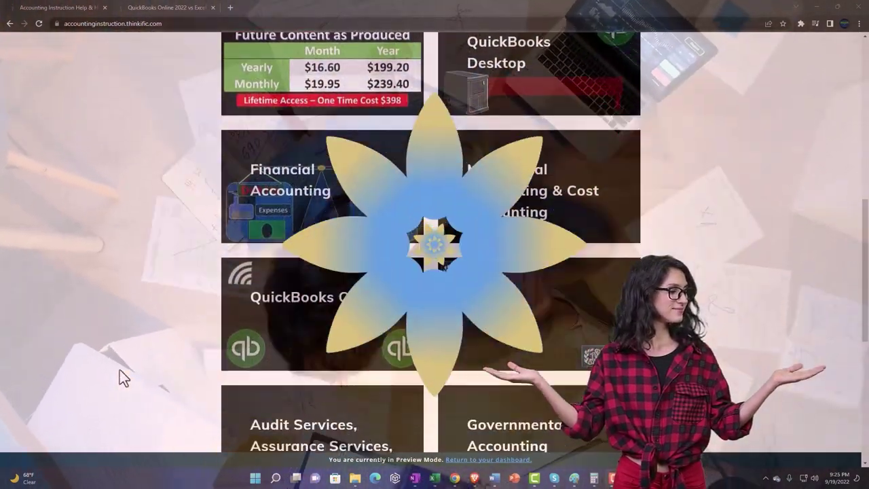
scroll(120, 371, "down", 3)
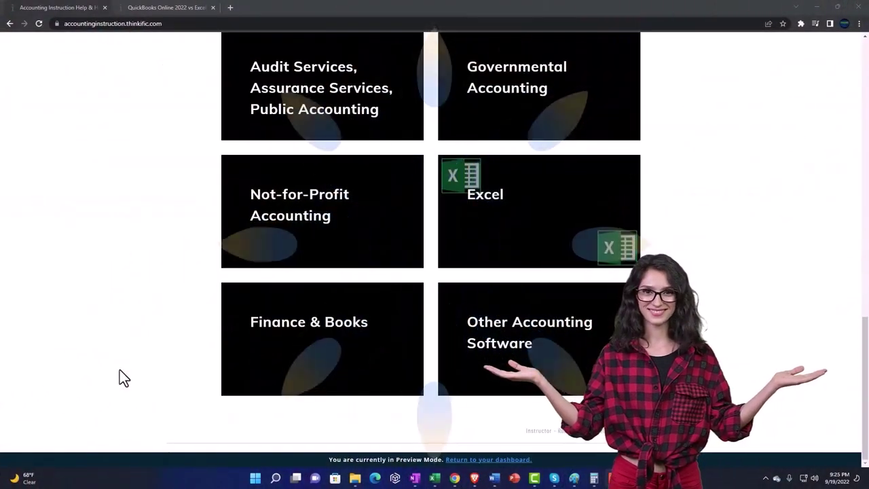
left_click(156, 7)
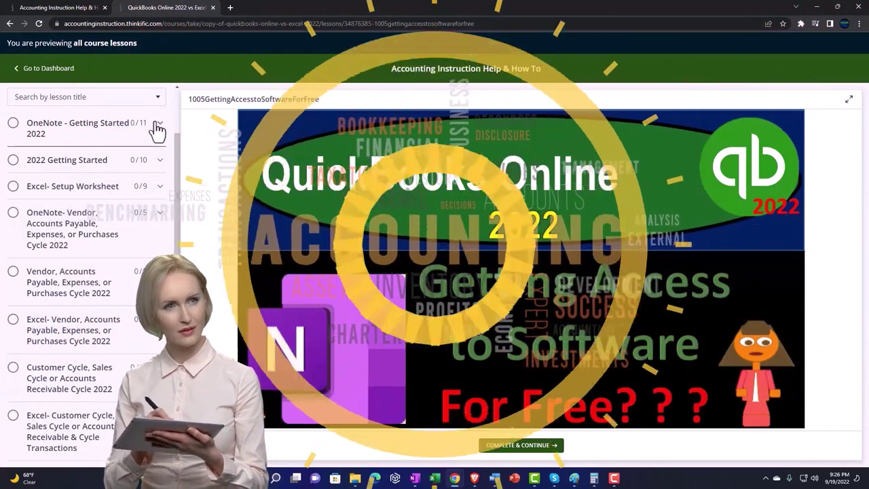
left_click(157, 126)
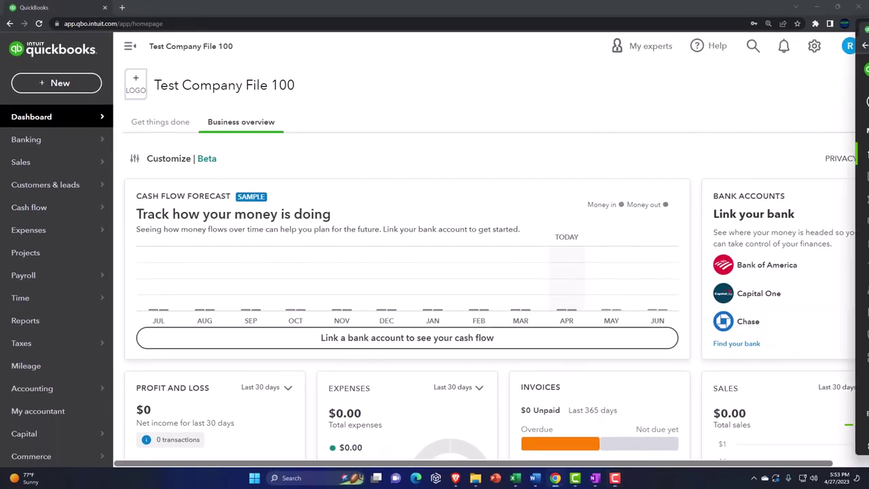
Step: Bring the incognito window with the sample company over Test Company File 100 and compare the two navigation menus
left_click_drag(868, 135, 525, 111)
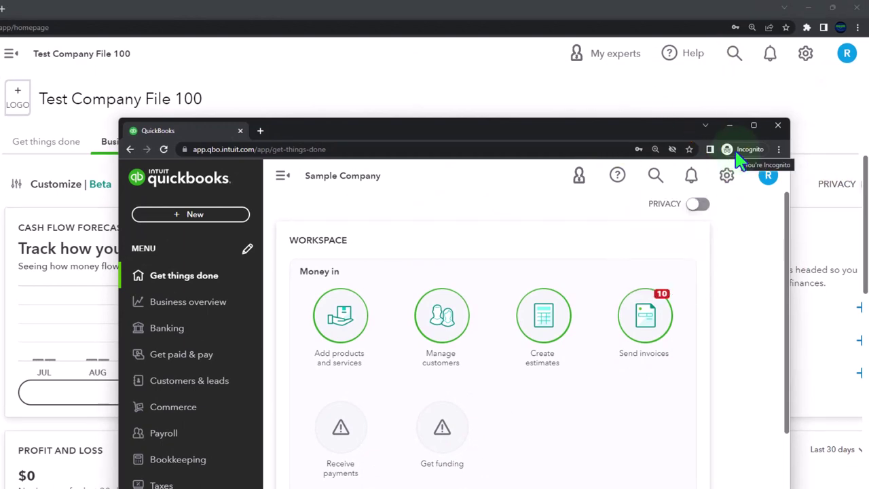
left_click(779, 150)
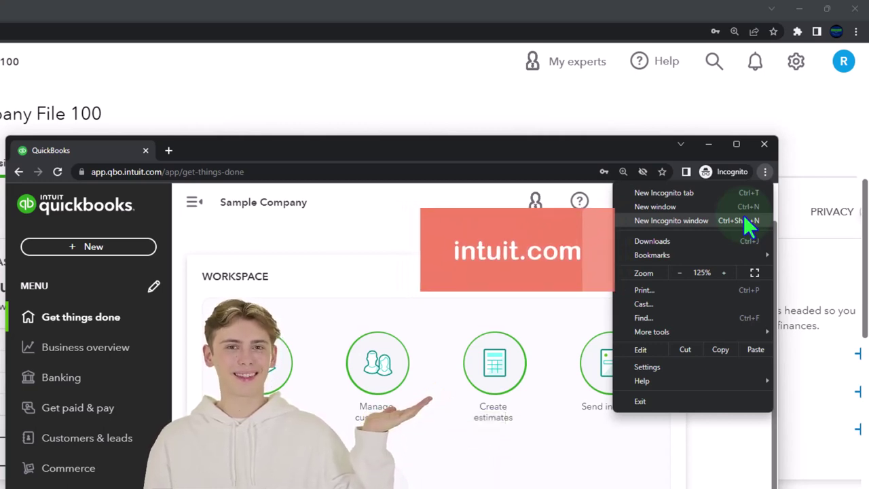
left_click(315, 244)
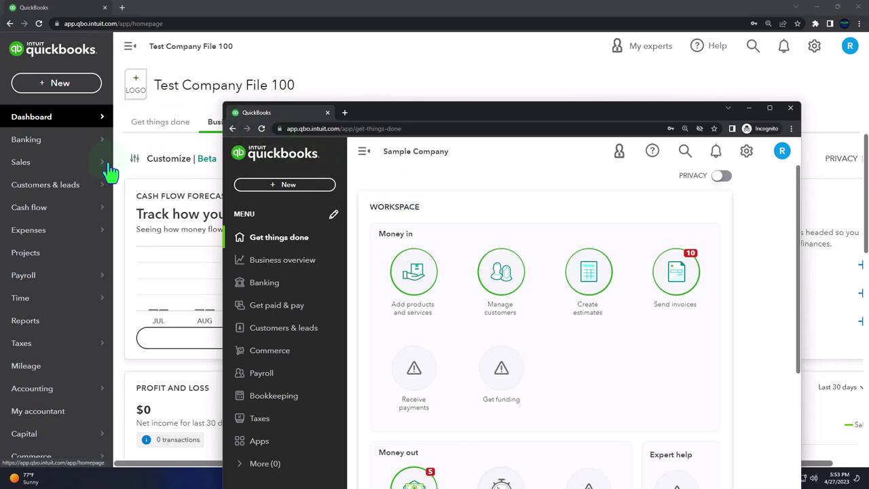
mouse_move(80, 213)
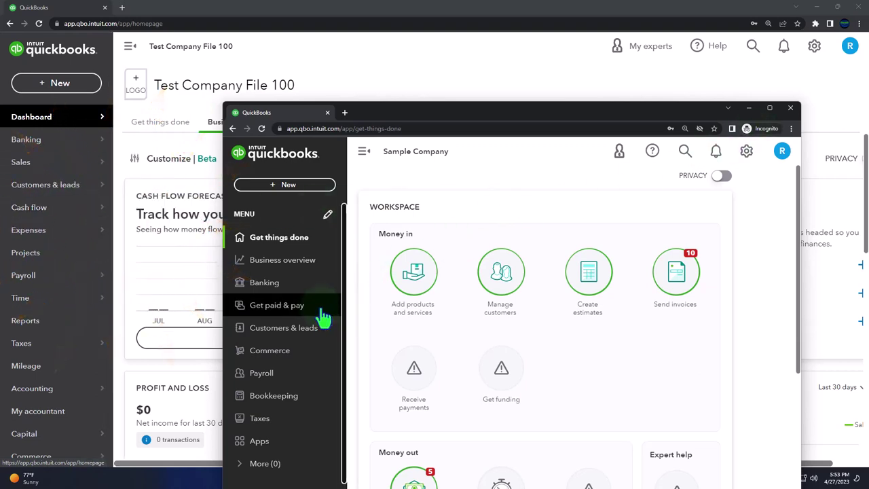
Step: Move the sample company window aside and switch Test Company File 100 to Business view
left_click_drag(437, 119, 868, 123)
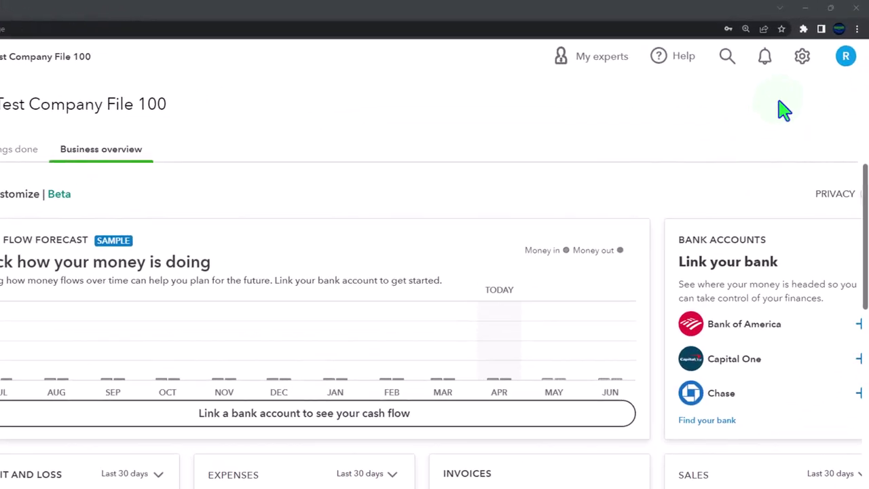
left_click(812, 48)
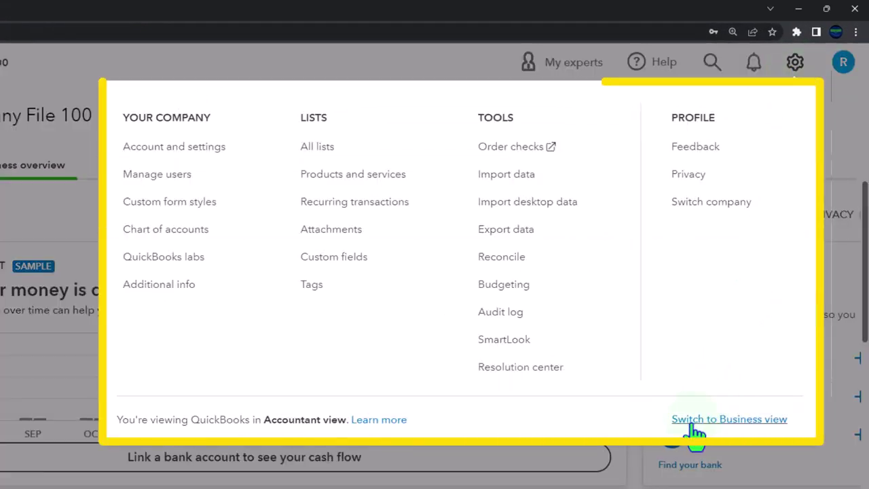
left_click(721, 422)
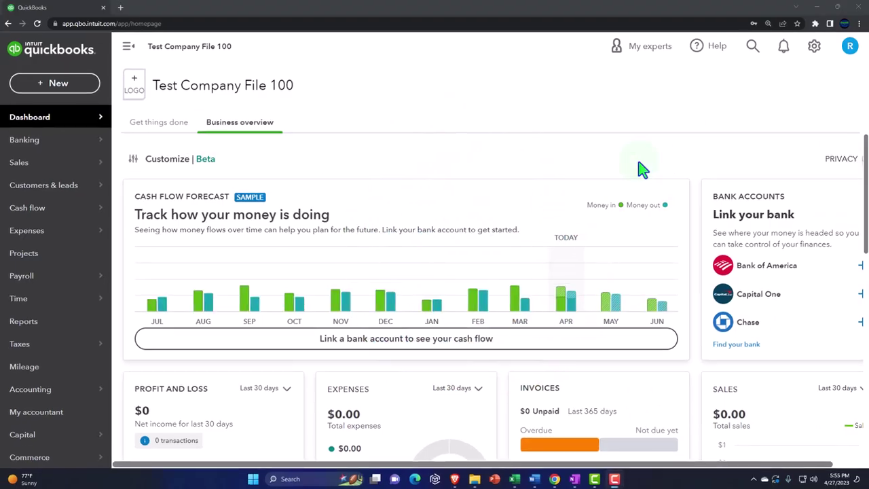
Step: Examine the Sales section of the account settings, from sales form content to statements, and close the settings
left_click(814, 45)
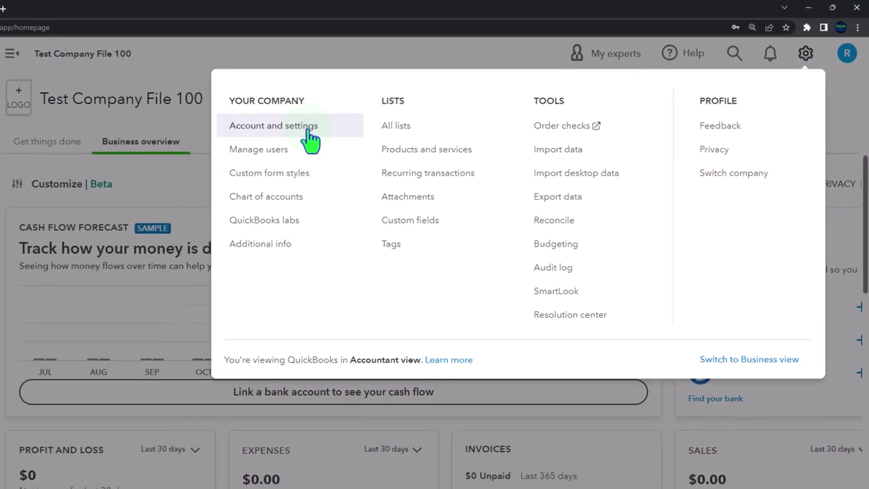
left_click(272, 139)
left_click(59, 174)
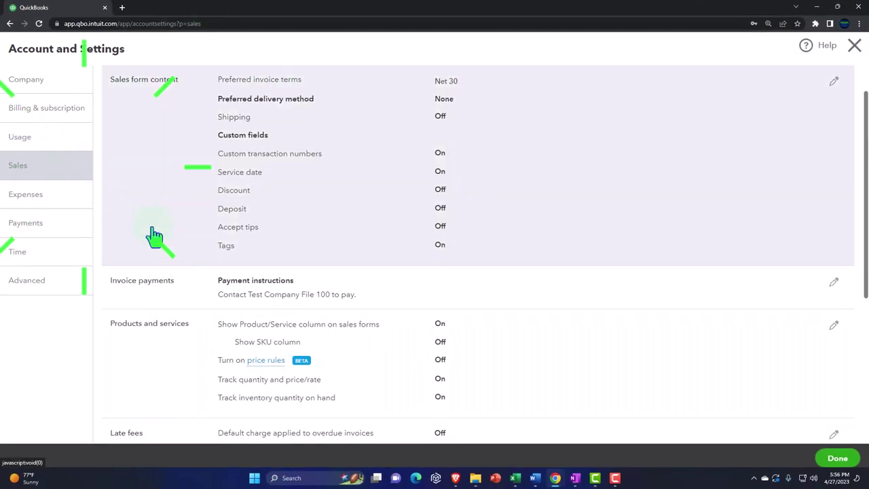
scroll(161, 243, "down", 4)
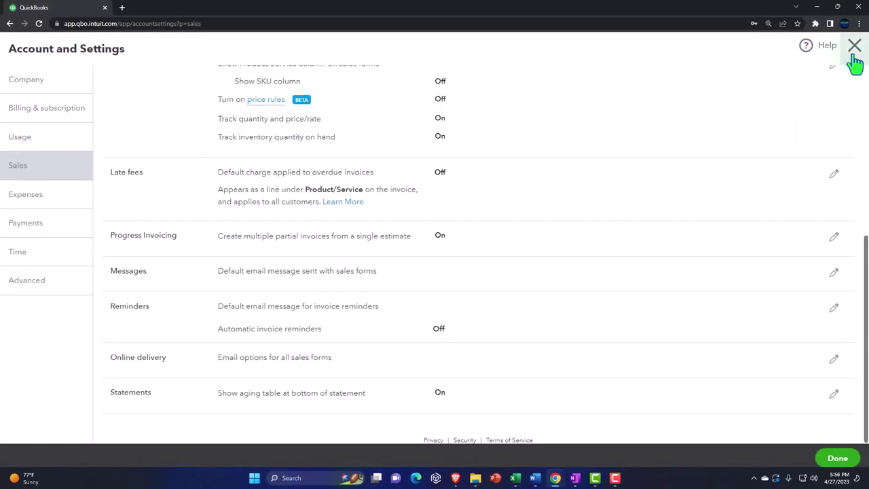
left_click(856, 57)
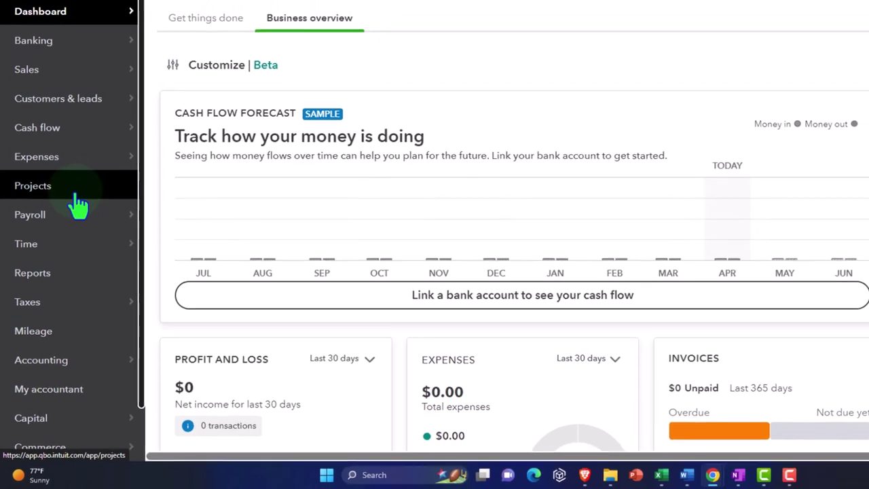
Step: Open the Categories options in the Advanced account settings for editing
left_click(81, 195)
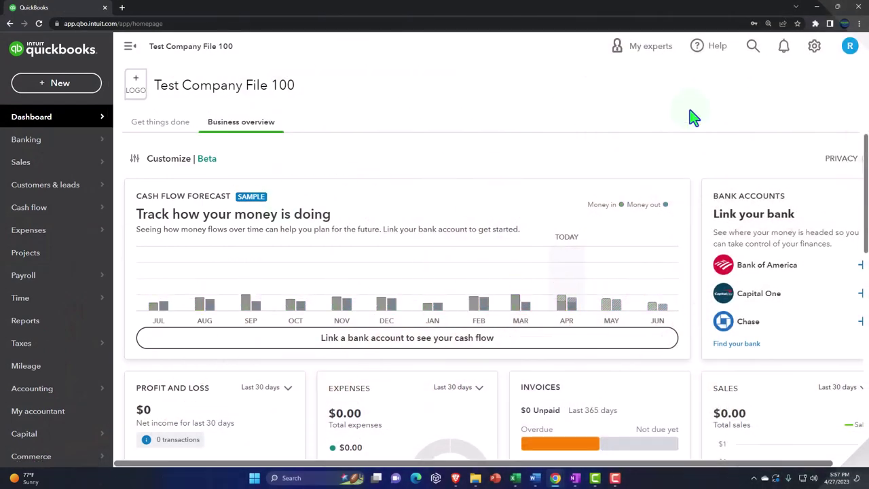
left_click(815, 48)
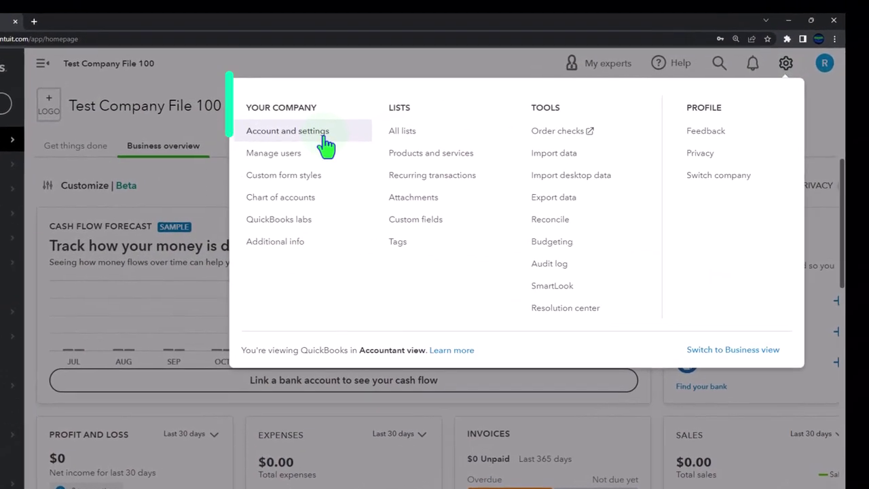
left_click(325, 133)
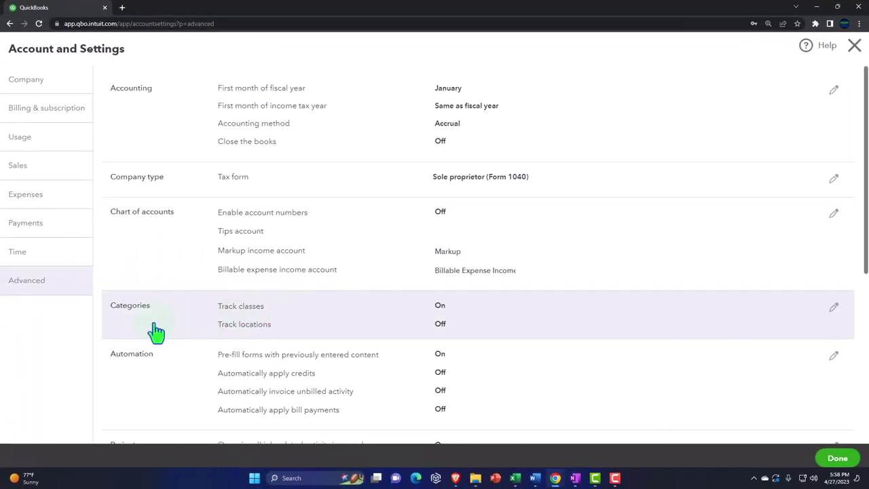
left_click(152, 332)
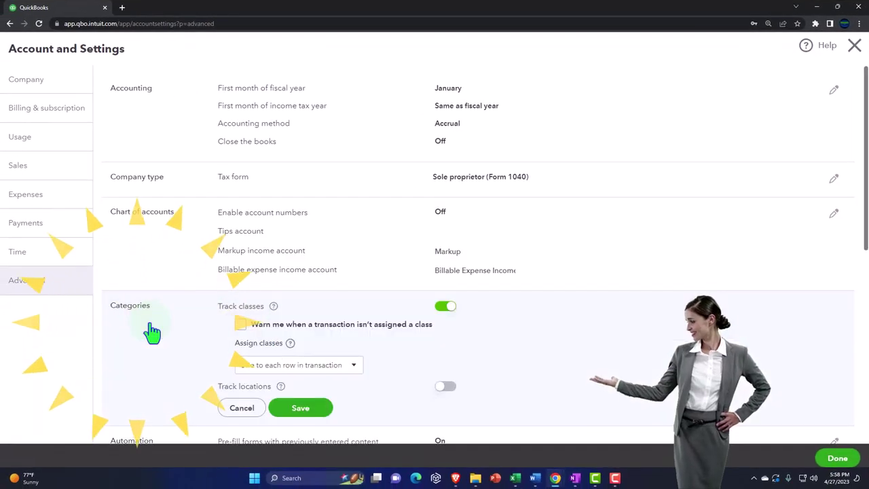
scroll(152, 331, "down", 1)
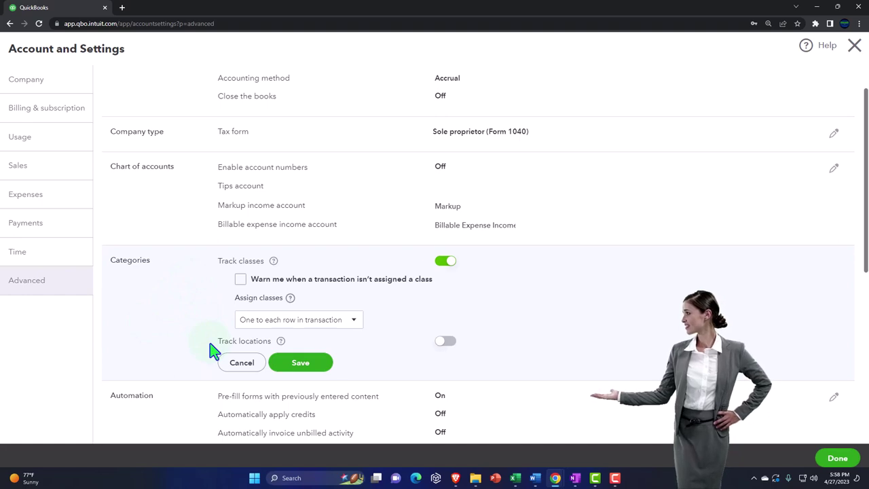
Step: Turn on location tracking in the Categories options
left_click(440, 343)
scroll(441, 352, "down", 1)
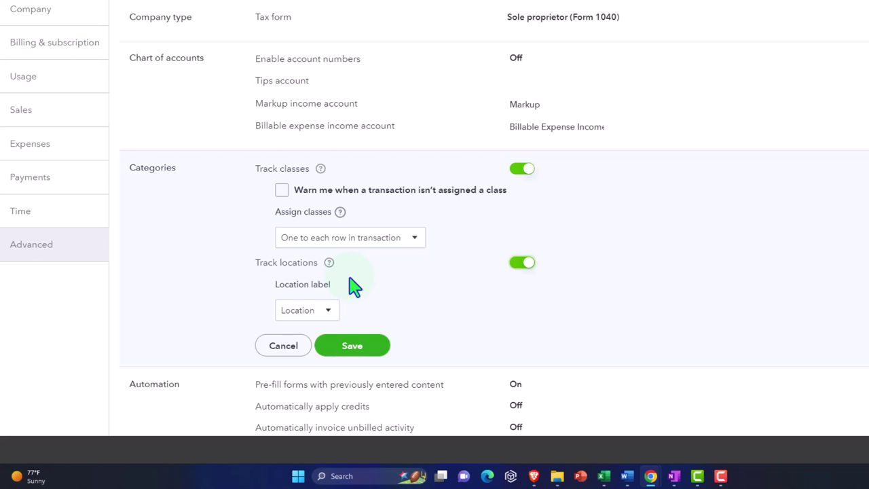
left_click(354, 286)
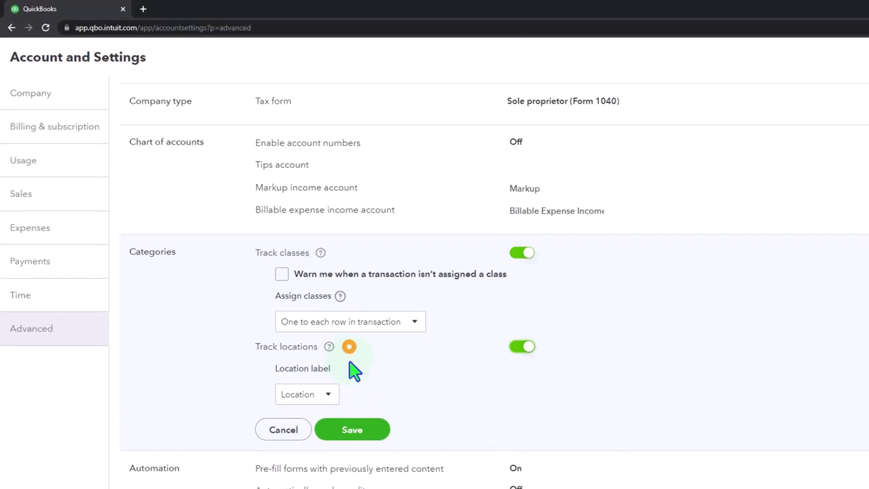
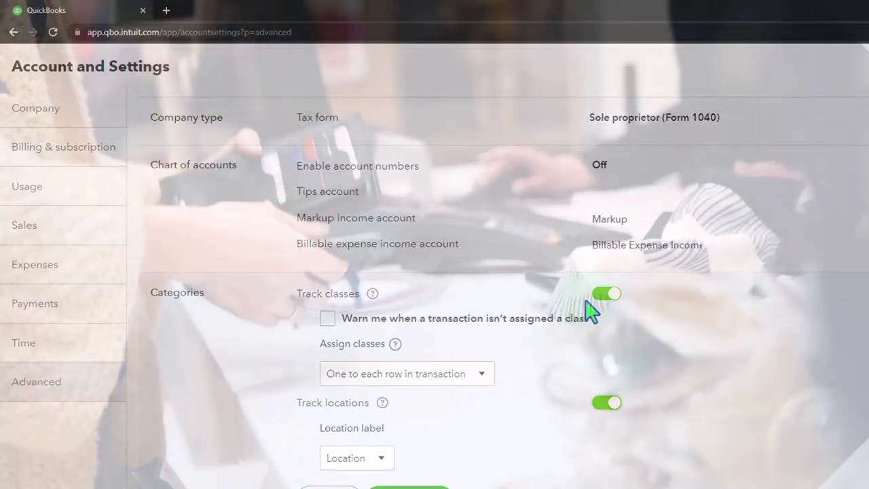
Step: Turn location tracking off, leave class tracking on, and save the Categories options
left_click(593, 296)
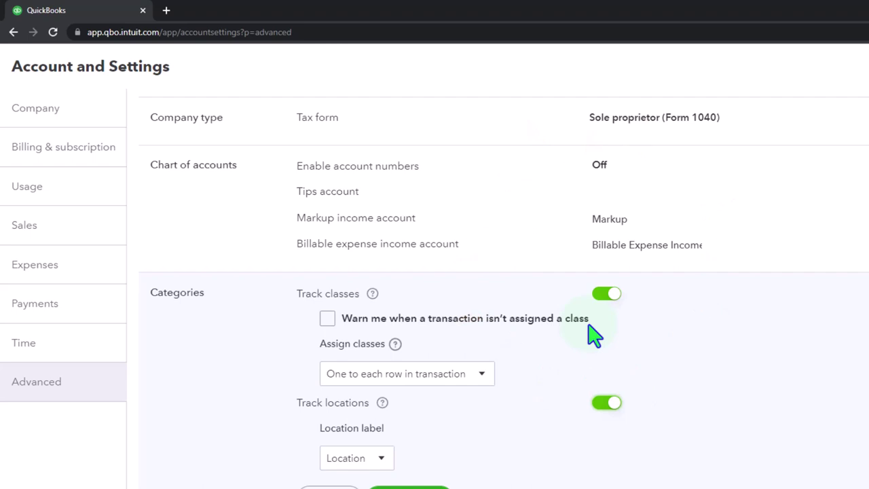
left_click(604, 408)
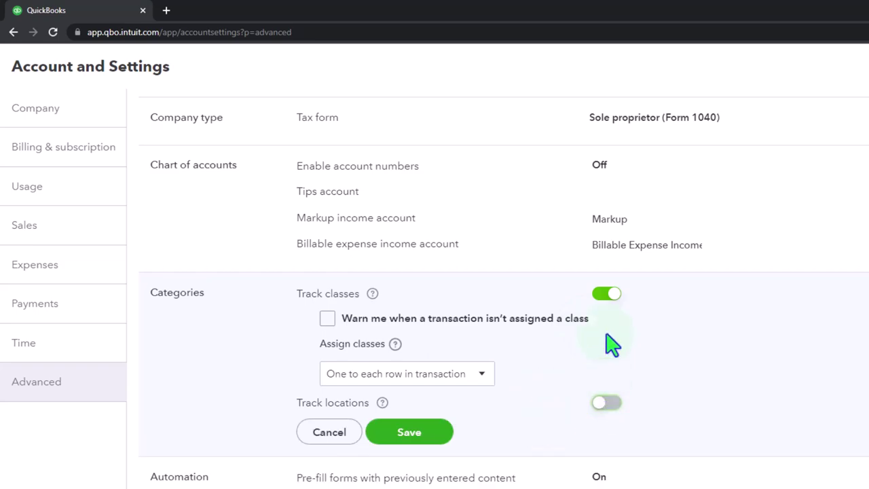
scroll(613, 344, "up", 2)
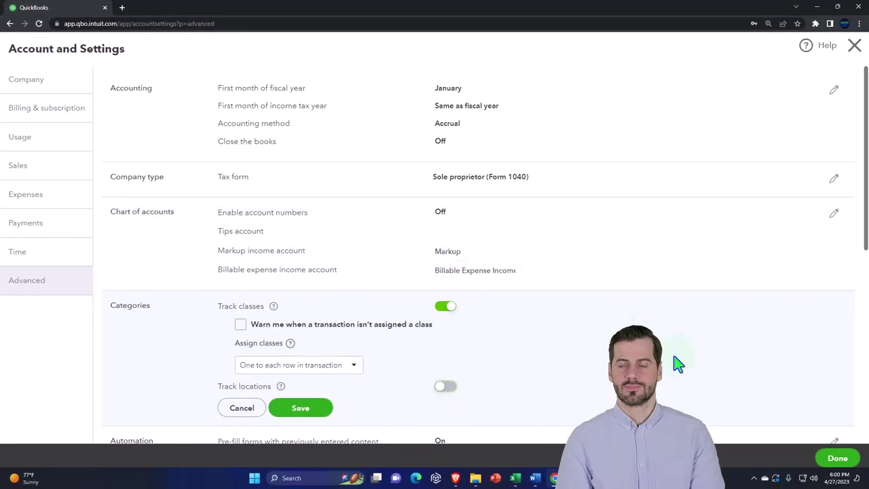
left_click(326, 411)
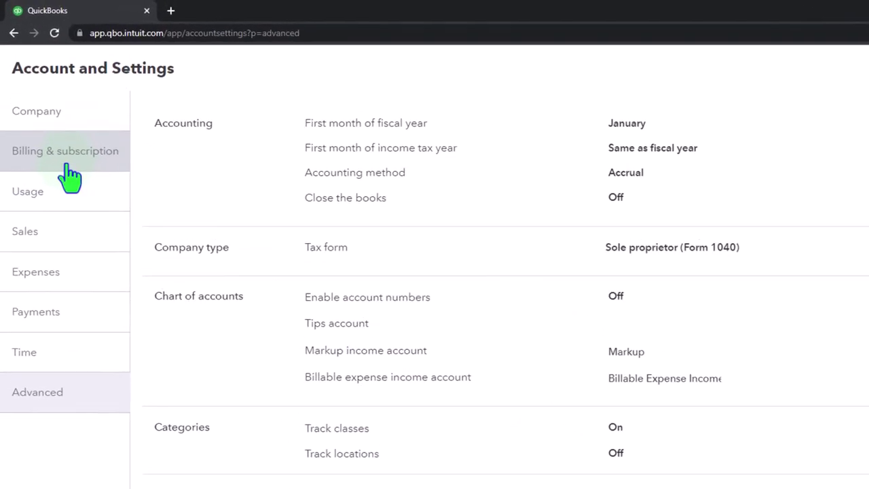
Step: Review the Bills and expenses options in the Expenses settings, save them and close the account settings
left_click(59, 284)
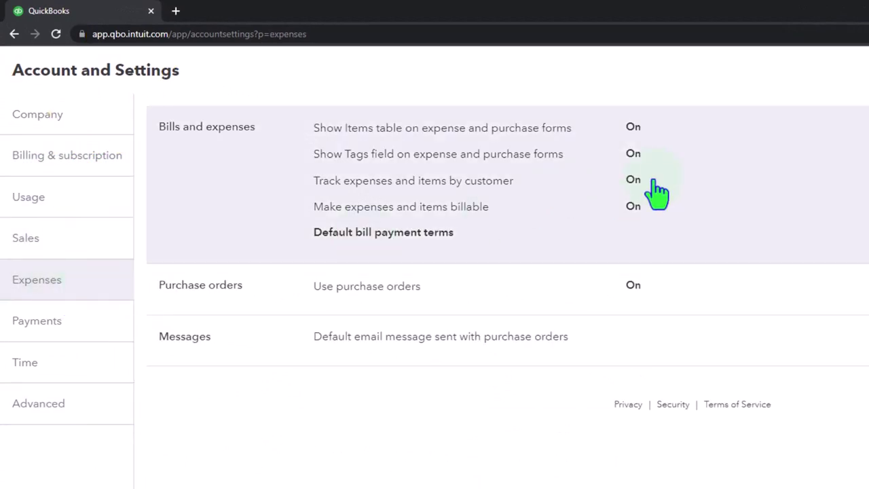
left_click(718, 174)
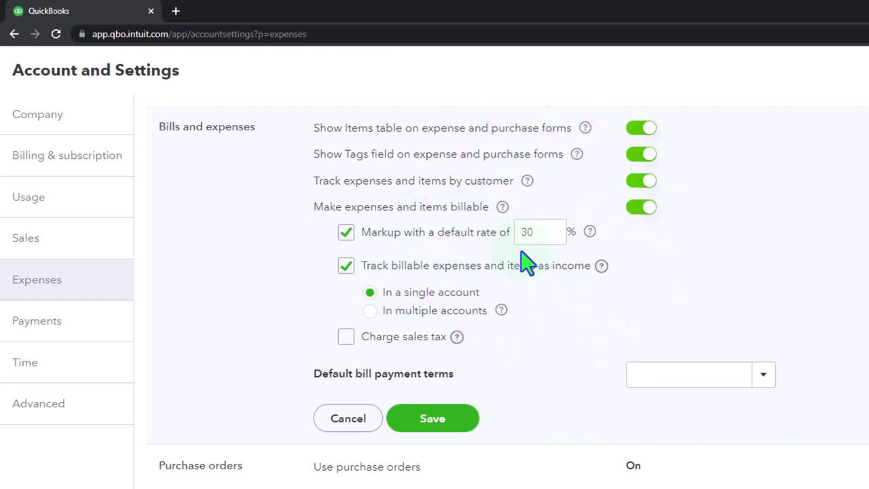
left_click(442, 417)
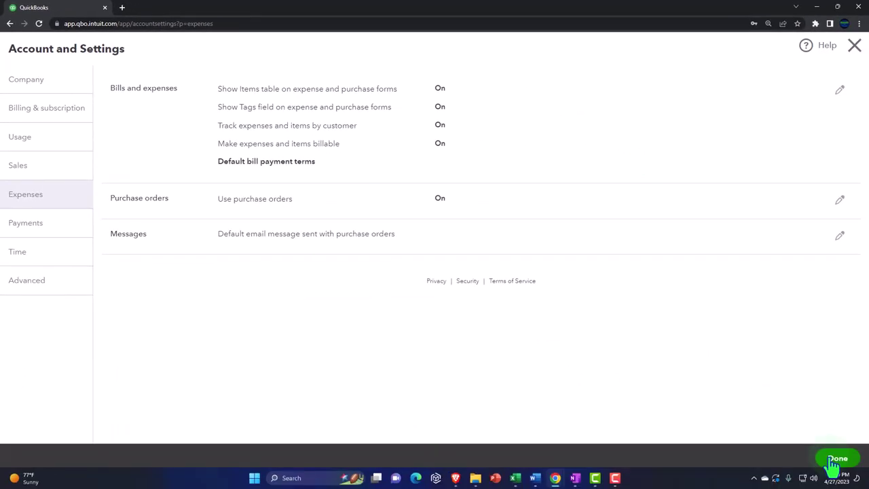
left_click(835, 462)
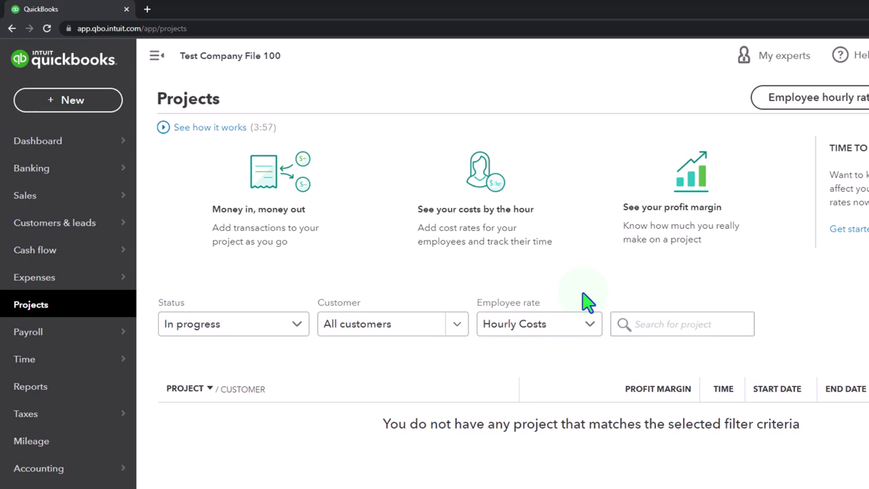
left_click(586, 301)
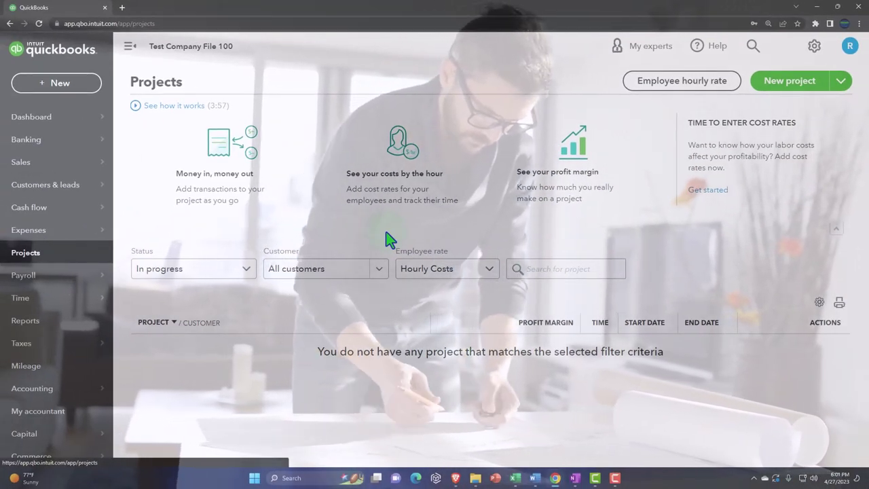
left_click(385, 238)
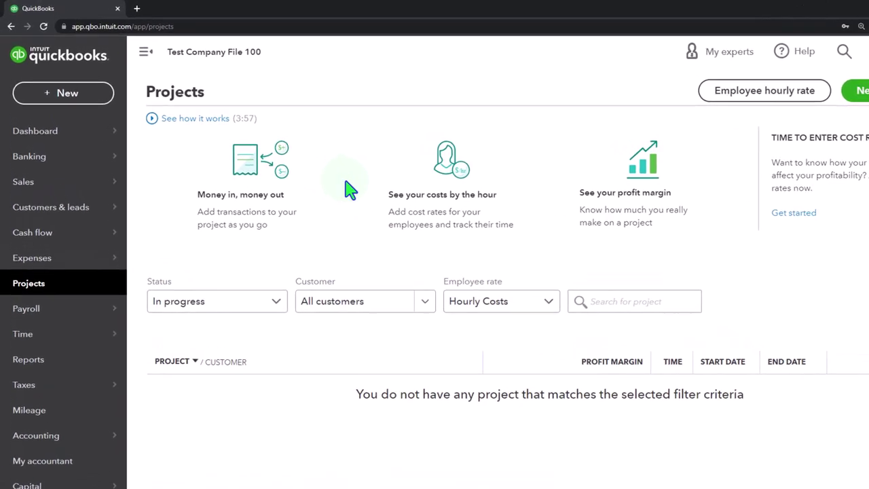
left_click(312, 169)
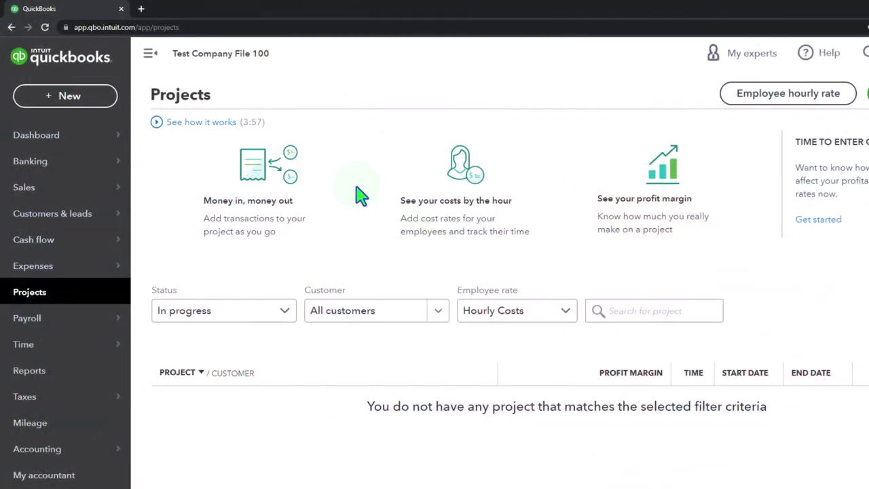
Step: Start a new project named Project 1 and assign it to Customer 1
left_click(783, 90)
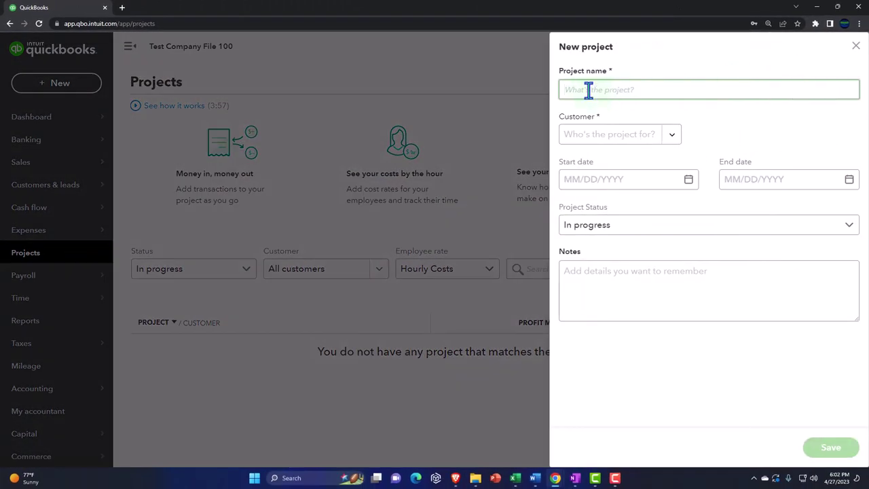
type("Proj")
type("ec")
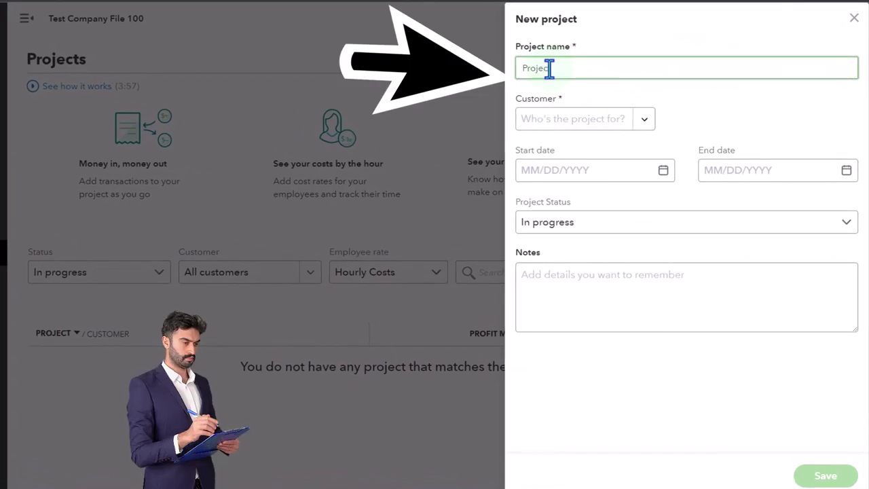
type("t 1")
left_click(555, 119)
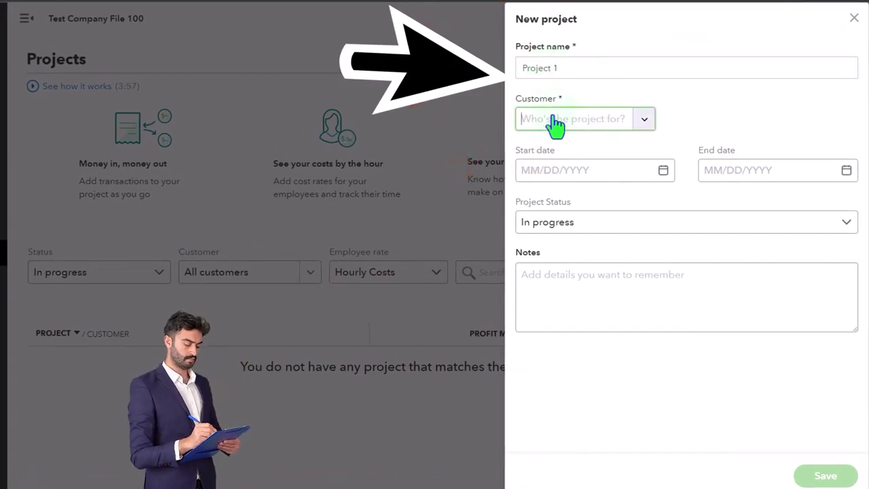
left_click(644, 124)
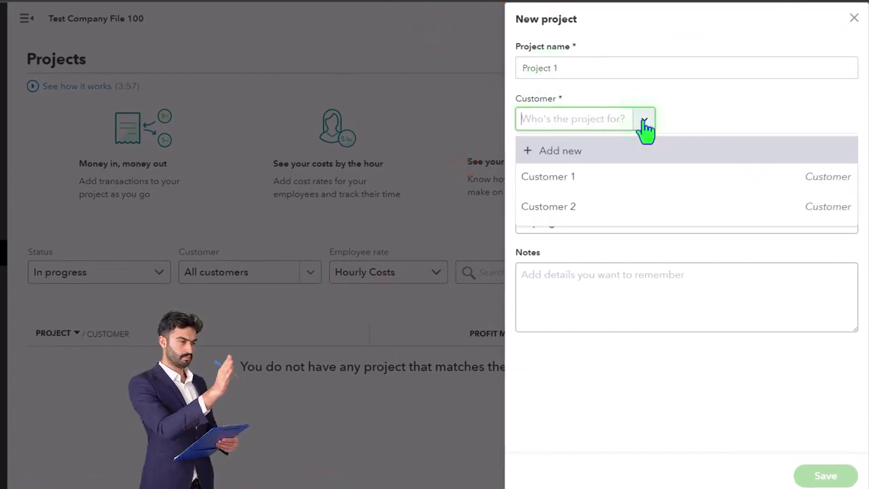
left_click(568, 188)
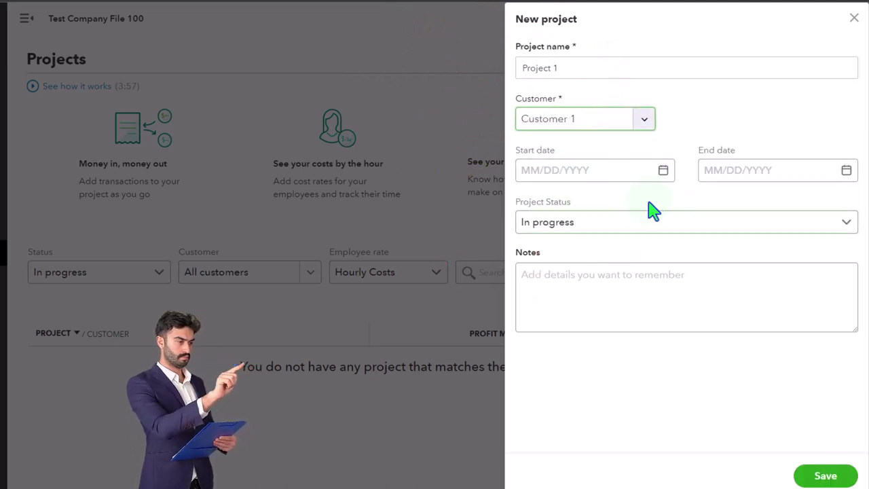
Step: Set the project's start date to 07/01/2025, leave the end date blank and the status In progress, and save the project
left_click(614, 170)
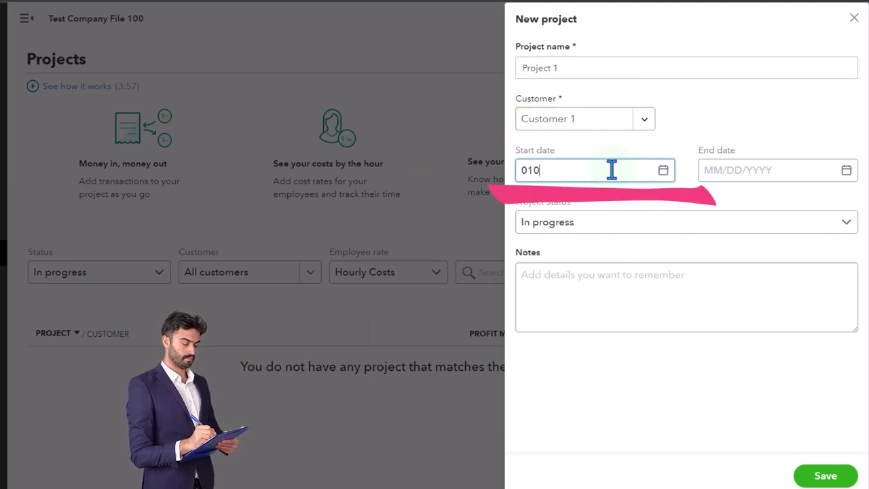
key("BackSpace")
key("BackSpace")
key("BackSpace")
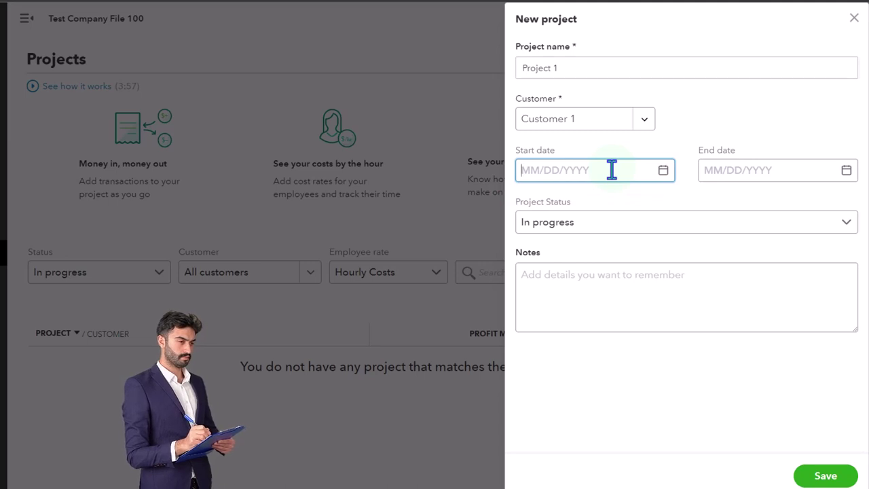
type("0")
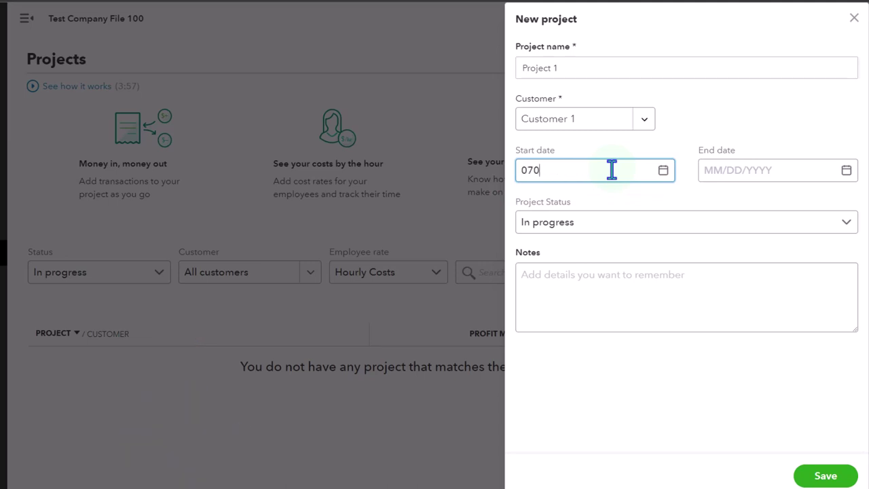
type("7/01/2025")
key("Tab")
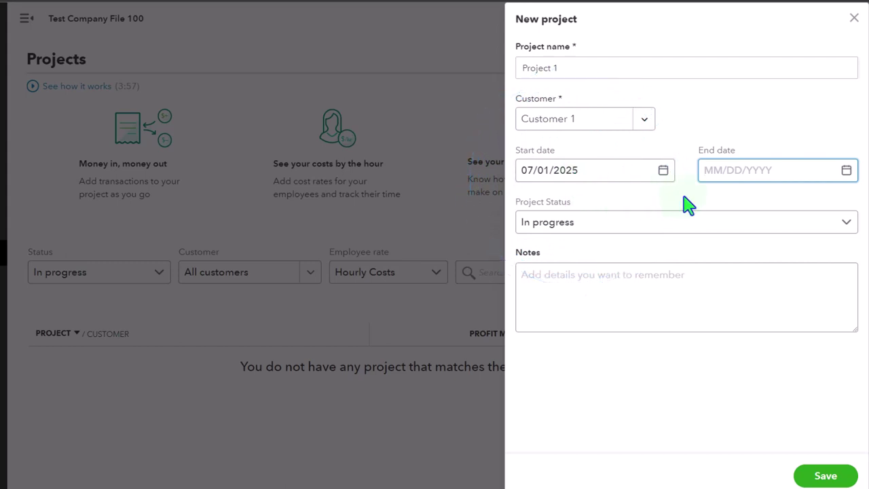
key("Tab")
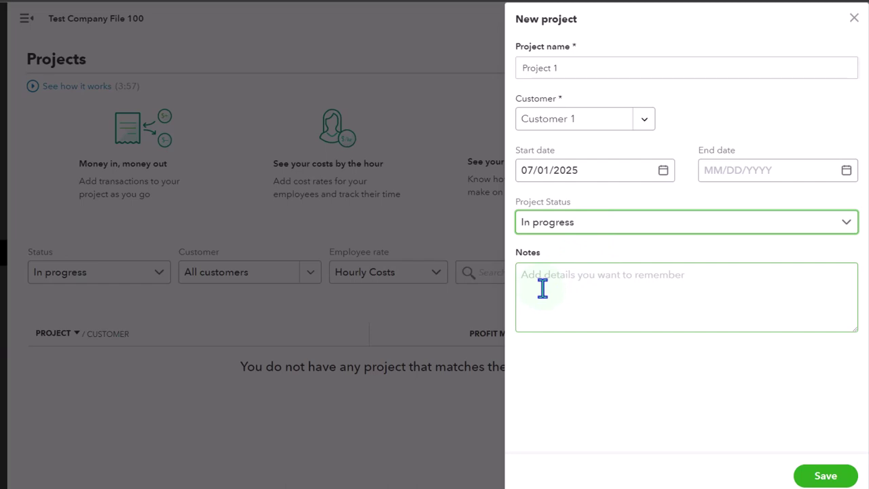
left_click(822, 476)
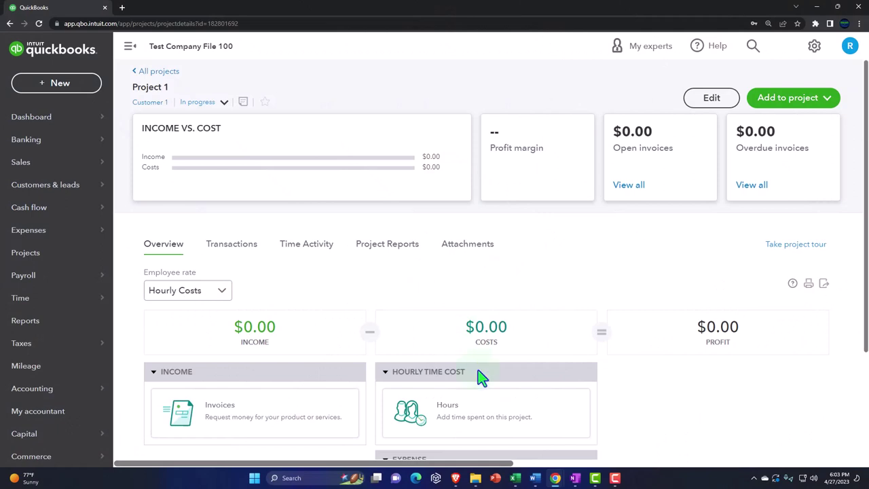
Step: Switch to the Worksheet Project Sheet workbook in Excel and examine the job's estimated revenue and monthly billing percentages and amounts
mouse_move(516, 479)
left_click(496, 448)
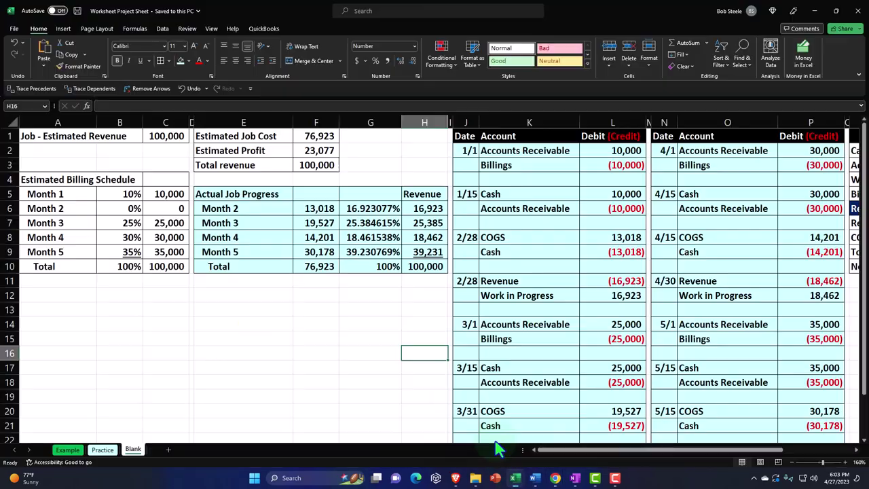
left_click(325, 365)
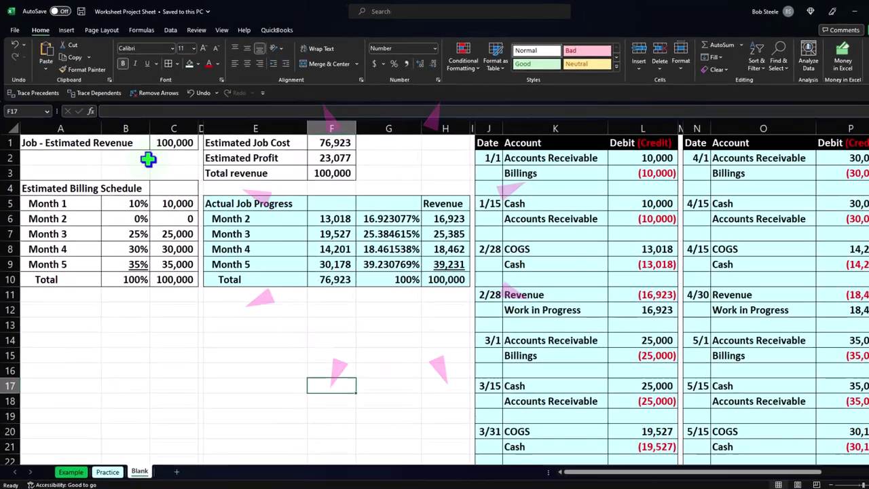
left_click(166, 136)
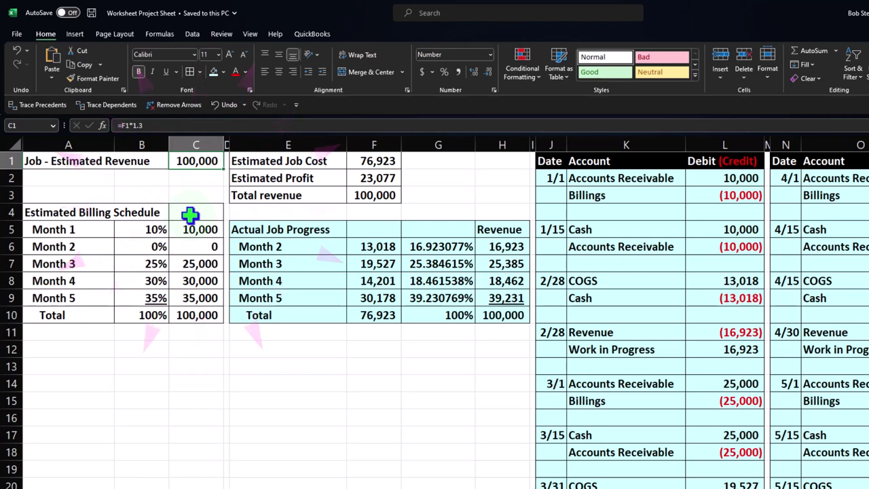
key("Down")
key("Down")
key("Down")
key("Down")
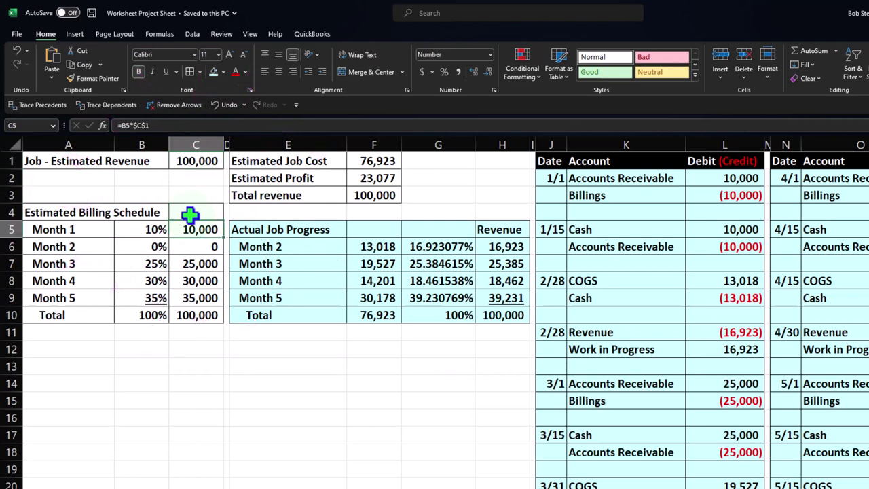
key("Left")
key("Left")
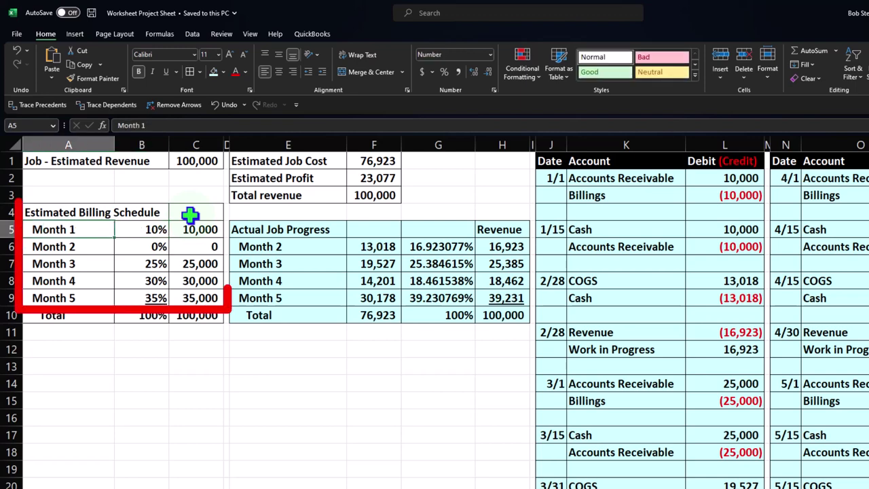
left_click_drag(98, 229, 173, 291)
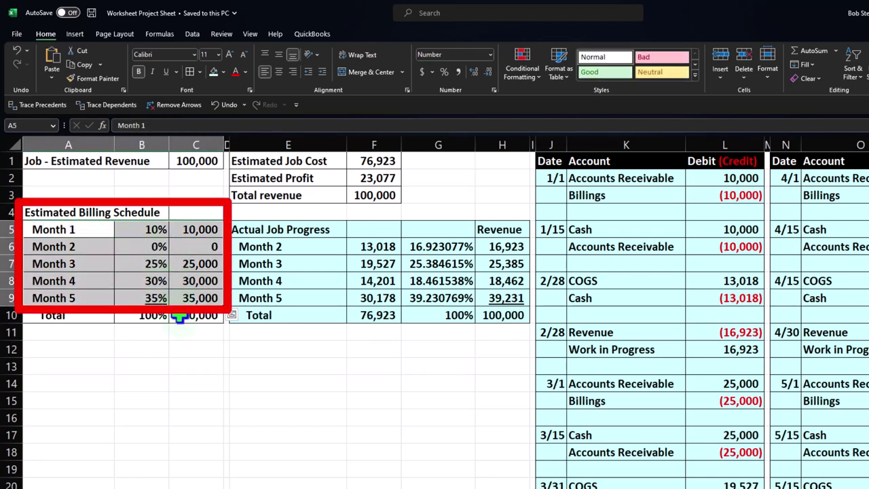
left_click(163, 361)
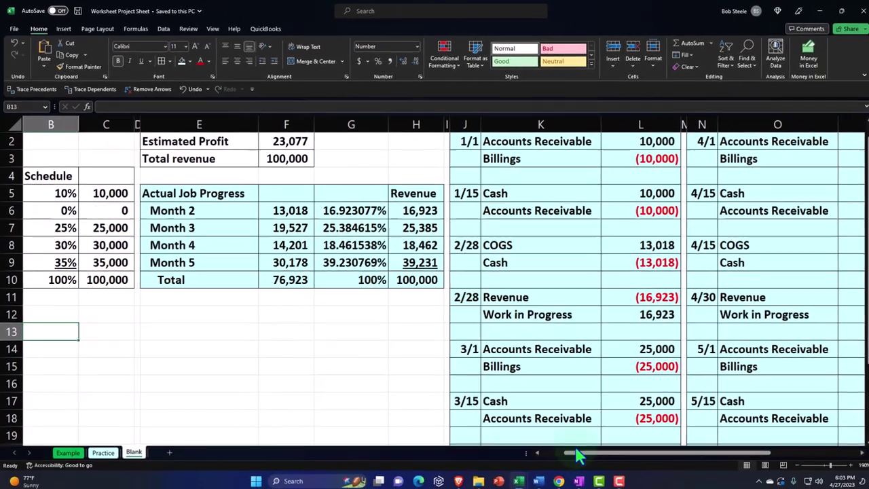
Step: Compare the Estimated Billing Schedule, including its total row, with the monthly costs and revenue in the Actual Job Progress table
left_click_drag(578, 451, 464, 451)
scroll(127, 265, "up", 1)
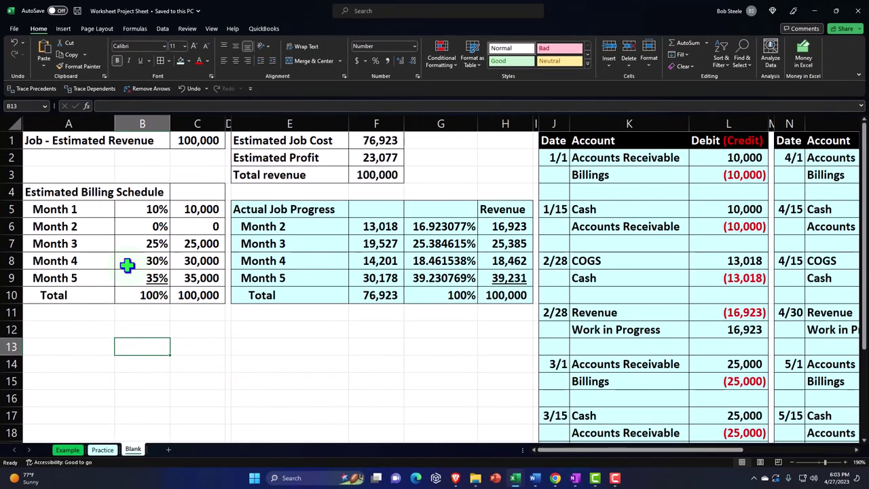
left_click_drag(77, 210, 175, 295)
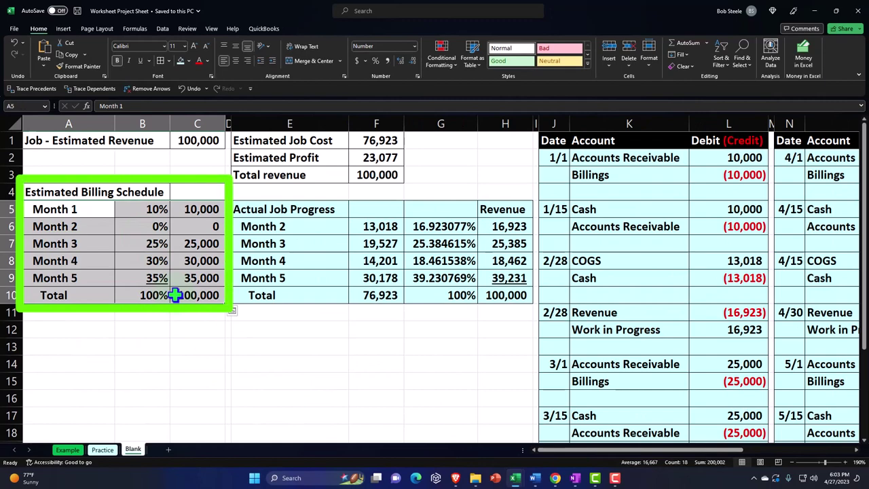
scroll(146, 338, "up", 2)
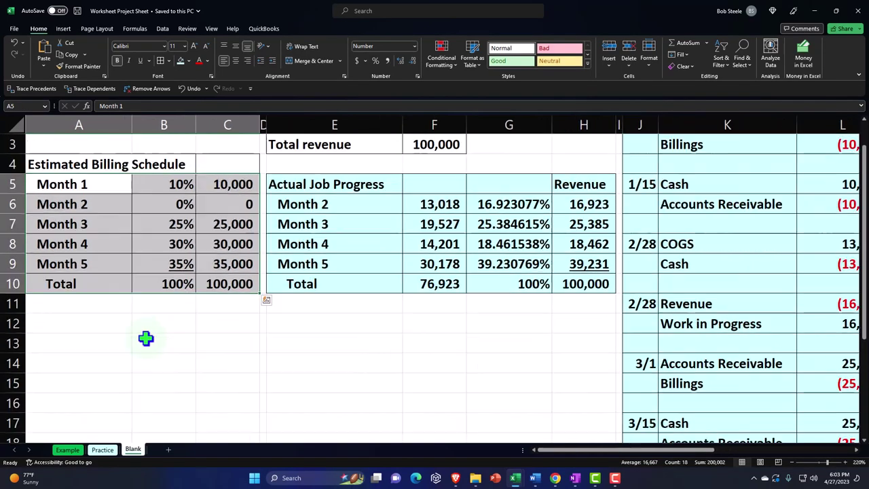
scroll(135, 341, "up", 1)
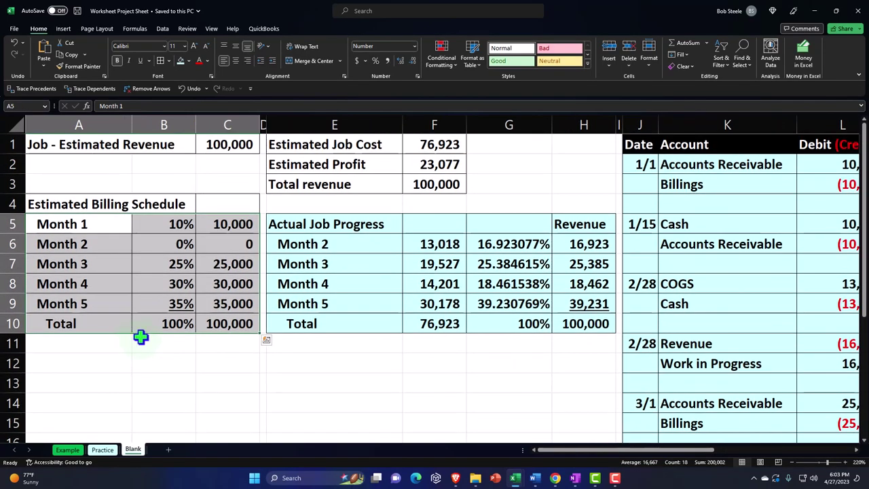
left_click(147, 379)
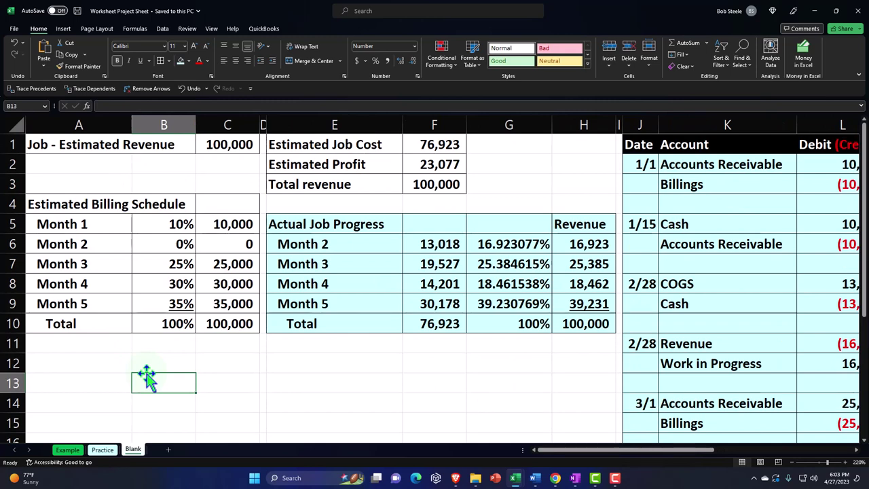
left_click_drag(309, 218, 577, 321)
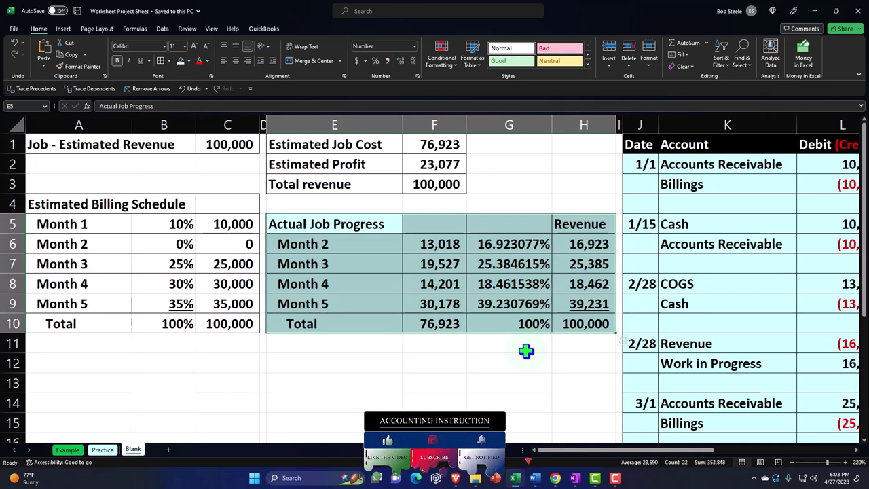
left_click(526, 351)
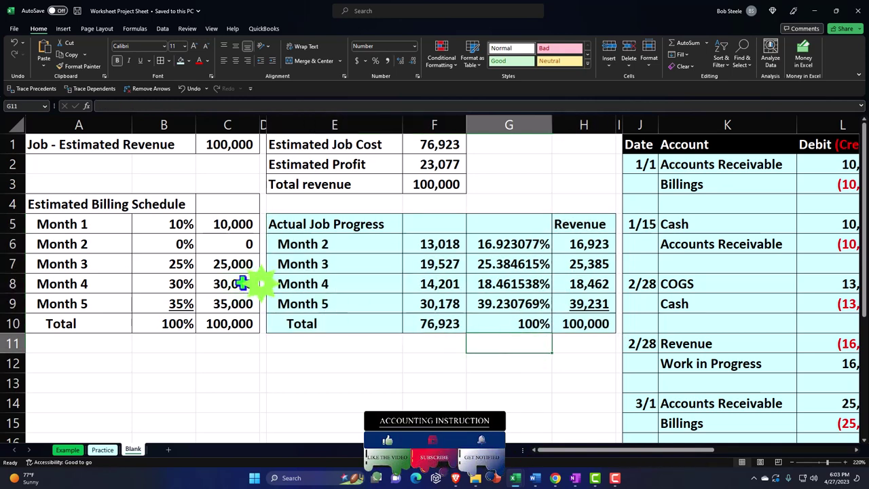
left_click_drag(78, 207, 211, 324)
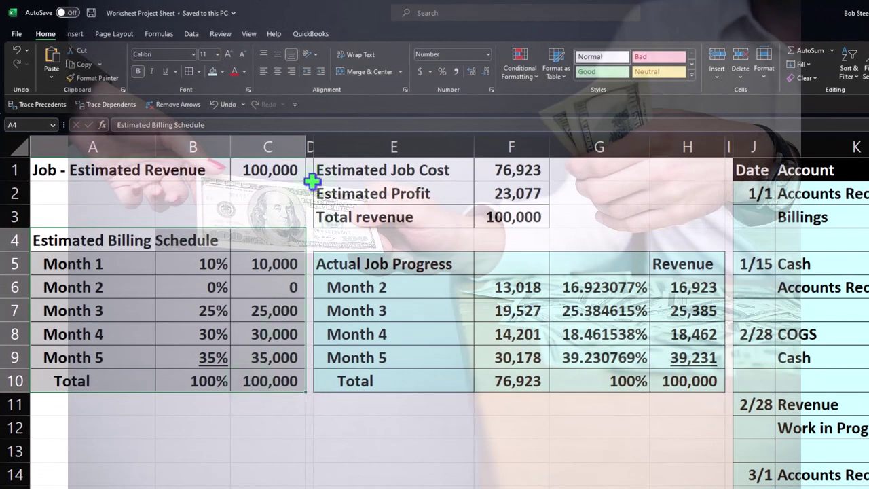
left_click_drag(344, 265, 657, 377)
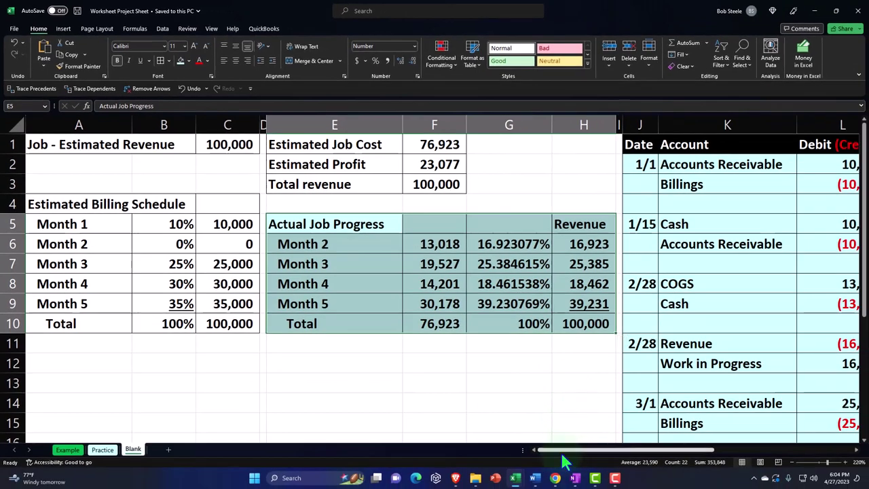
Step: Move Excel to the end of the taskbar and minimize its window to return to QuickBooks
left_click_drag(515, 478, 652, 482)
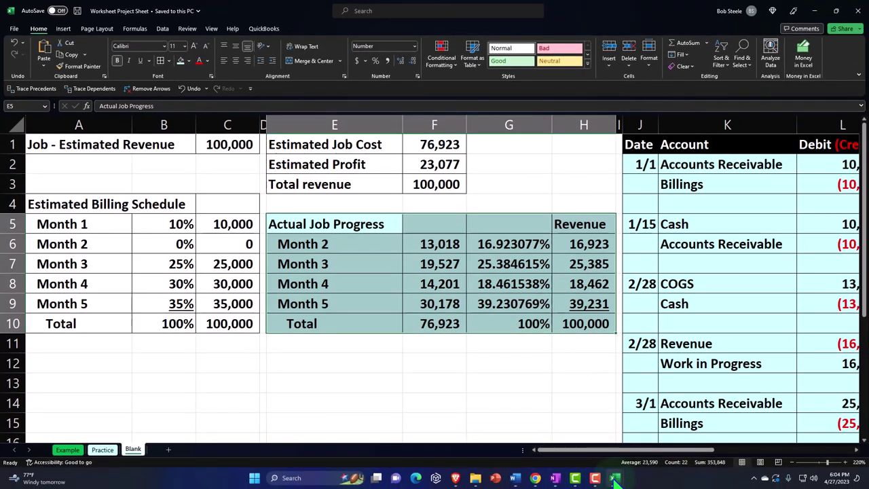
mouse_move(615, 478)
left_click(573, 433)
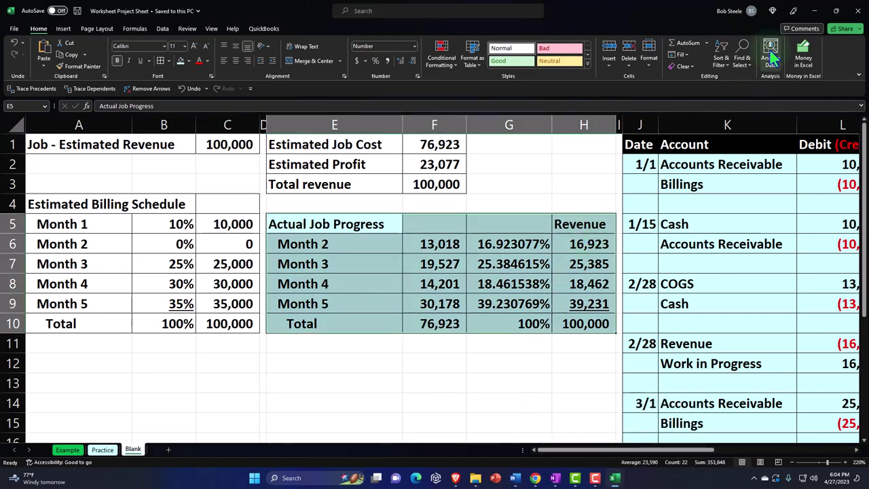
left_click(813, 10)
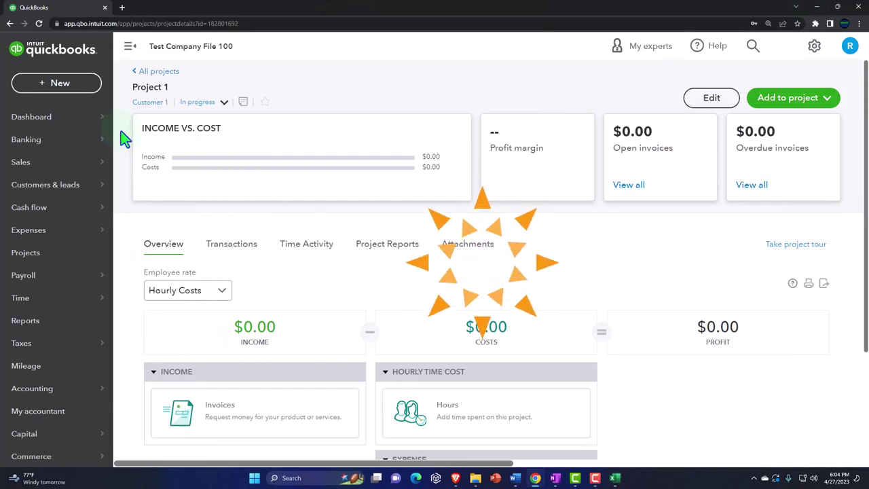
Step: Check how Project 1 is offered as a customer choice in a new estimate, close the estimate unsaved, and open the Projects list
left_click(55, 83)
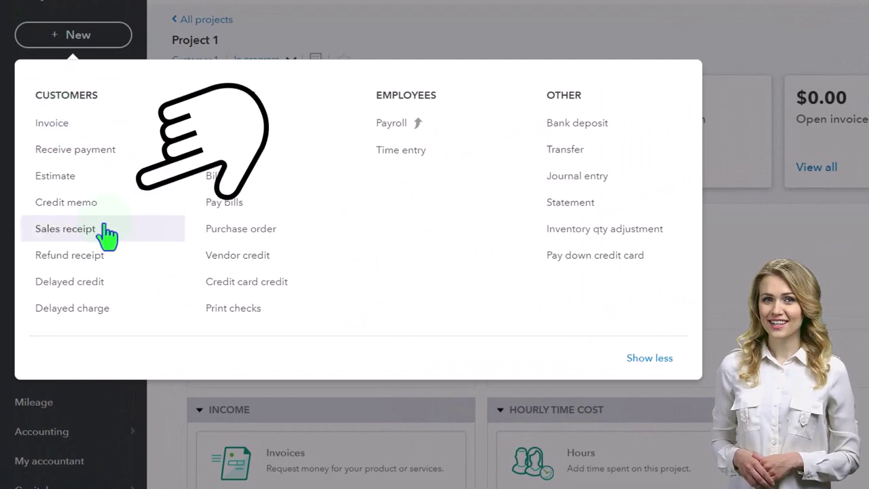
left_click(90, 197)
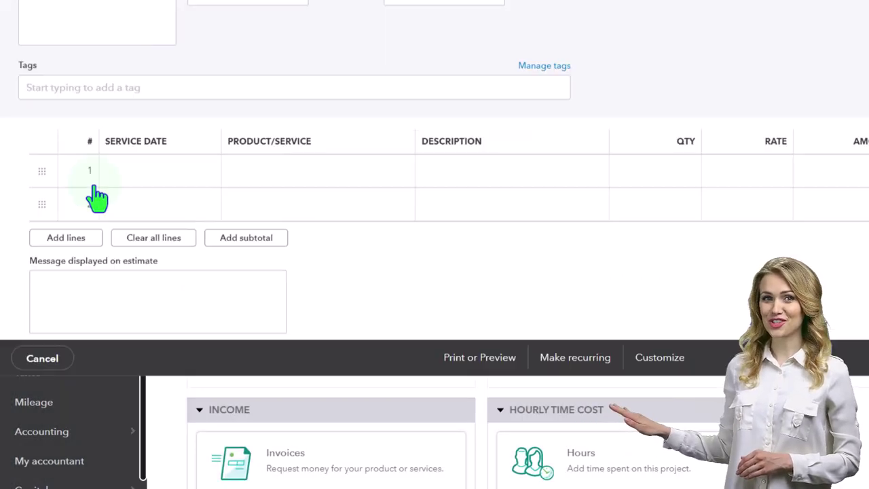
left_click(144, 106)
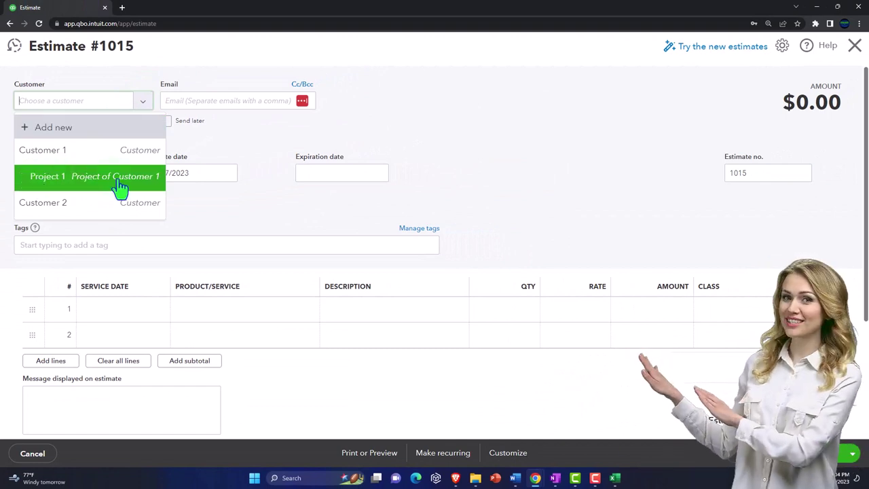
left_click(569, 154)
left_click(851, 51)
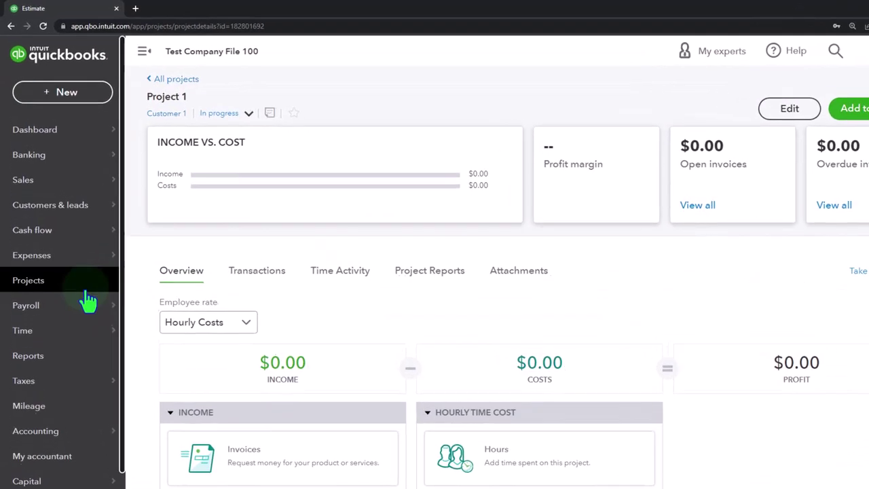
left_click(46, 286)
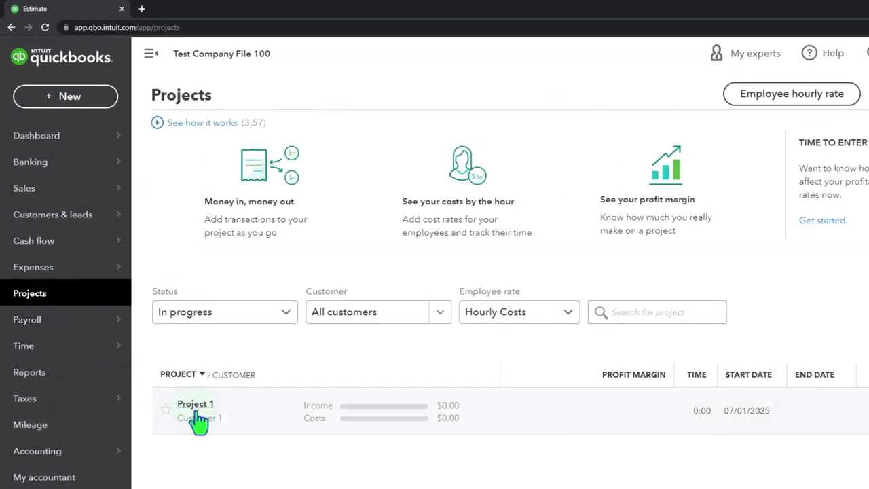
Step: Open Project 1 from the Projects list and start a new estimate for it
left_click(197, 413)
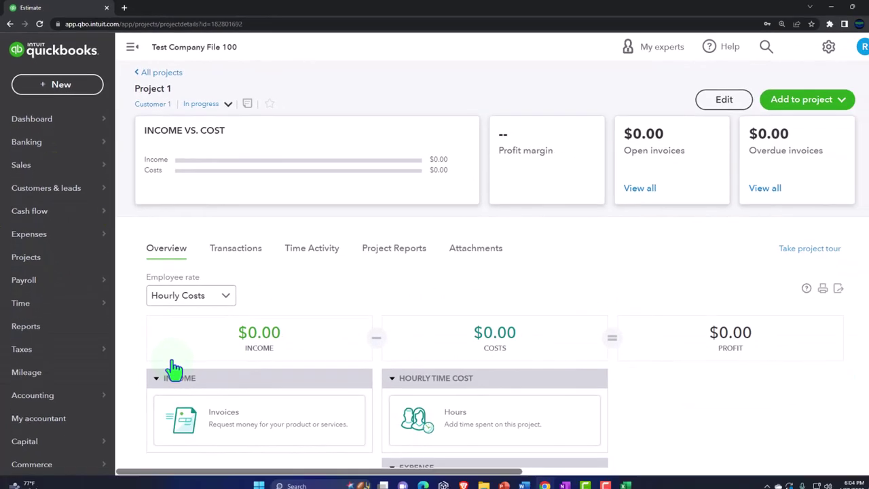
left_click(201, 424)
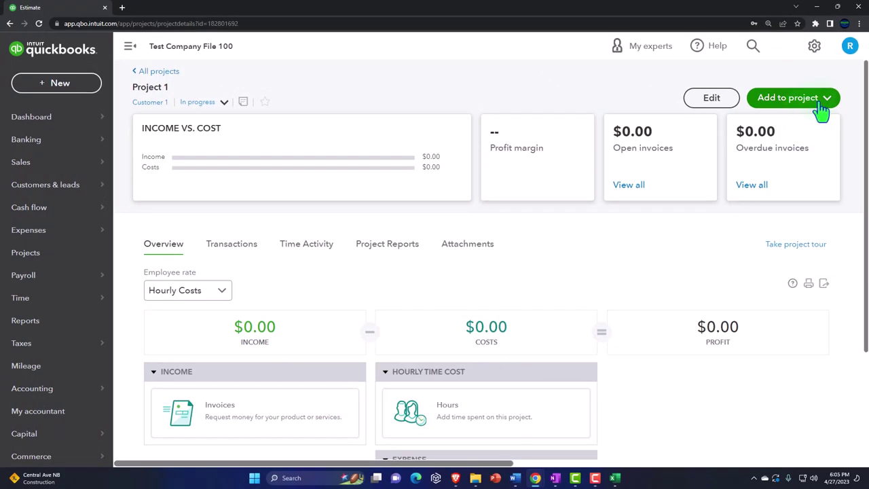
left_click(827, 102)
left_click(669, 272)
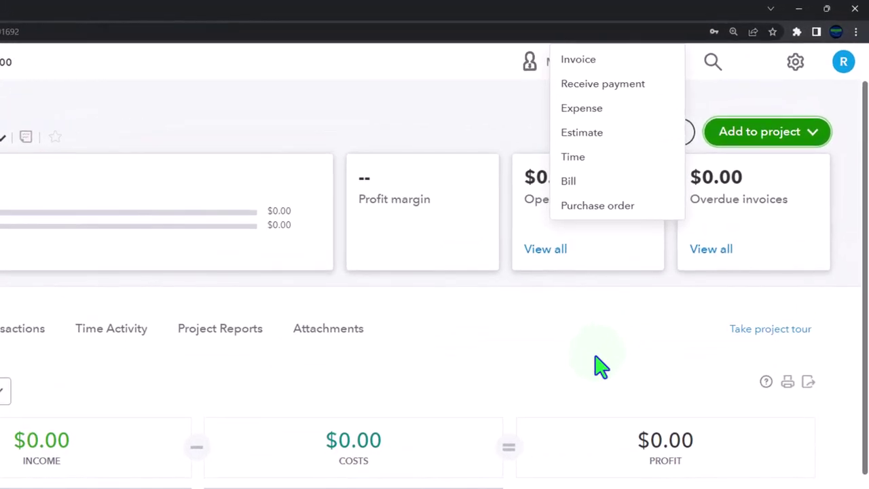
left_click(576, 144)
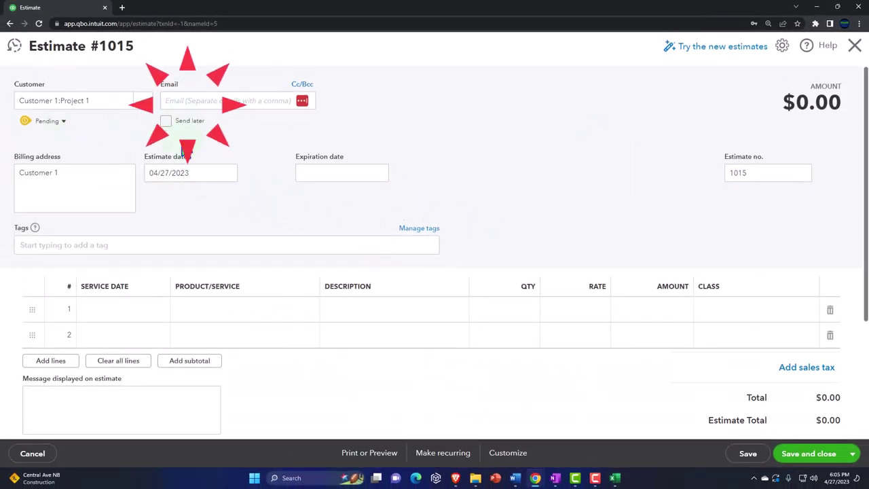
Step: Set the estimate date to 07/01/2025
left_click(108, 188)
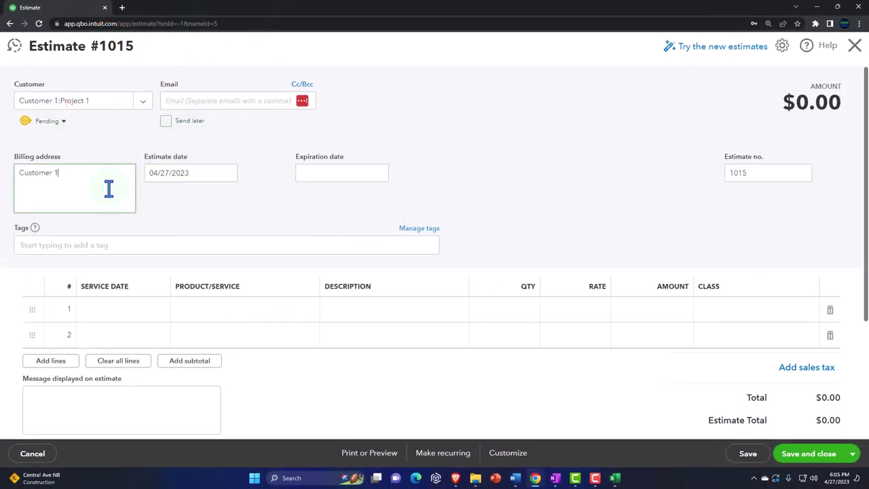
key("Tab")
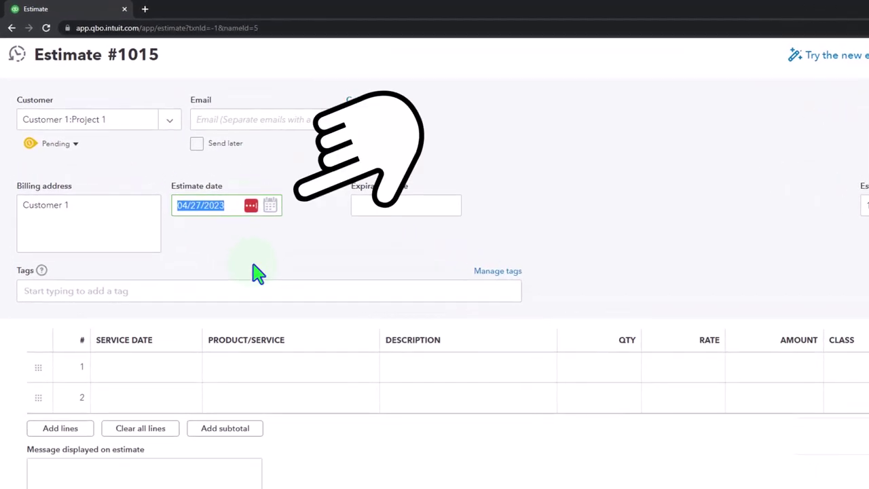
type("0701")
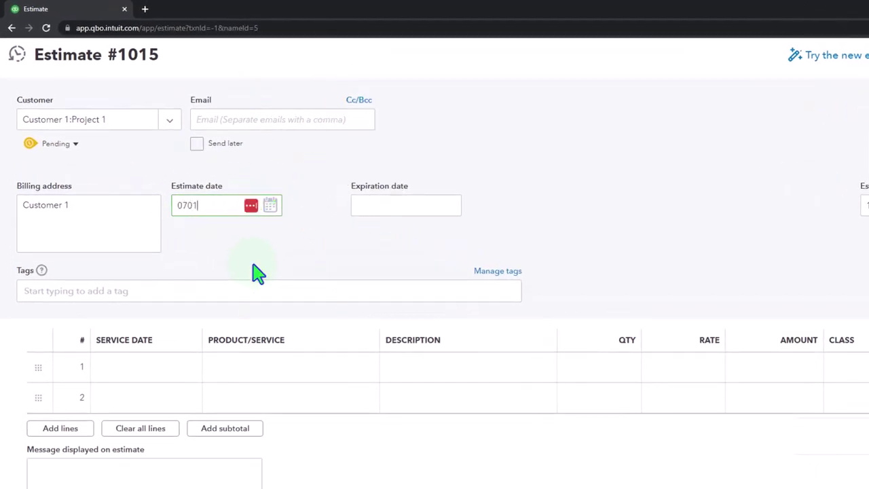
key("Tab")
key("Tab")
key("Tab")
key("Tab")
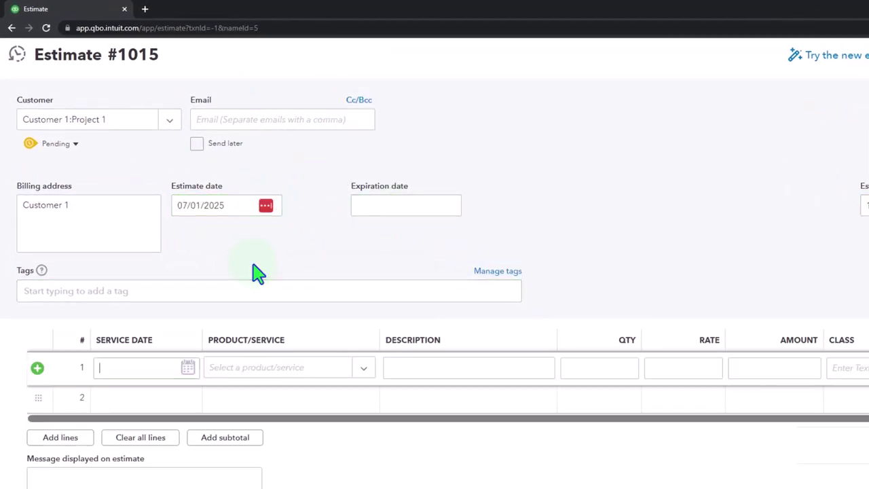
Step: Add a new non-inventory product from the estimate's first line and name it Materials
key("Tab")
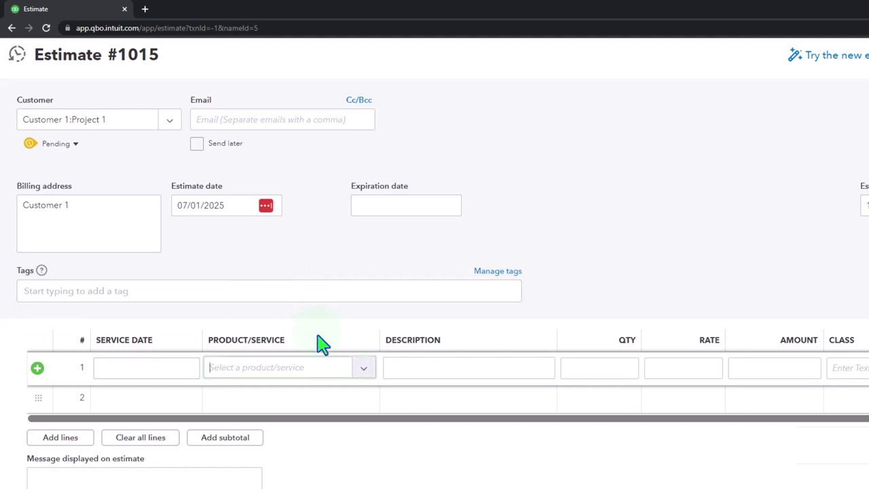
scroll(322, 344, "down", 1)
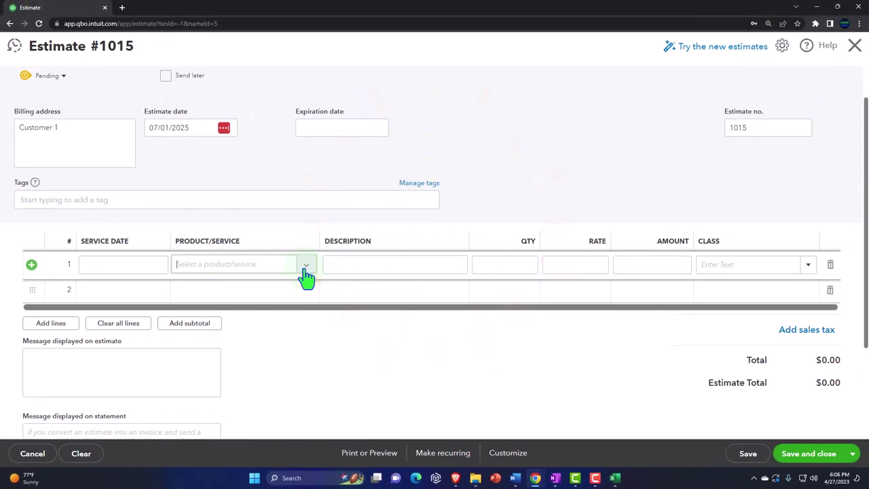
left_click(306, 269)
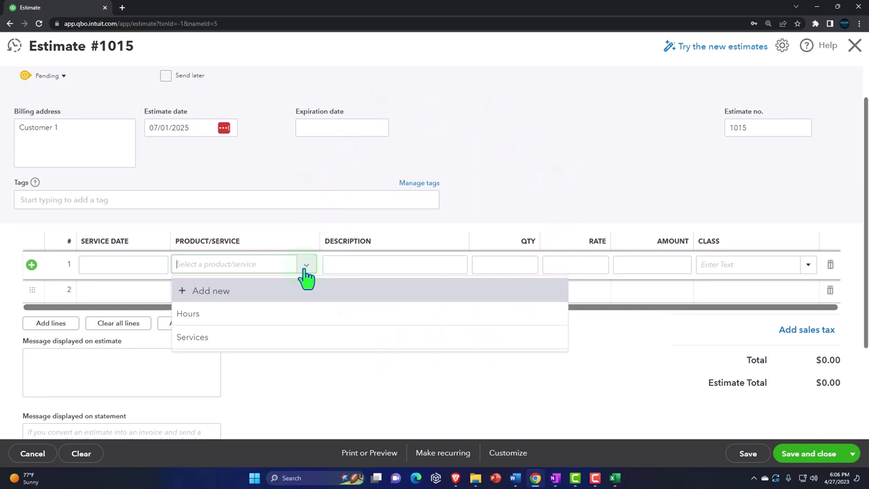
left_click(218, 293)
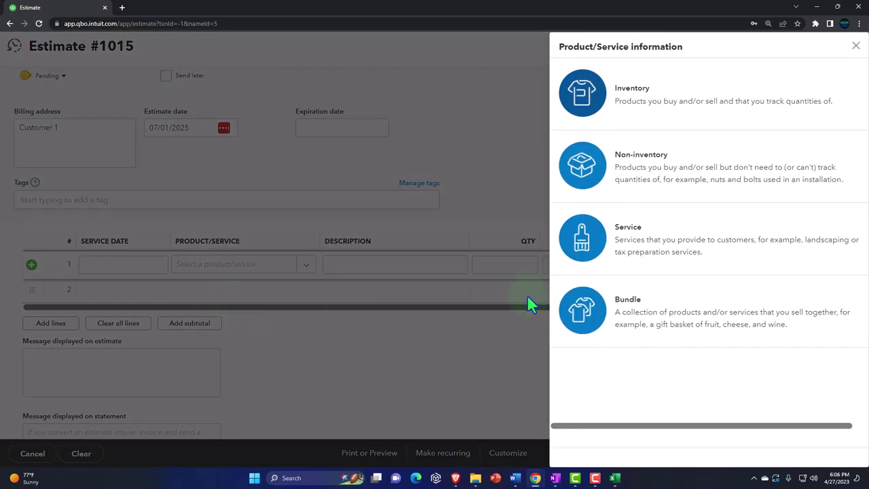
left_click(619, 175)
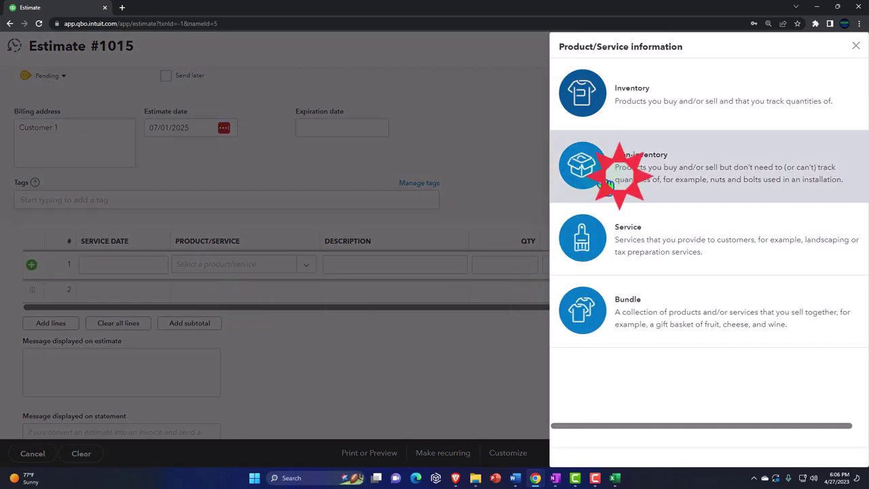
left_click(588, 130)
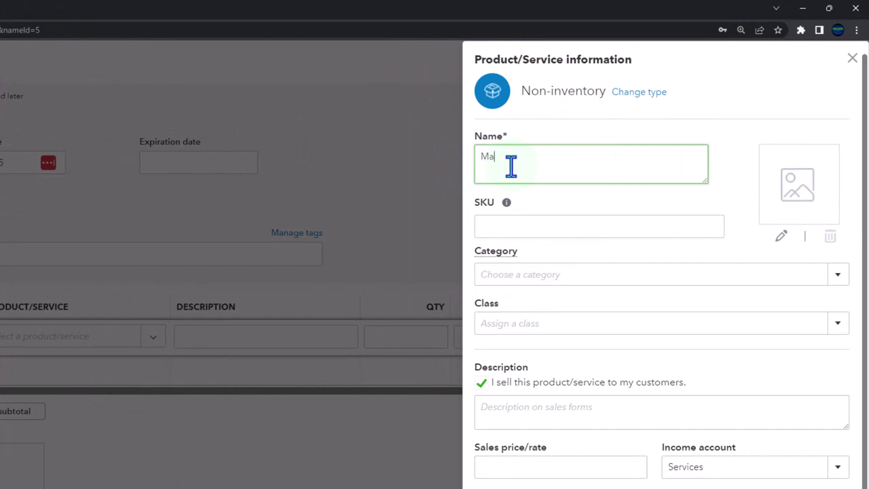
type("Materail")
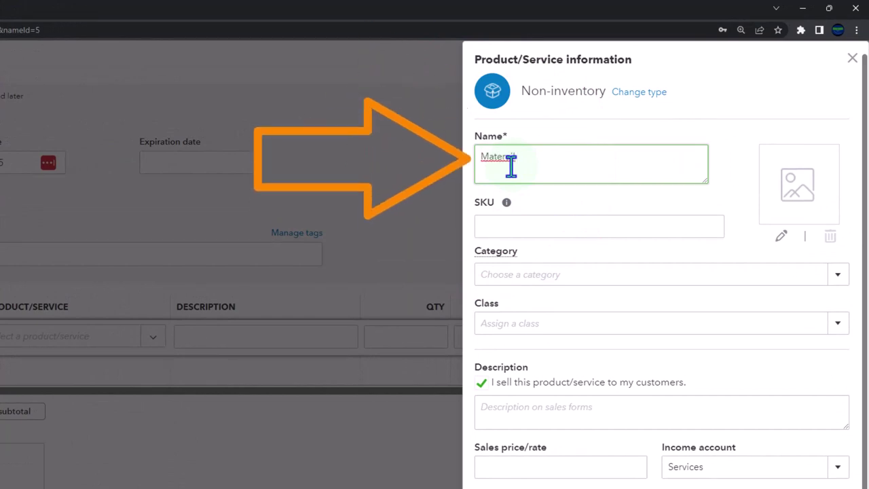
right_click(498, 157)
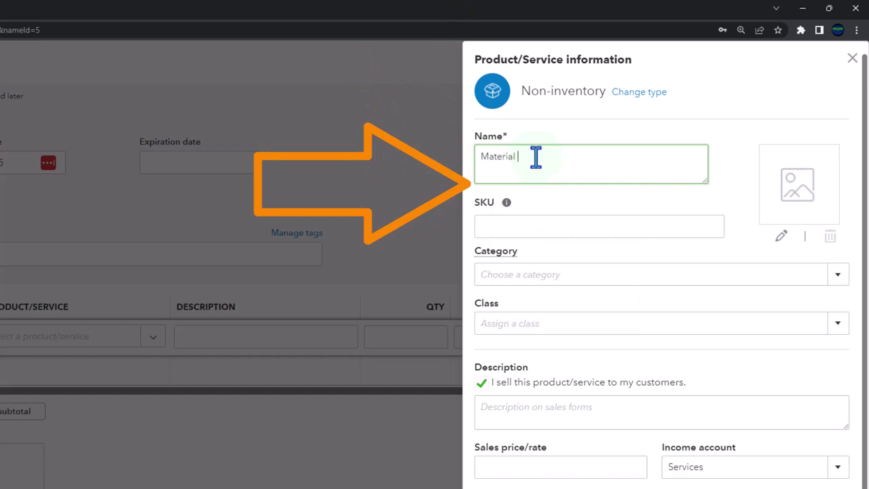
type("s")
Step: Give the product the sales description Materials and set its income account to Sales of Product Income
left_click_drag(535, 157, 487, 156)
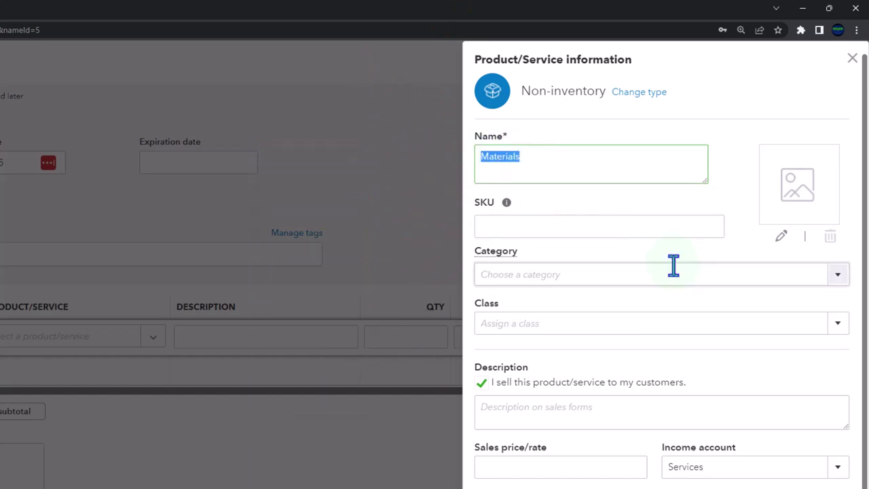
scroll(674, 266, "down", 1)
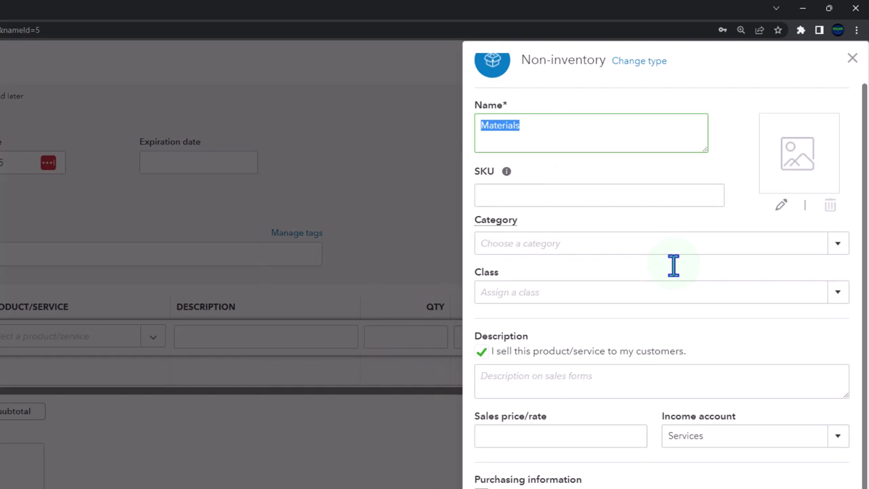
left_click(562, 382)
type("Materials")
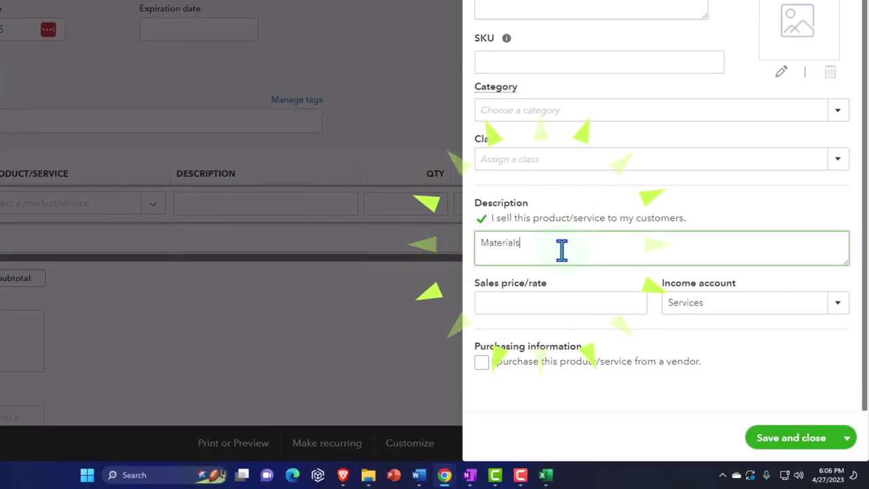
left_click(848, 309)
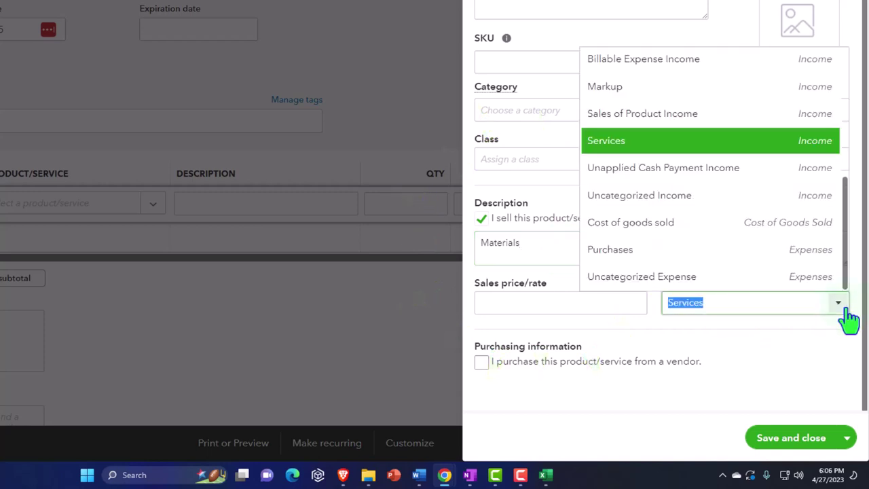
left_click(681, 115)
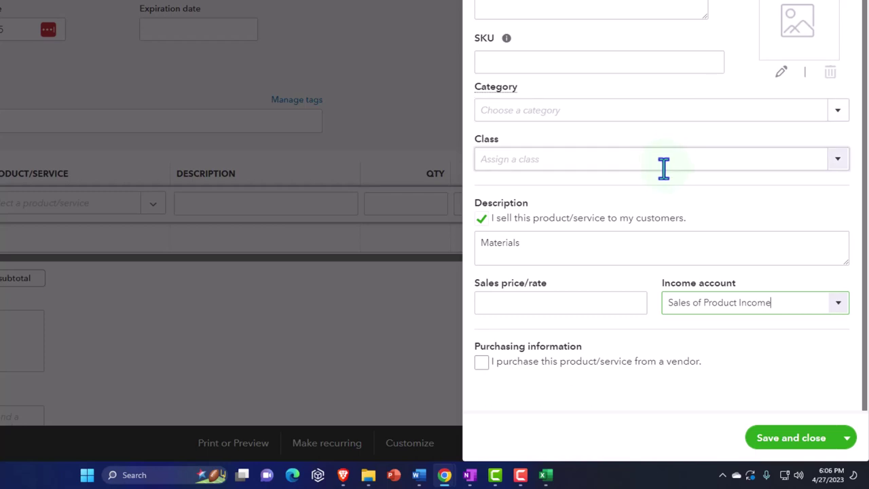
Step: Mark the product as purchased from a vendor with description Materials and expense account Cost of goods sold, and save it
left_click(482, 362)
scroll(543, 234, "down", 2)
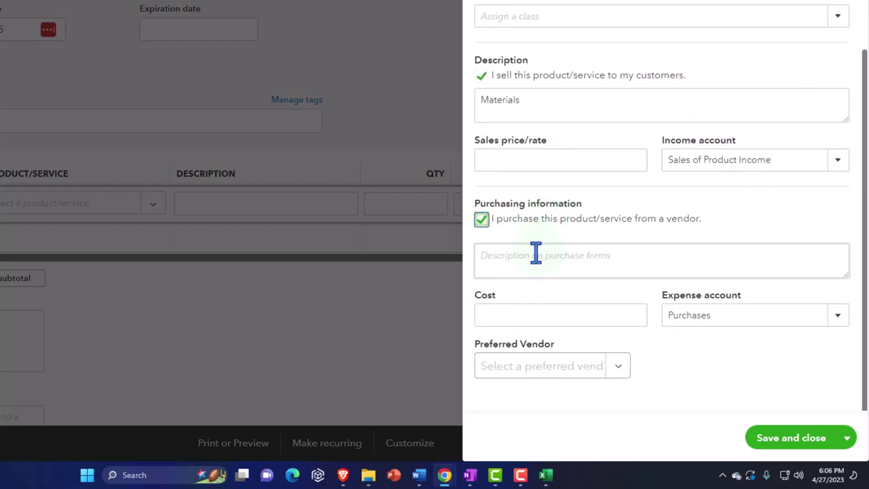
left_click(534, 253)
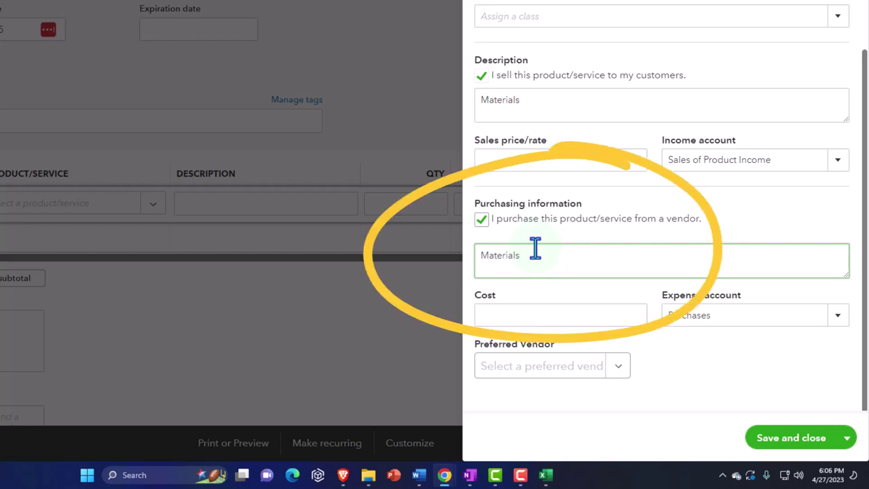
left_click(838, 324)
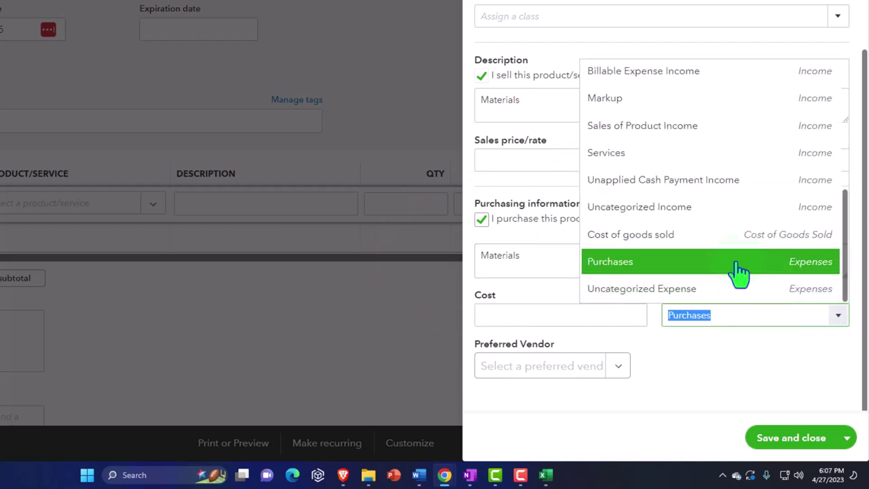
left_click(699, 238)
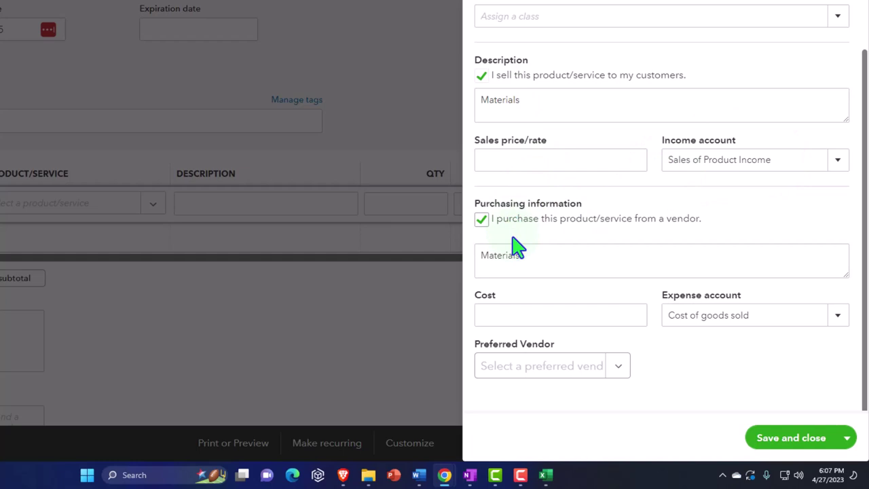
left_click(774, 440)
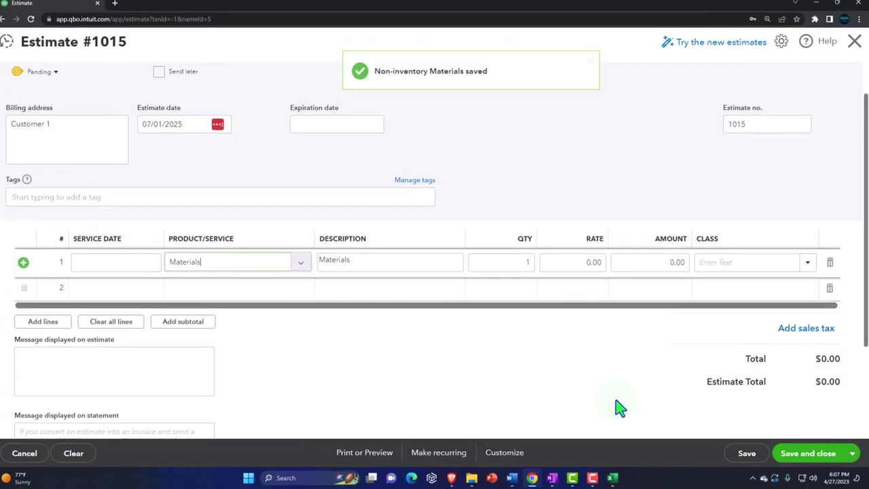
Step: Set the rate of the Materials line in the estimate to 40,000
key("Tab")
key("Tab")
key("Tab")
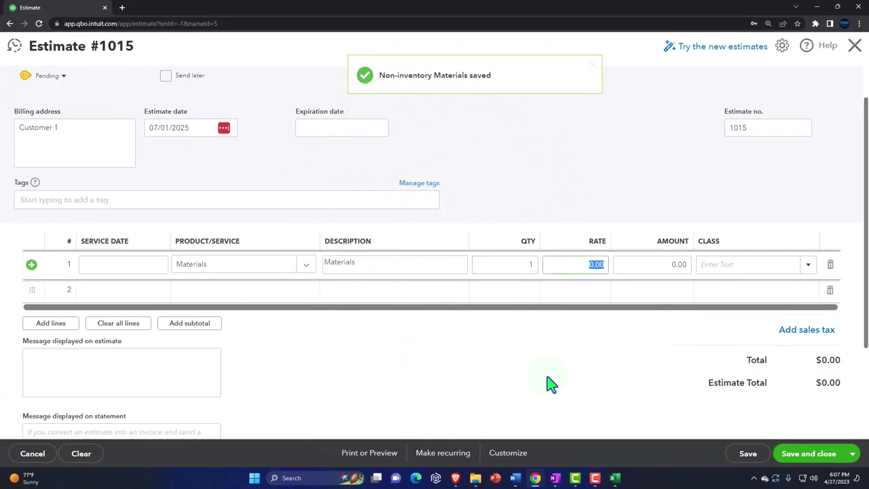
type("40000")
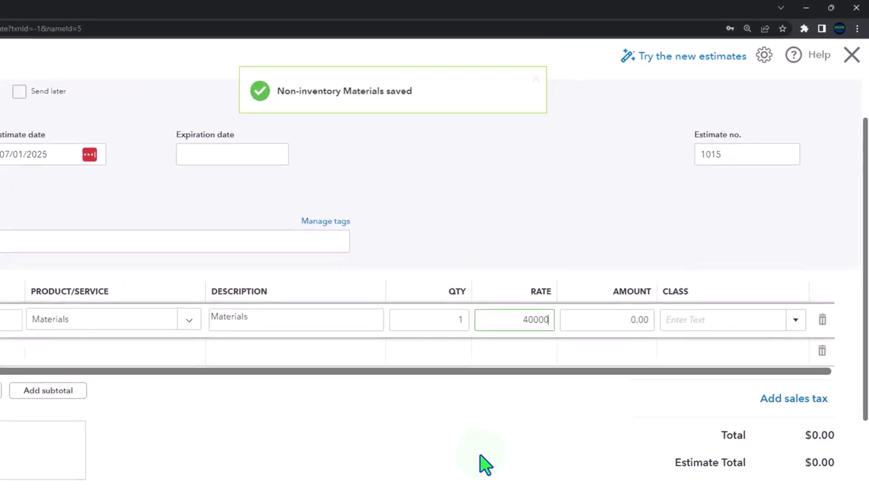
key("Tab")
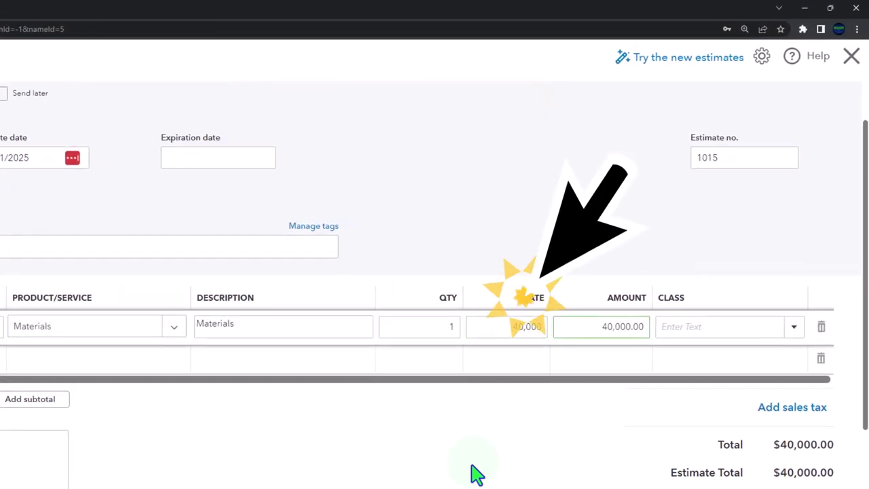
Step: Create a new class named Class 1 - Job 1 and assign it to the estimate's Materials line
key("Tab")
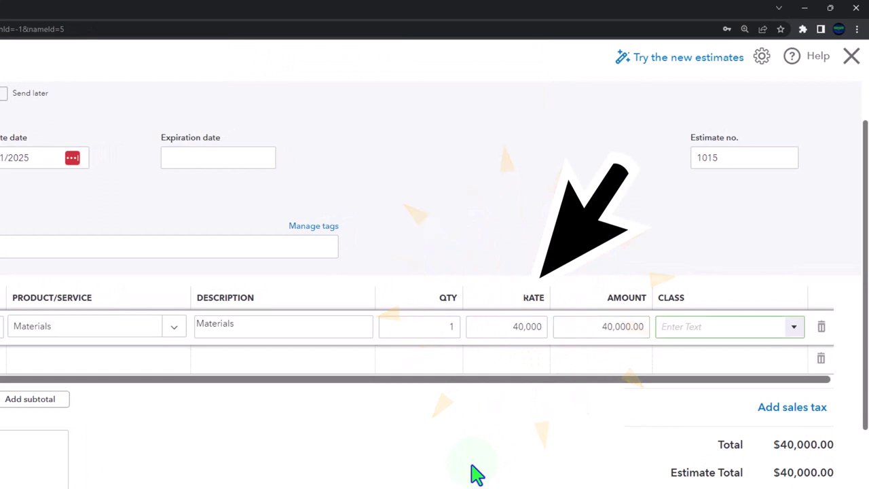
left_click(793, 328)
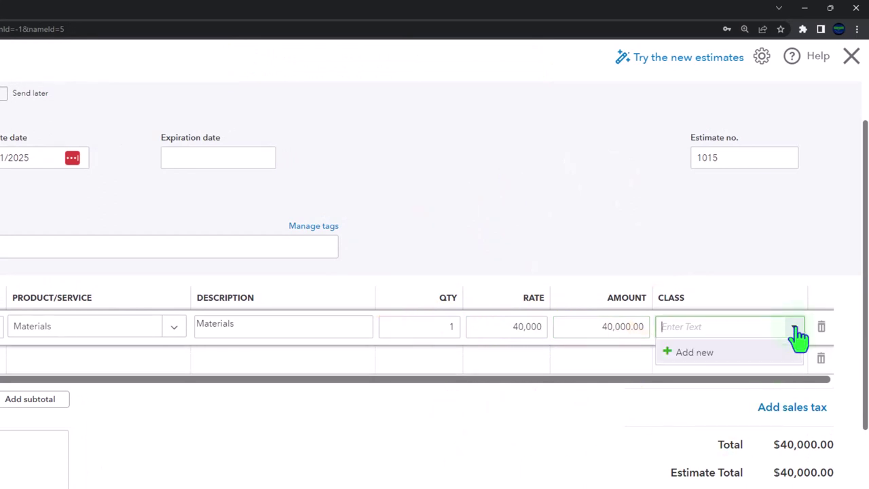
left_click(708, 356)
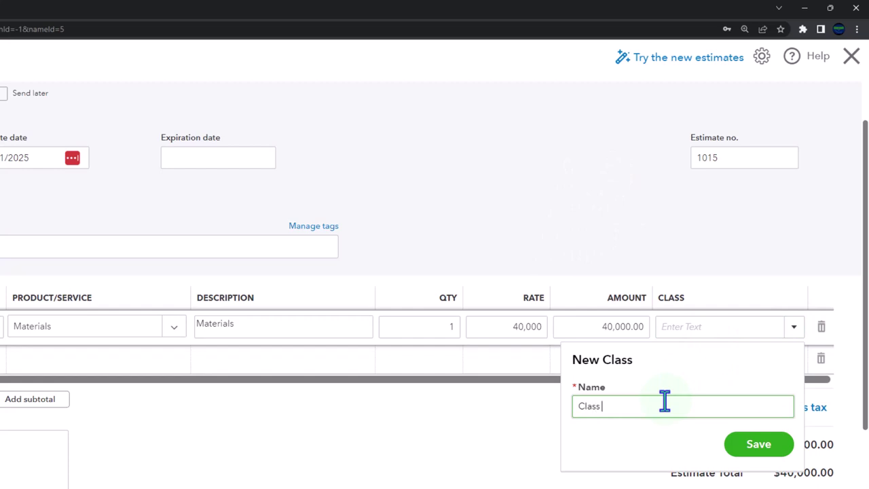
type("Class 1 ")
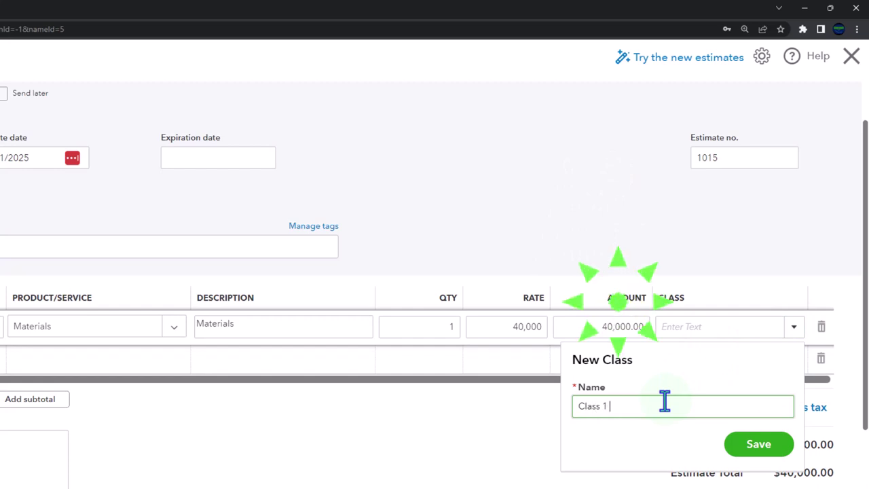
type("- Pr")
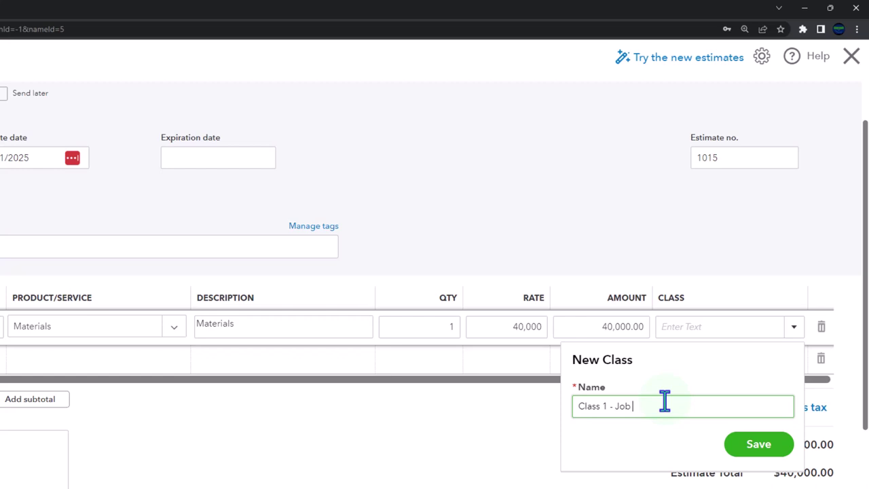
type("1")
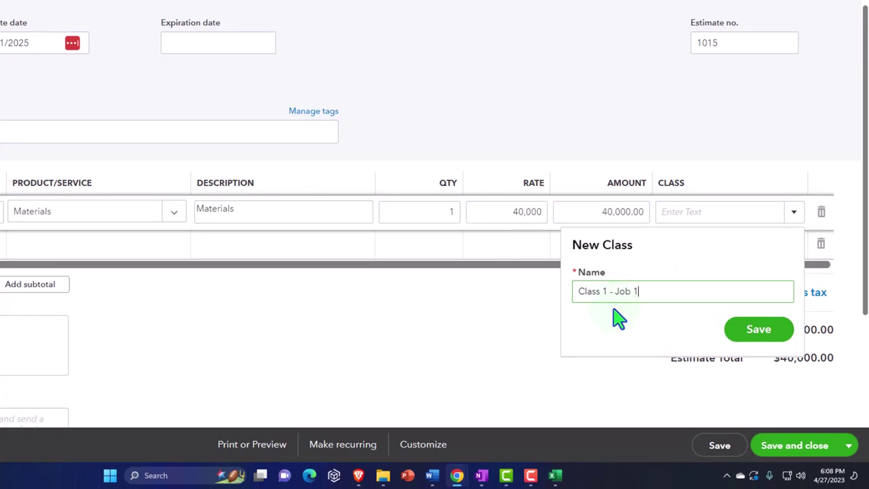
left_click(751, 333)
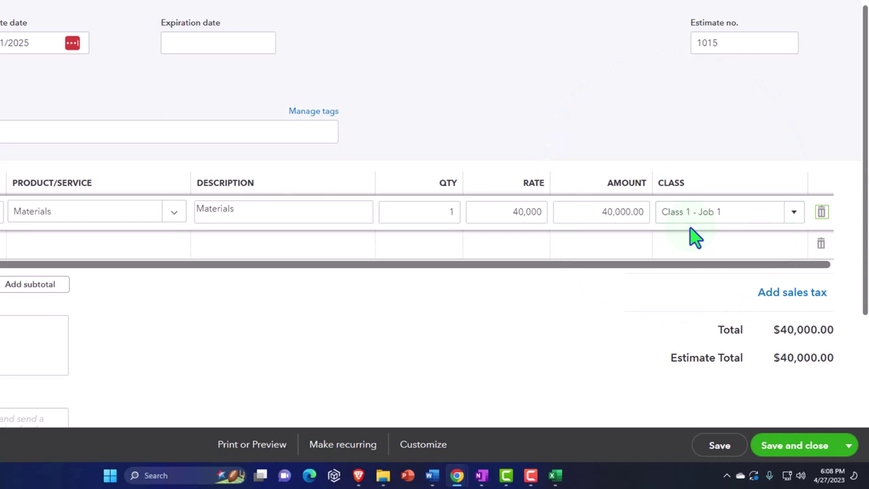
Step: Add a new non-inventory product named Labor from the estimate's second line and give it the sales description Labor
left_click(695, 236)
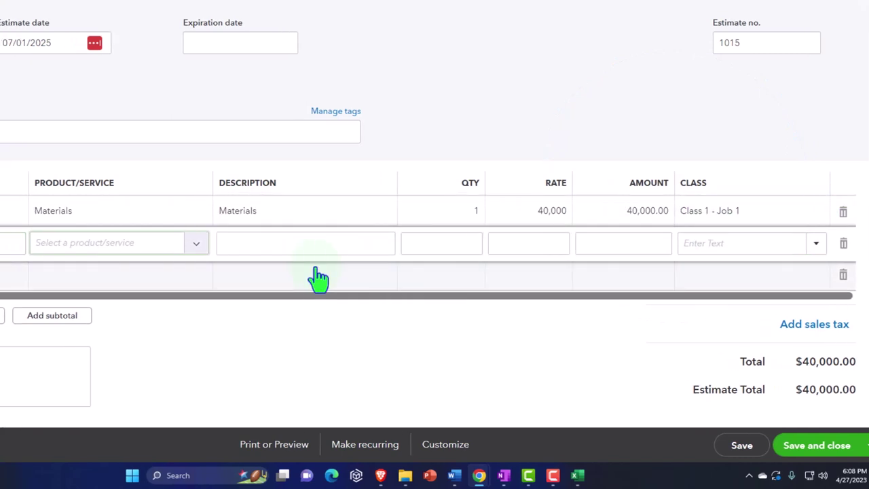
type("Labor")
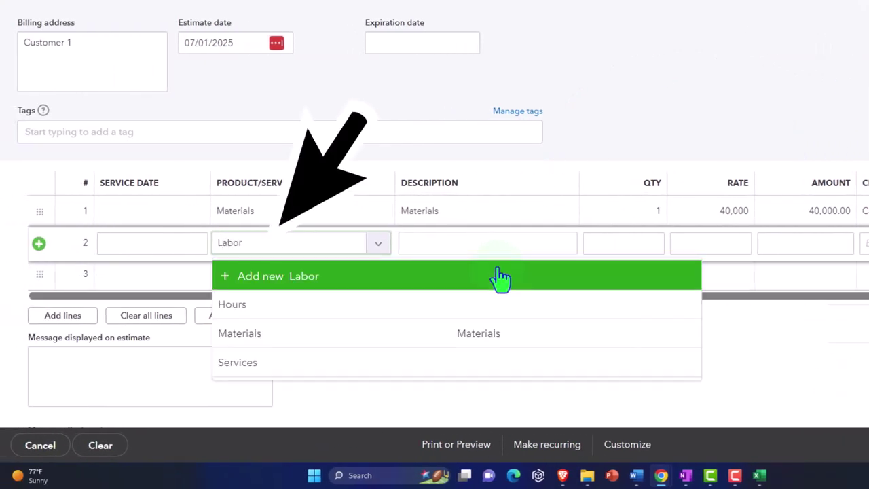
left_click(501, 276)
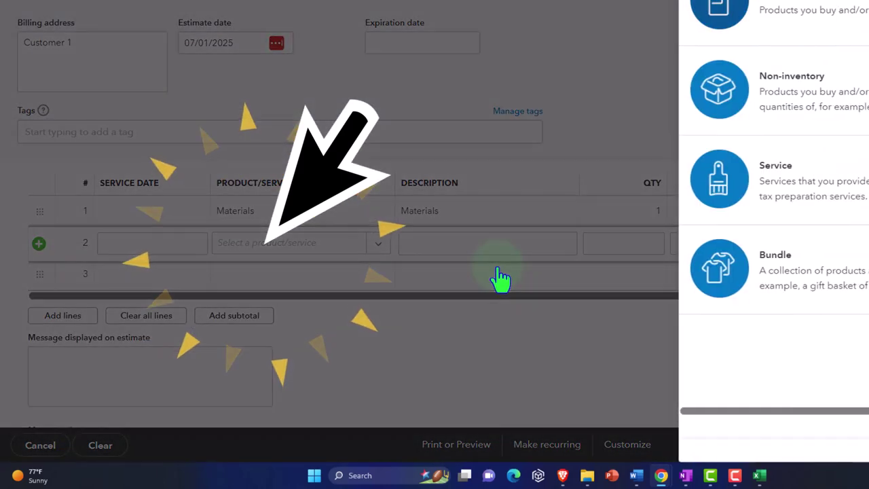
left_click(800, 89)
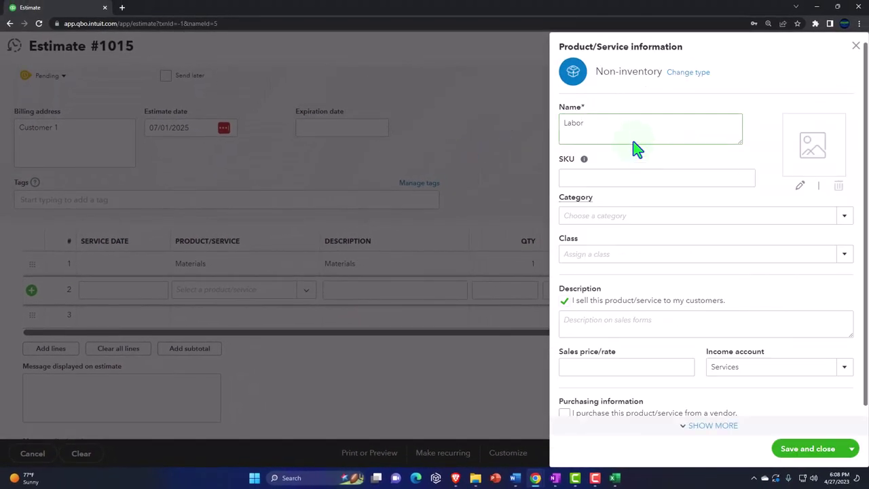
left_click_drag(613, 126, 557, 129)
key("ctrl+c")
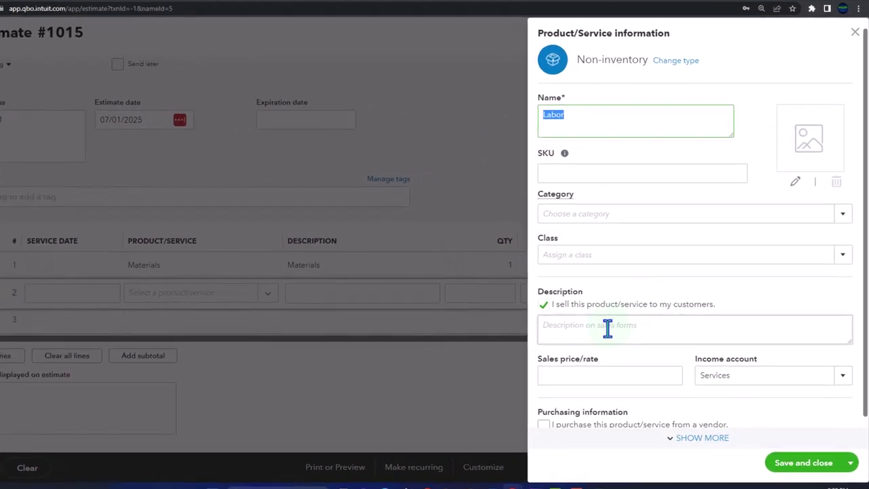
left_click(603, 319)
key("ctrl+v")
Step: Mark Labor as purchased from a vendor, with income account Sales of Product Income and expense account Cost of goods sold, and save it
left_click(542, 400)
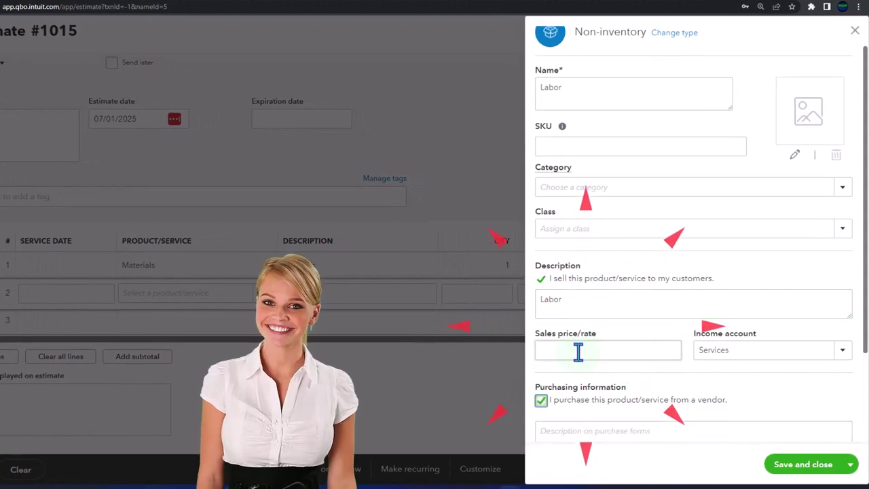
scroll(579, 355, "down", 2)
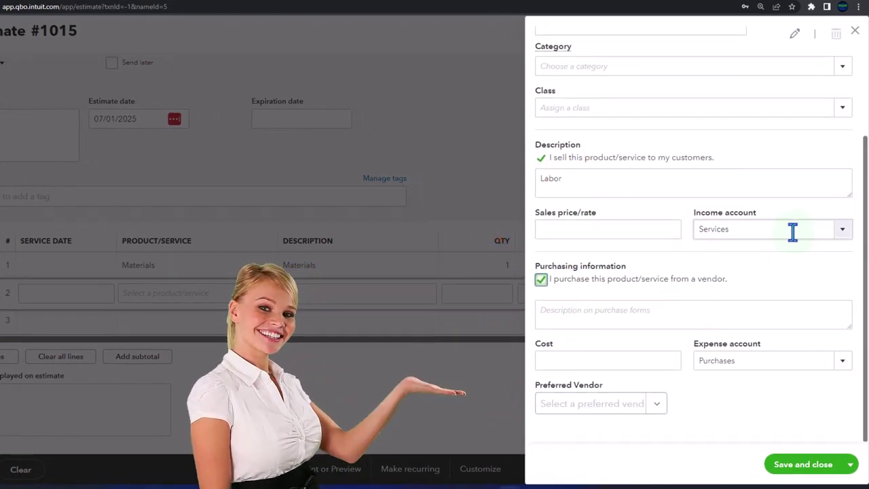
left_click(842, 236)
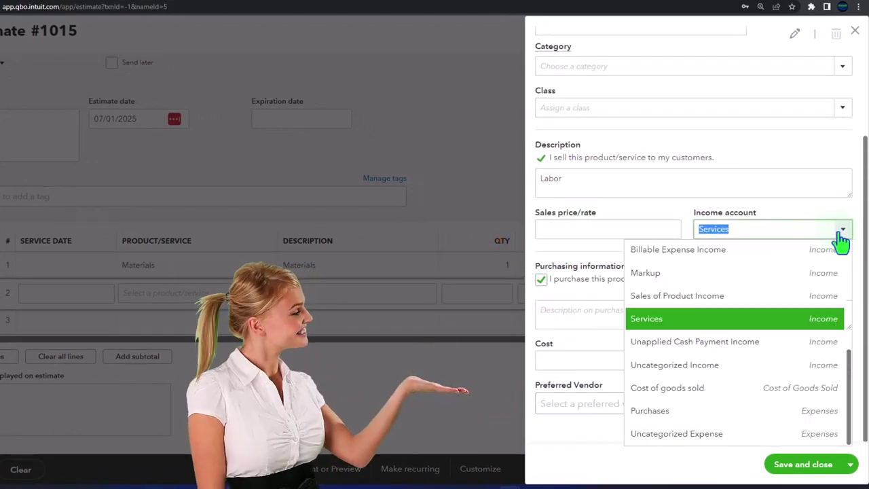
left_click(749, 299)
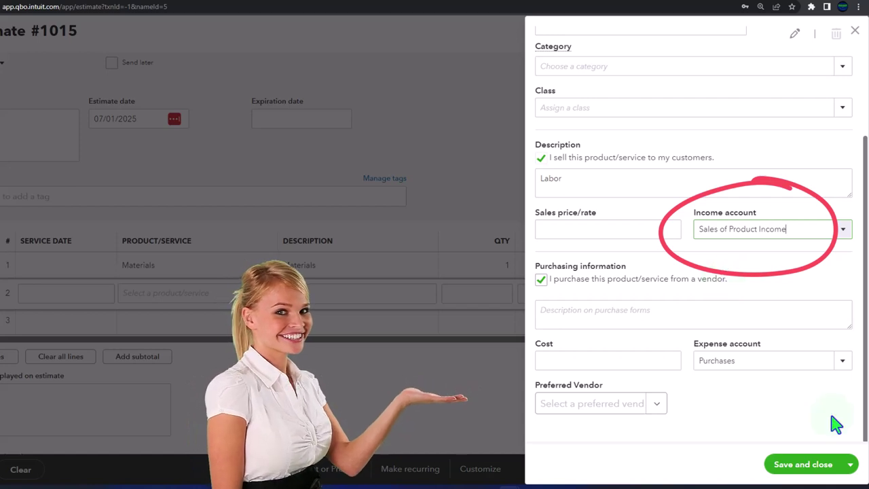
left_click(848, 365)
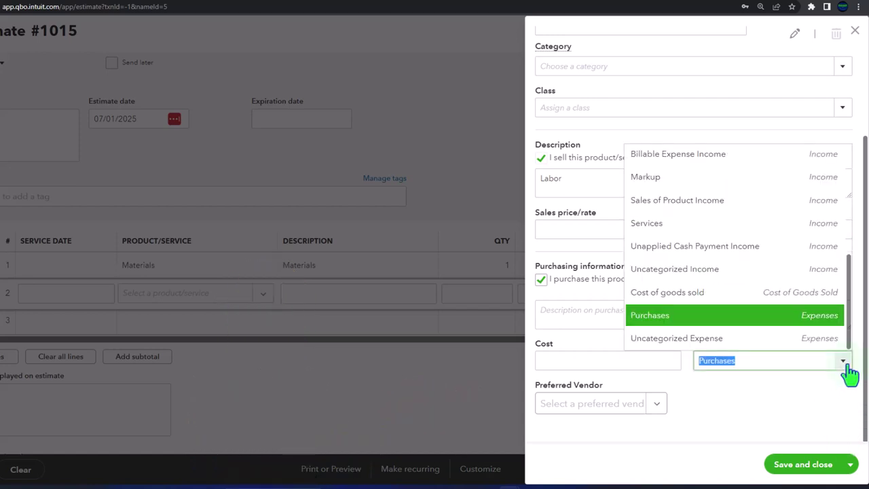
left_click(703, 293)
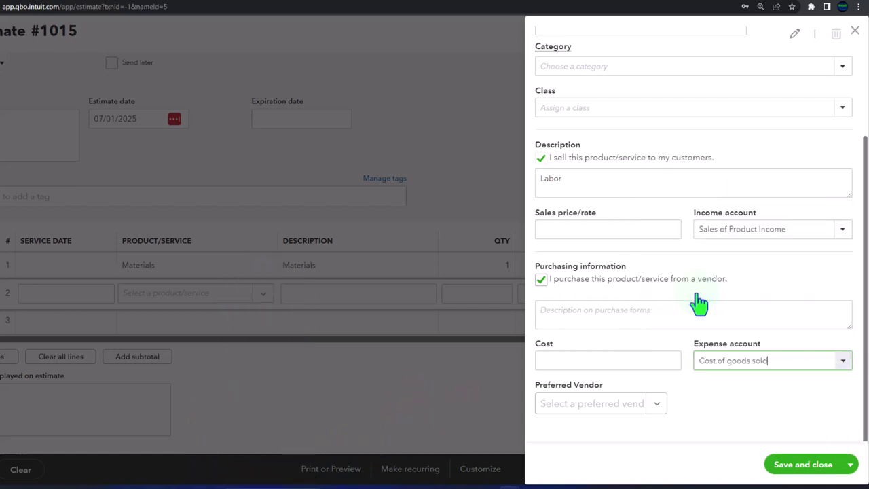
left_click(798, 464)
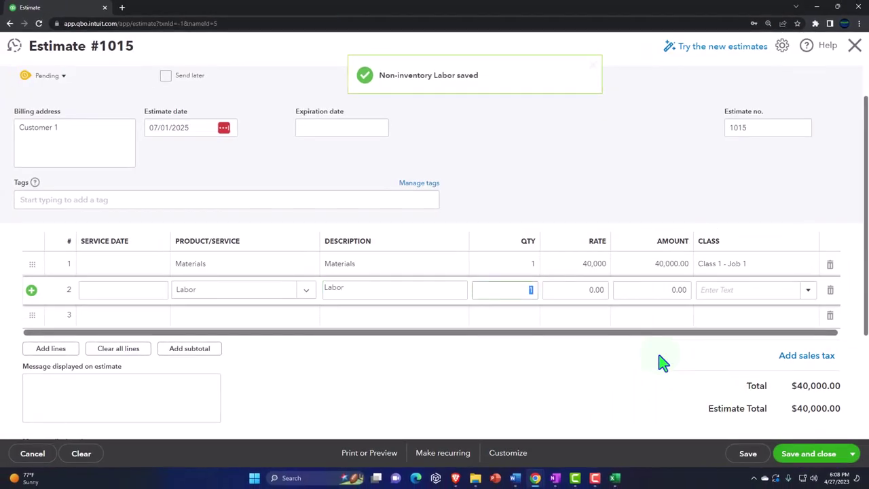
Step: Set the rate of the Labor line in the estimate to 30,000 and move on to the third line
key("Tab")
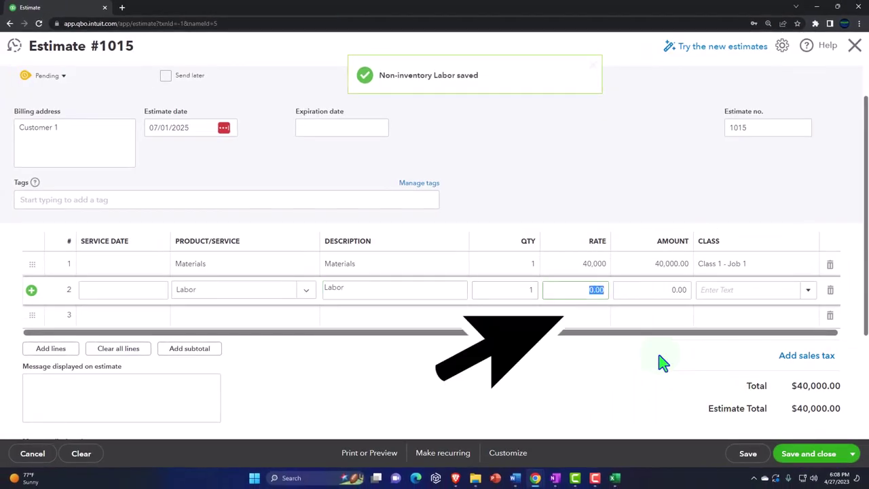
type("30,000")
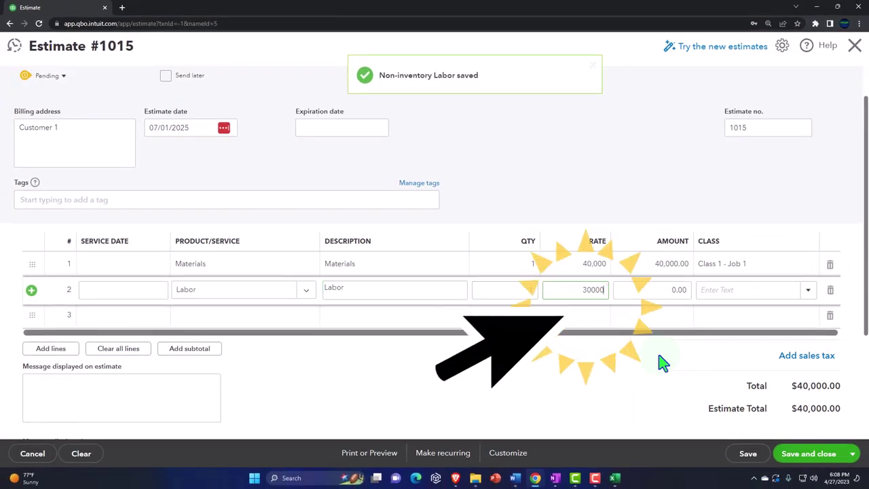
key("Tab")
key("Tab")
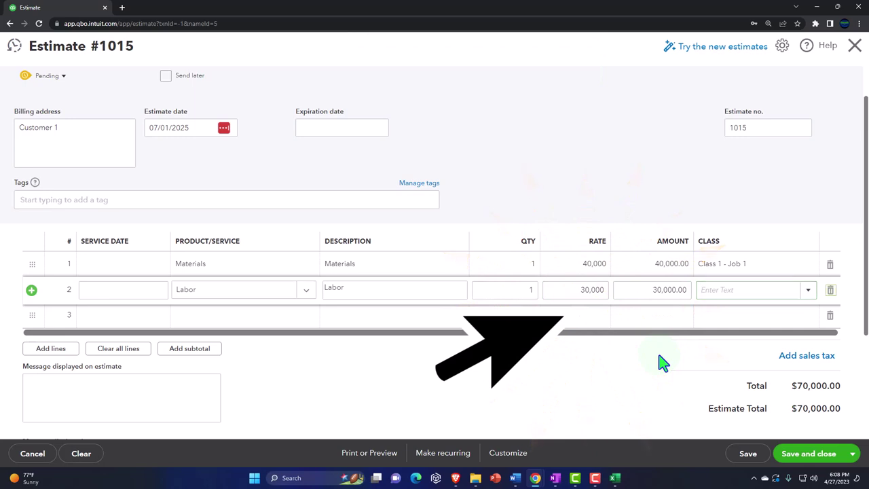
key("Tab")
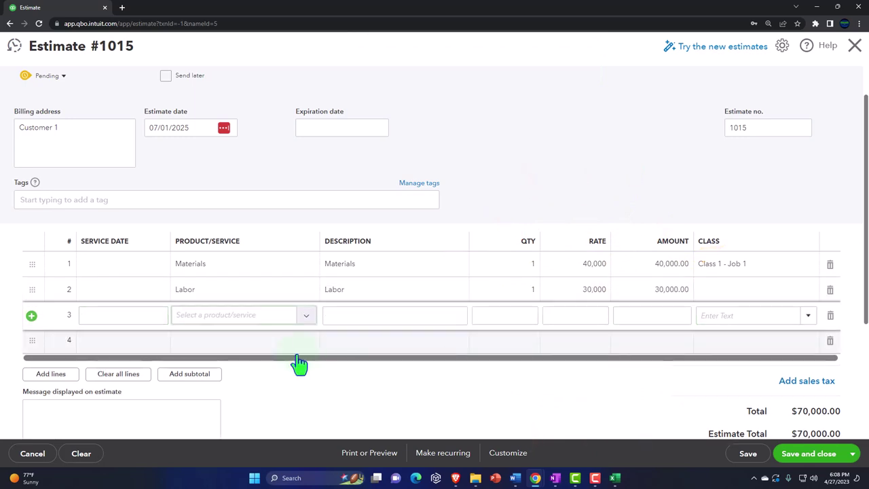
Step: Add a new non-inventory product from the estimate's third line and name it Overhead
left_click(307, 317)
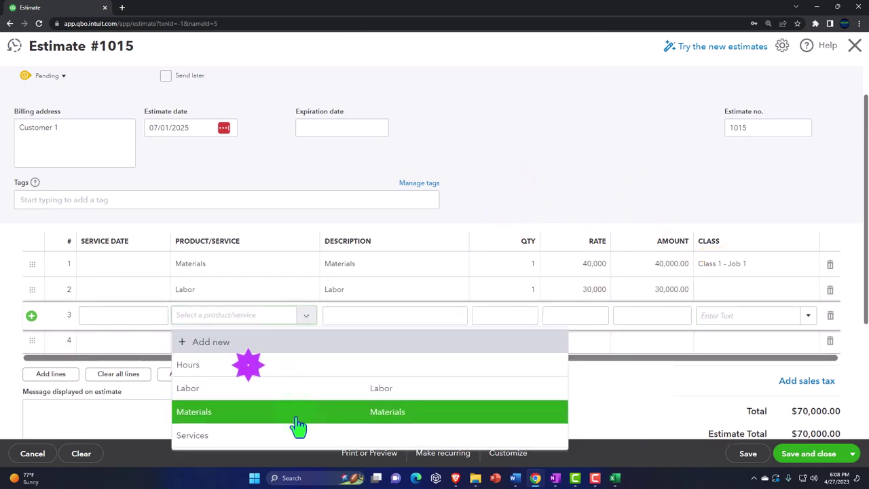
left_click(259, 349)
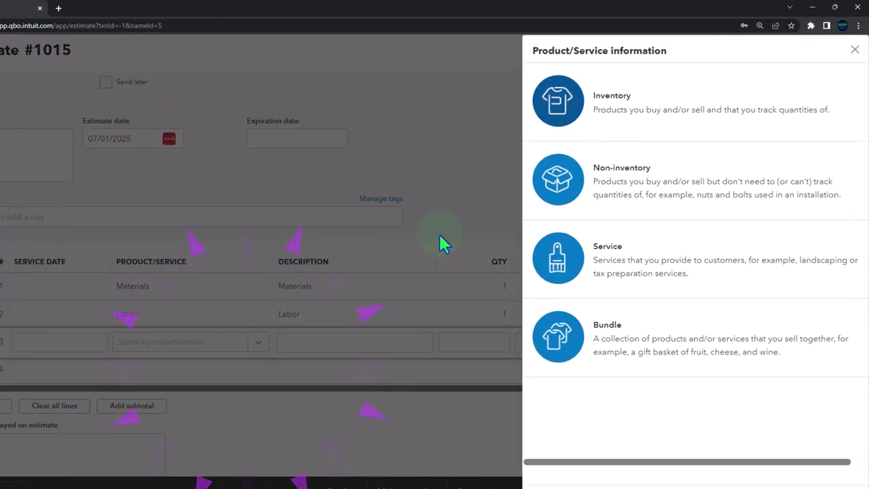
left_click(607, 174)
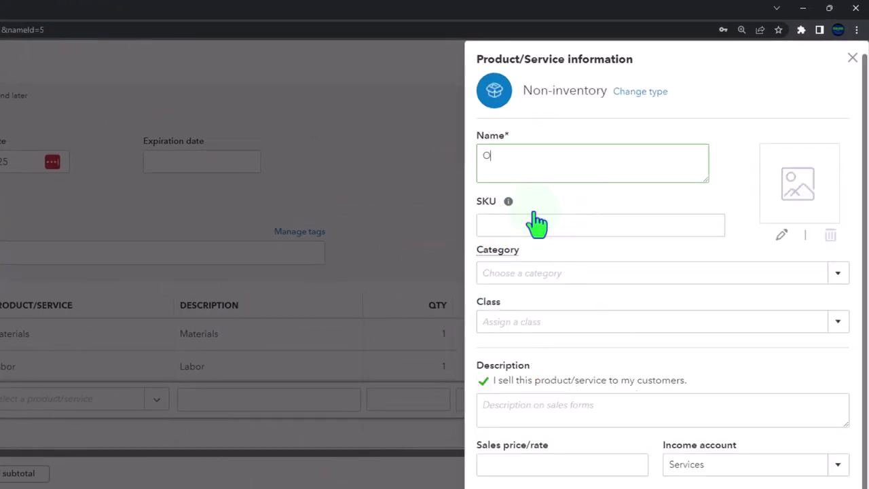
type("Overhead")
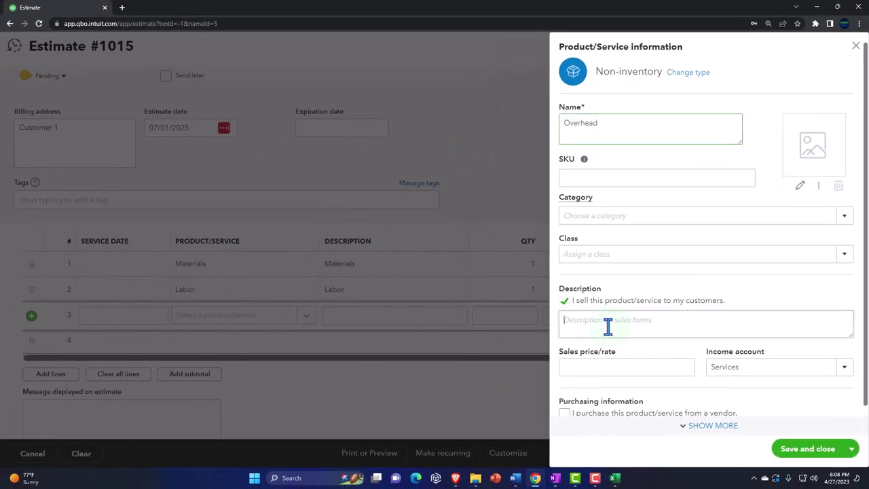
Step: Give the Overhead product the sales description Overhead and set its income account to Sales of Product Income
left_click(609, 326)
type("Overhead")
scroll(783, 350, "down", 1)
left_click(846, 343)
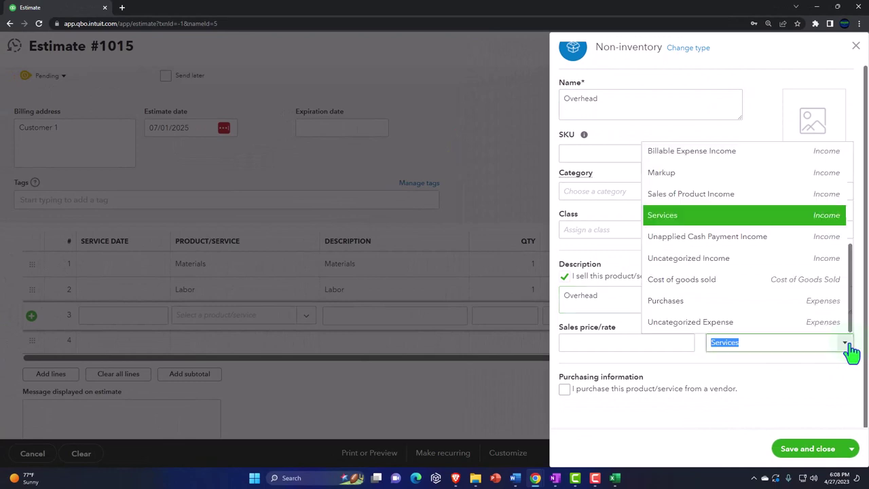
scroll(719, 249, "up", 1)
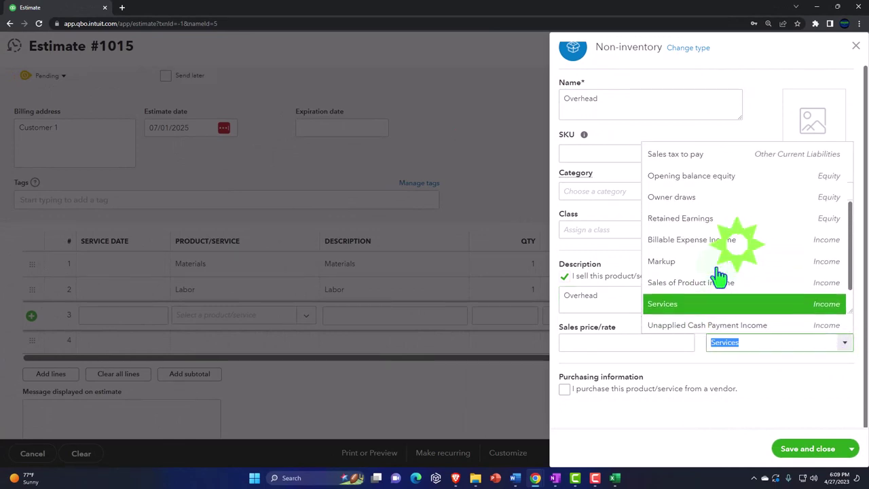
left_click(726, 294)
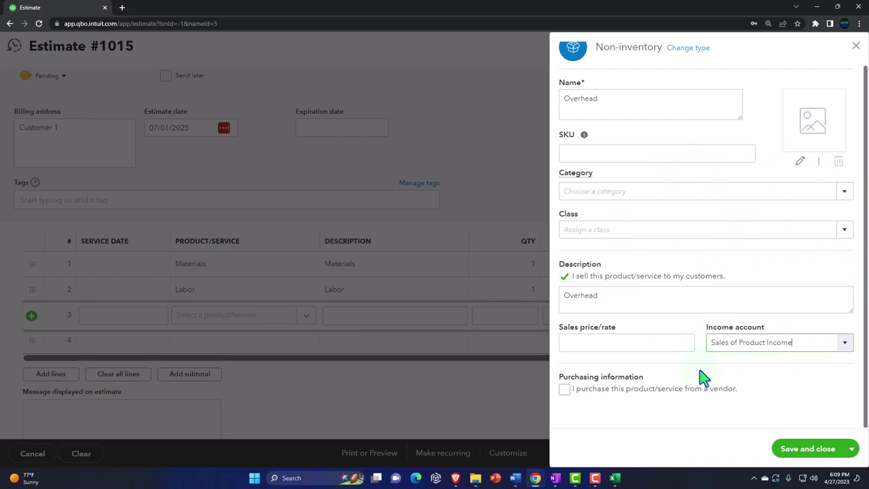
Step: Mark Overhead as purchased from a vendor with description Overhead and expense account Cost of goods sold, and save it
left_click(583, 390)
scroll(618, 362, "down", 2)
left_click(613, 309)
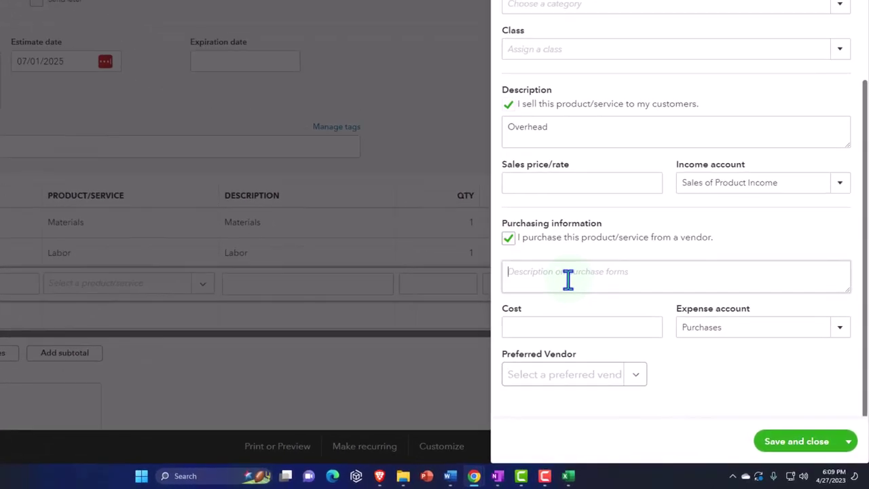
type("Overhead")
left_click(842, 320)
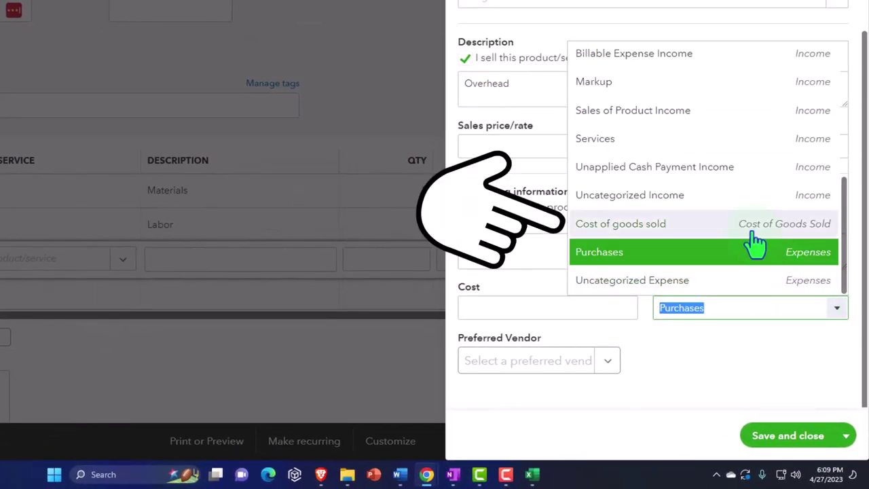
left_click(751, 241)
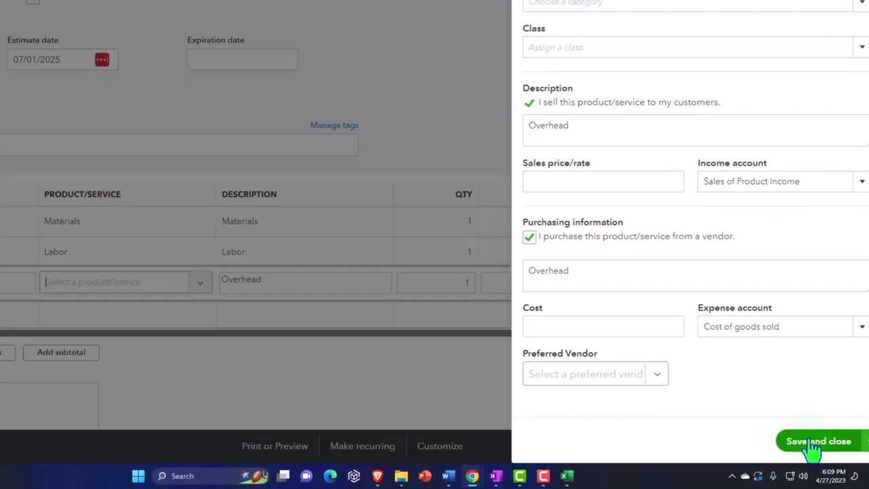
left_click(807, 440)
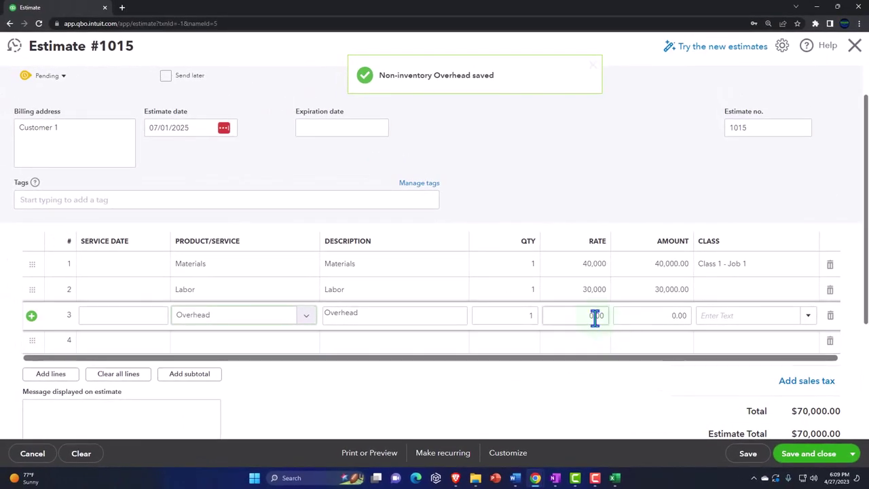
Step: Set the rate of the estimate's Materials line to 45,000
left_click(576, 317)
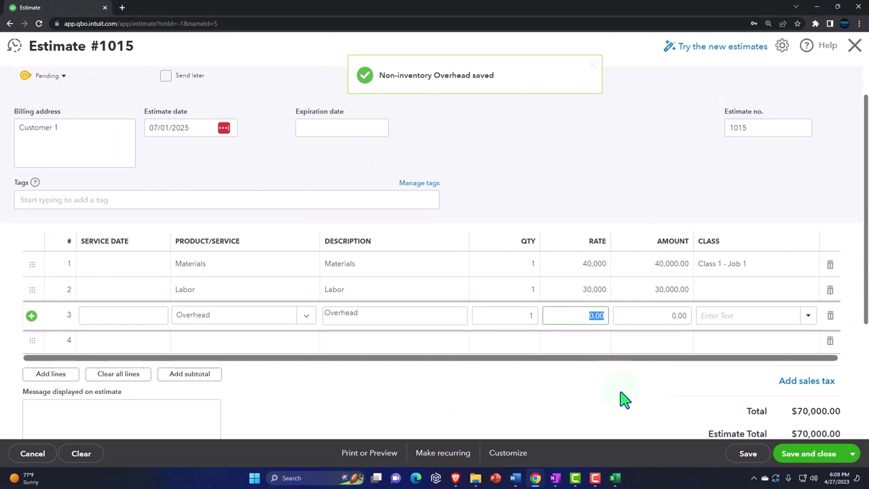
left_click(582, 272)
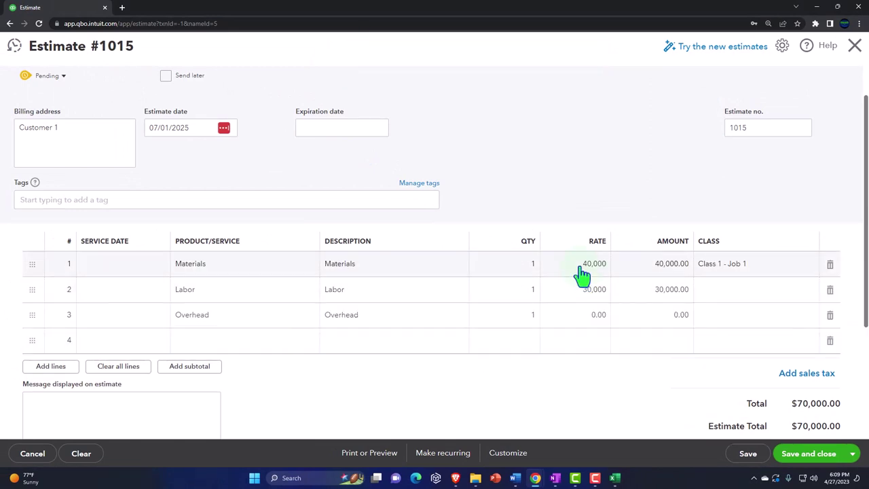
type("45,0")
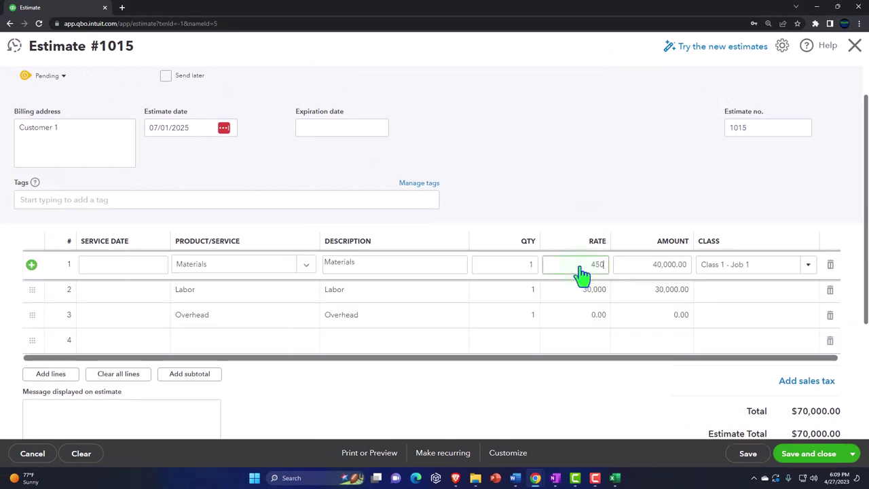
type("00")
left_click(582, 276)
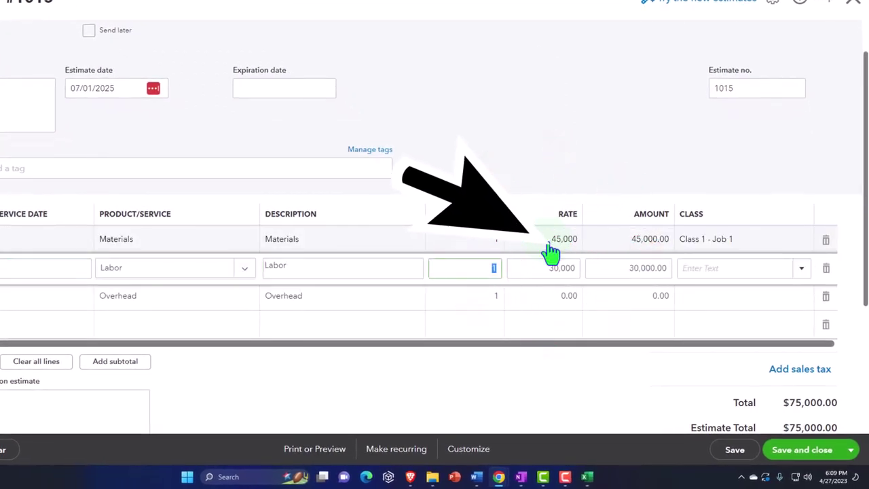
Step: Set the rate of the estimate's Overhead line to 25,000
key("Tab")
key("Tab")
key("Tab")
key("Tab")
key("Tab")
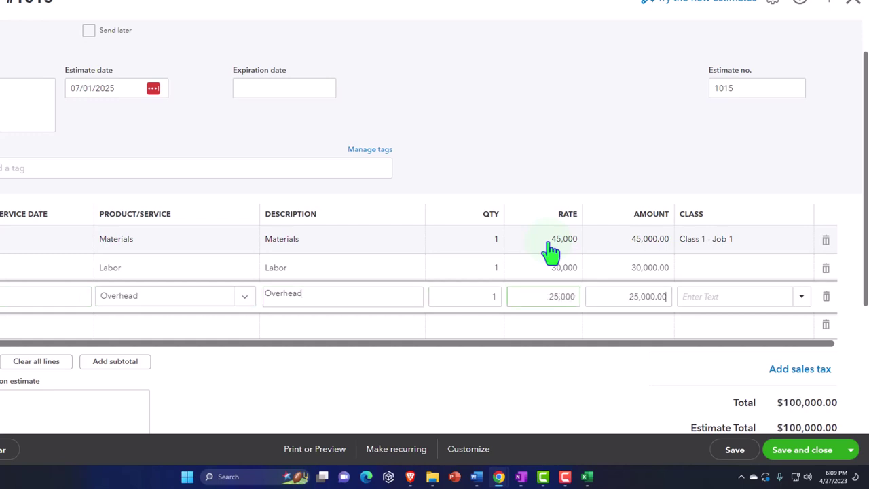
left_click(611, 396)
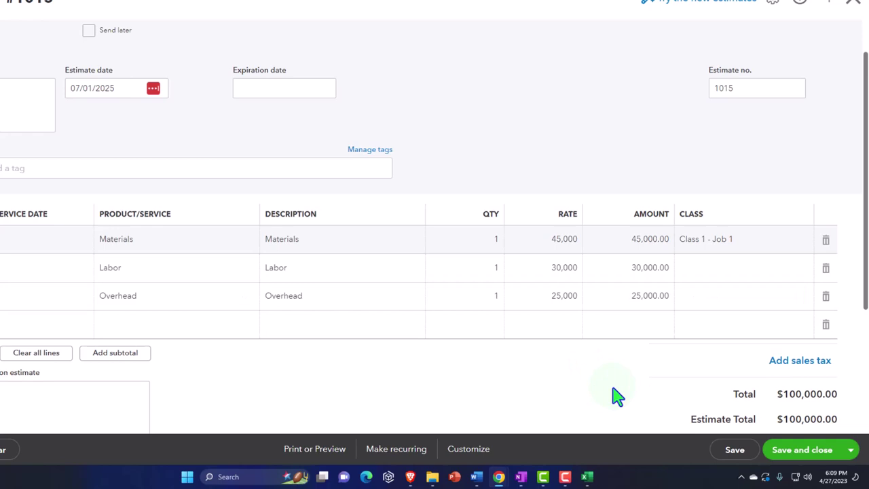
Step: Assign the class Class 1 - Job 1 to the Labor and Overhead lines of the estimate
left_click(713, 277)
left_click(801, 271)
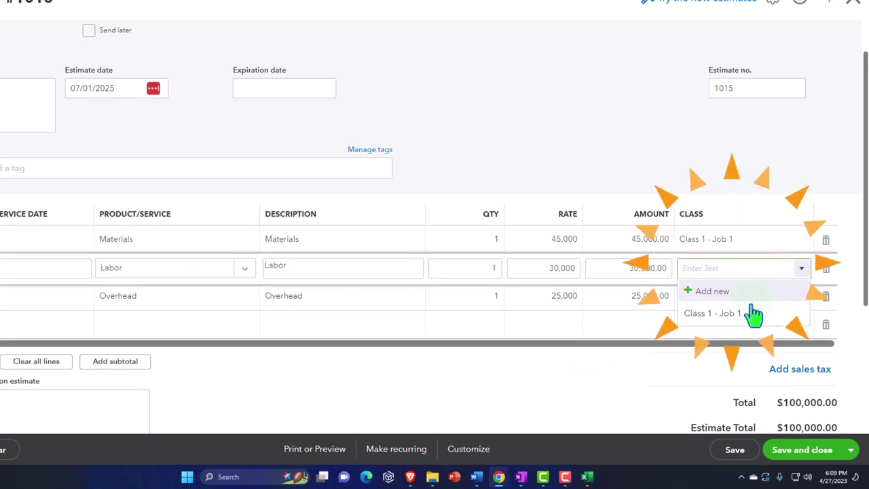
left_click(754, 315)
left_click(796, 299)
left_click(801, 296)
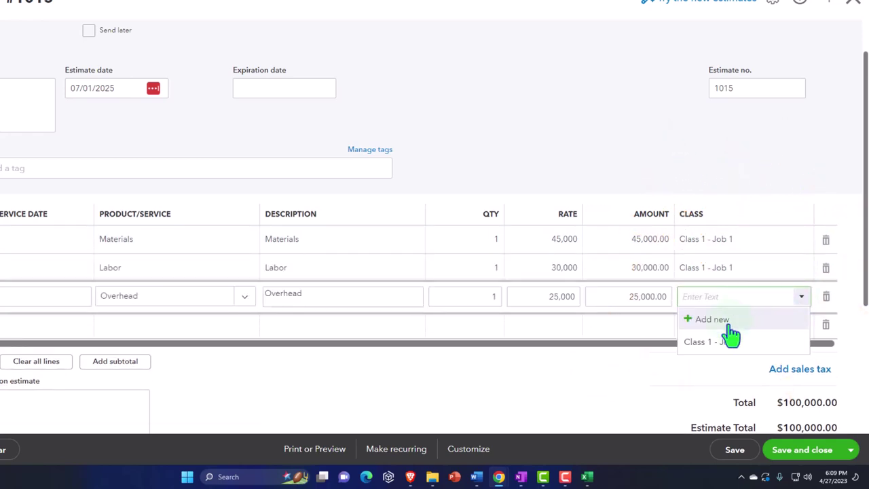
left_click(727, 342)
left_click(587, 402)
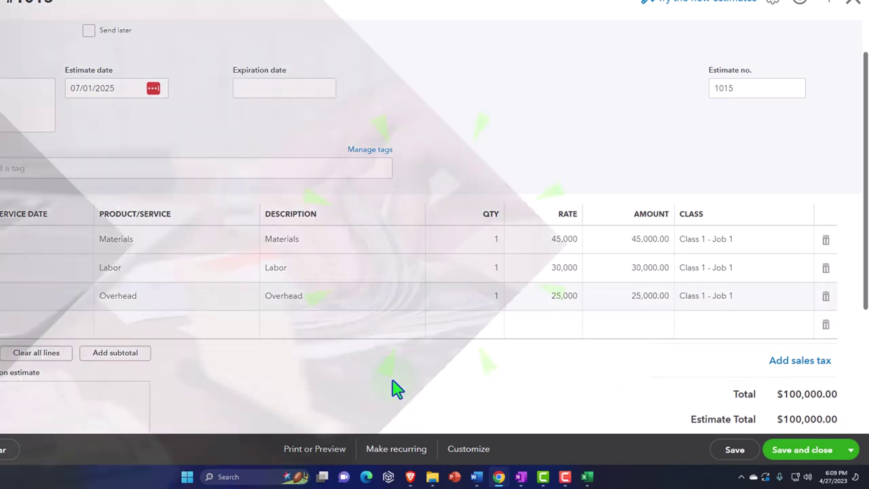
scroll(391, 378, "up", 2)
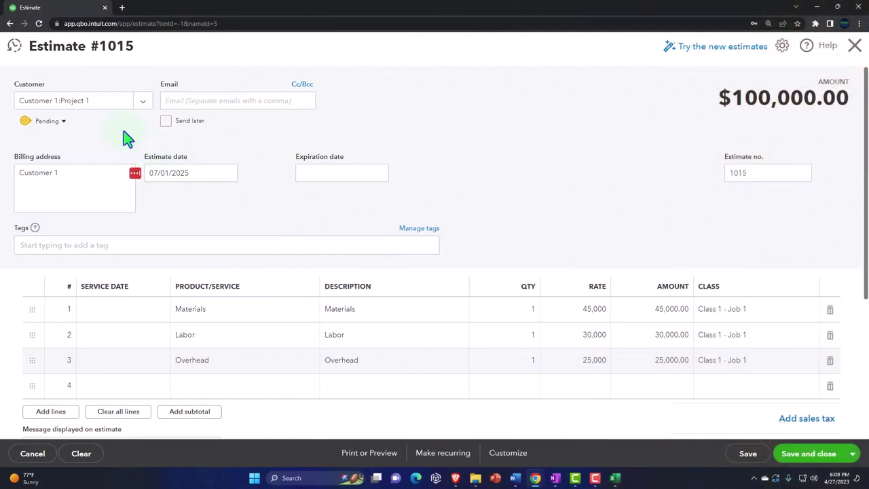
left_click(92, 245)
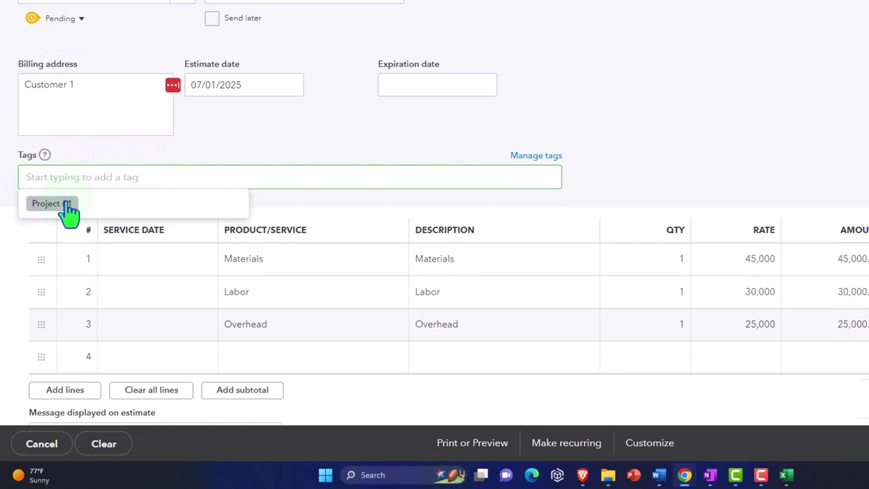
left_click(68, 204)
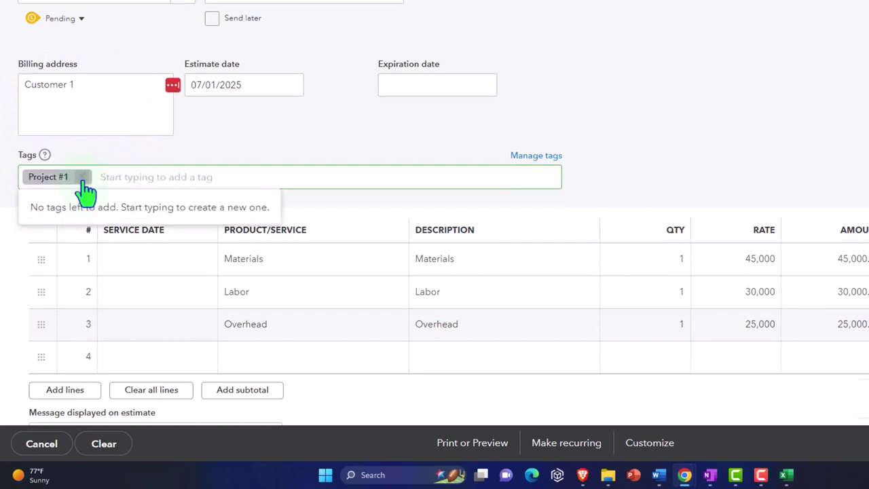
left_click(81, 177)
type("tag")
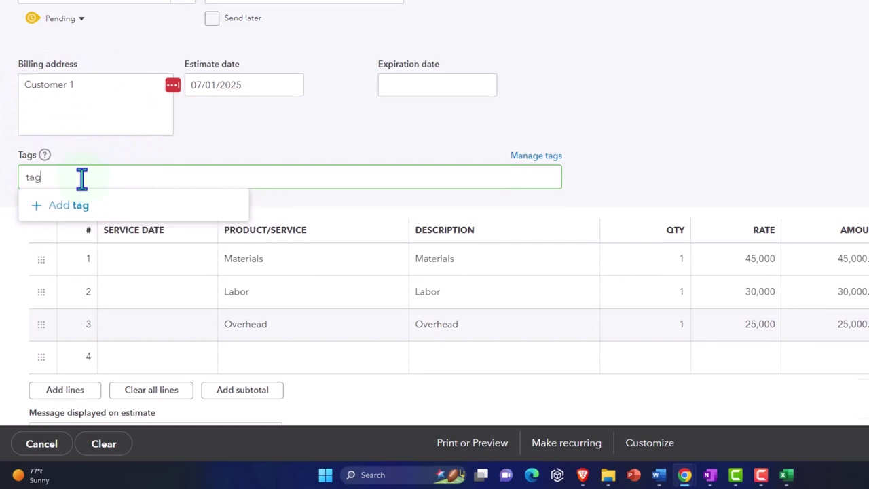
key("BackSpace")
key("BackSpace")
key("BackSpace")
type("Tag Jo")
key("BackSpace")
key("BackSpace")
key("BackSpace")
key("BackSpace")
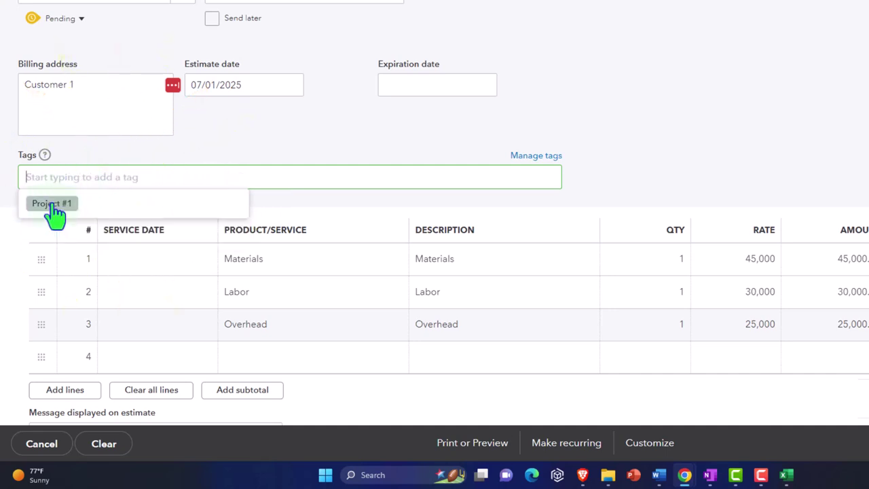
Step: Tag the estimate with Project #1, then save and close it
left_click(54, 205)
left_click(730, 142)
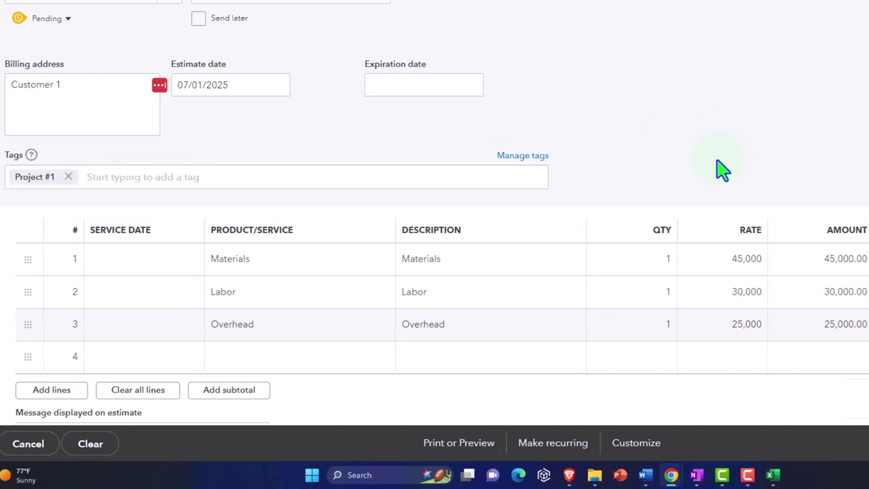
left_click(771, 311)
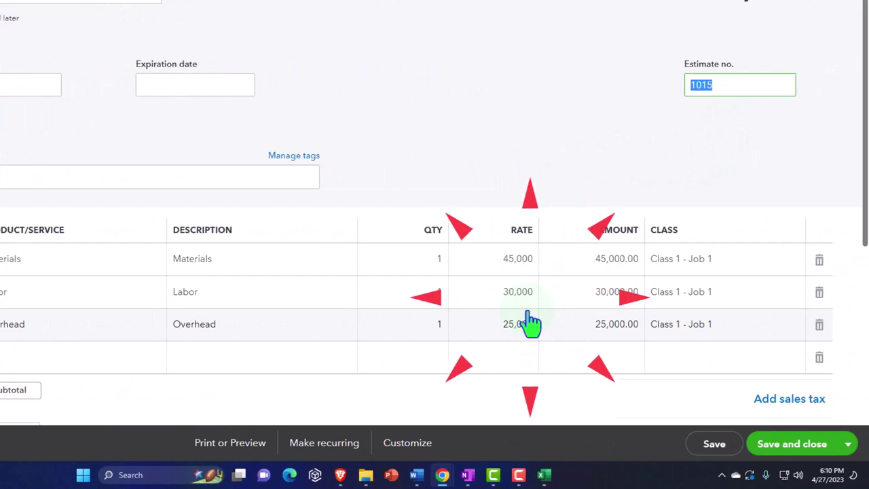
left_click(790, 448)
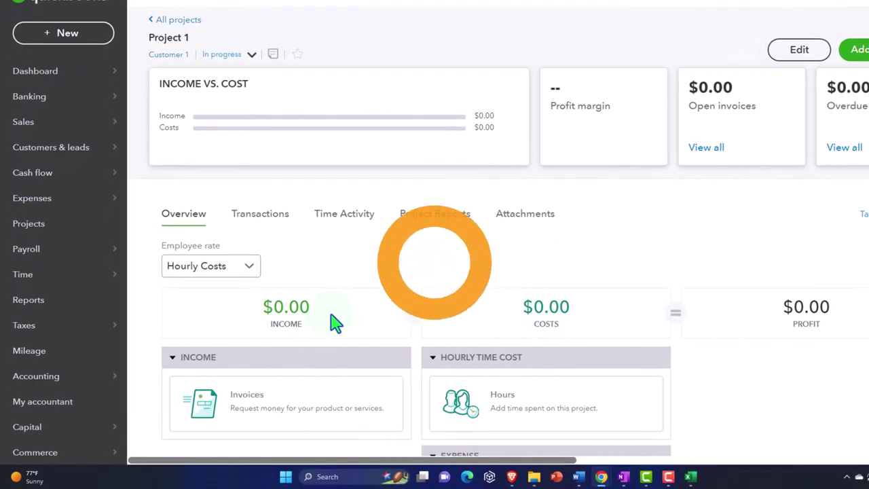
Step: Go to the list of all sales transactions and view the actions available for the Project 1 estimate
left_click(39, 125)
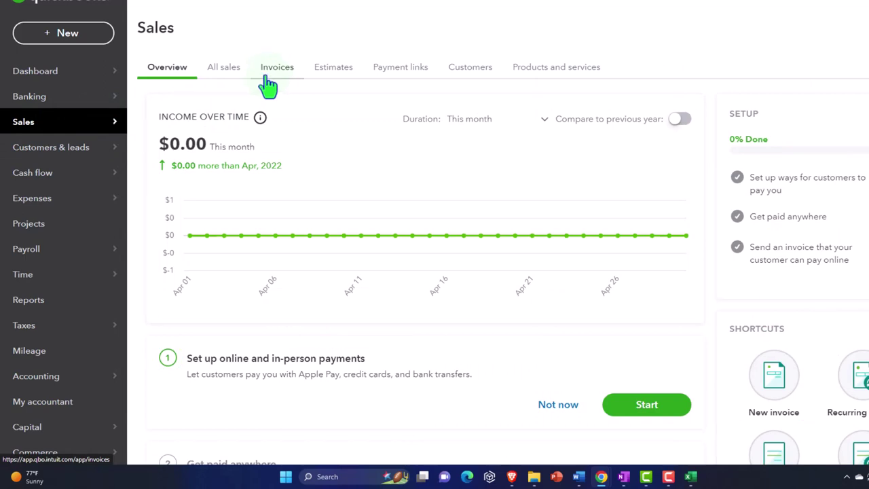
left_click(232, 79)
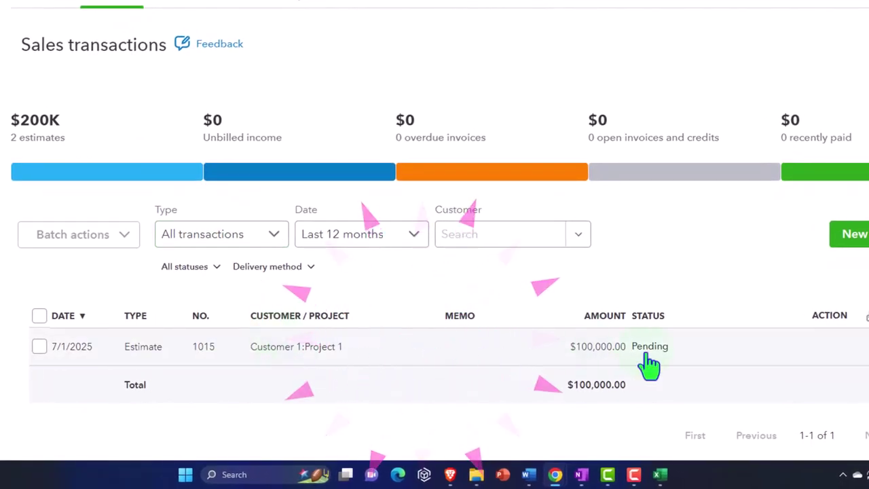
left_click(819, 332)
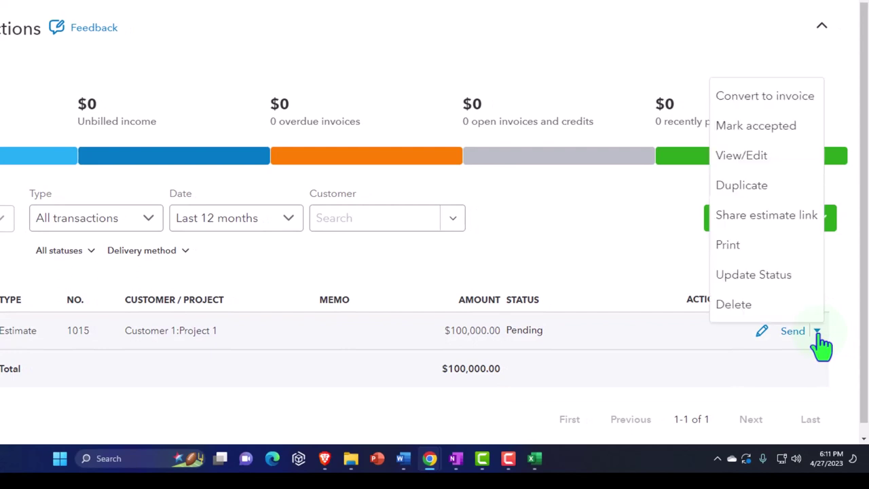
left_click(767, 113)
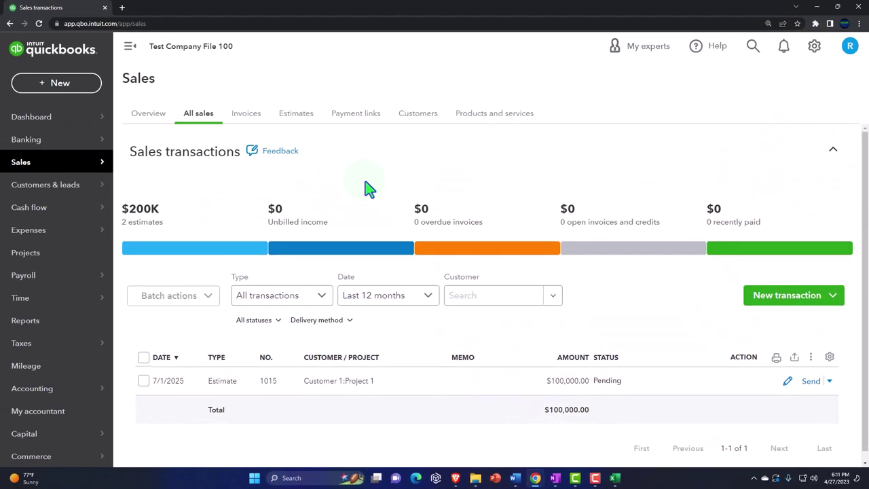
Step: Review the open estimates in the customer list, then clear the filter and open Customer 1's transaction list
left_click(412, 125)
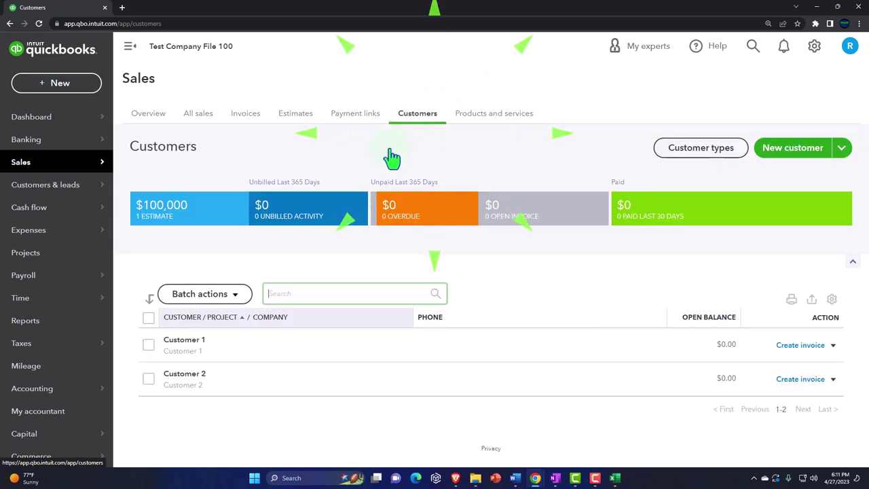
left_click(179, 211)
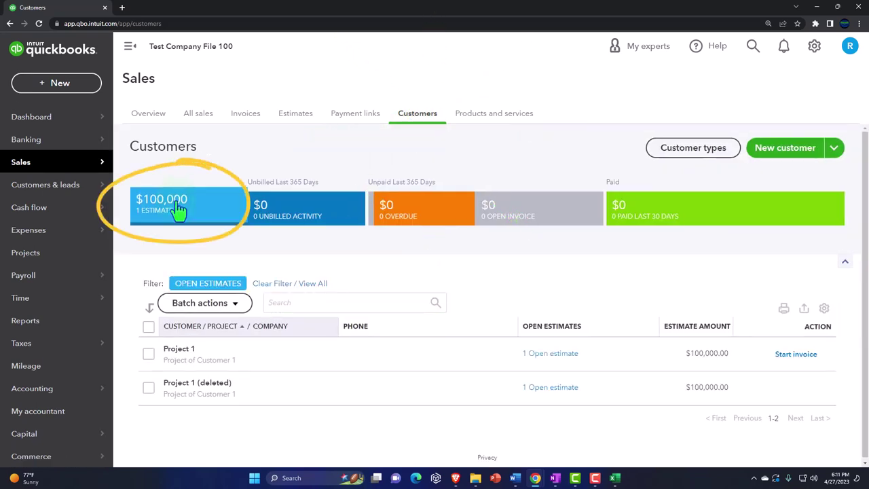
left_click(272, 283)
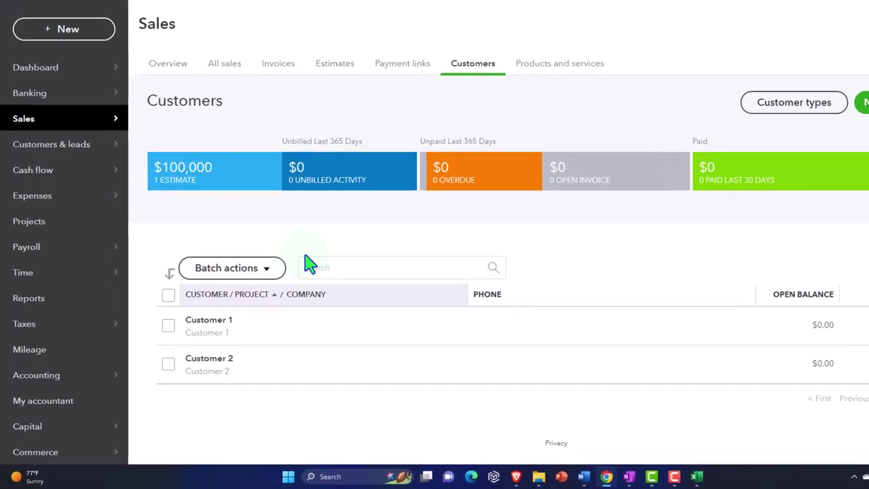
left_click(273, 304)
left_click(214, 307)
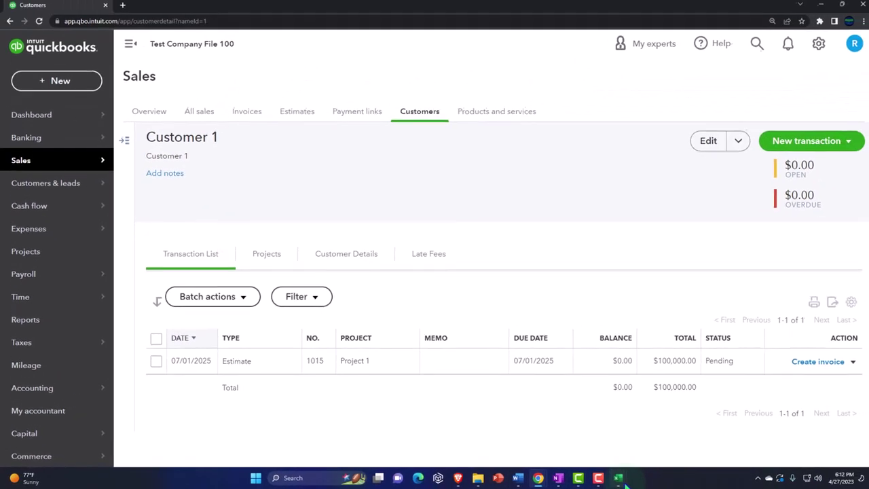
Step: Switch to the Worksheet Project Sheet workbook in Excel and examine Month 1 of the estimated billing schedule
mouse_move(621, 480)
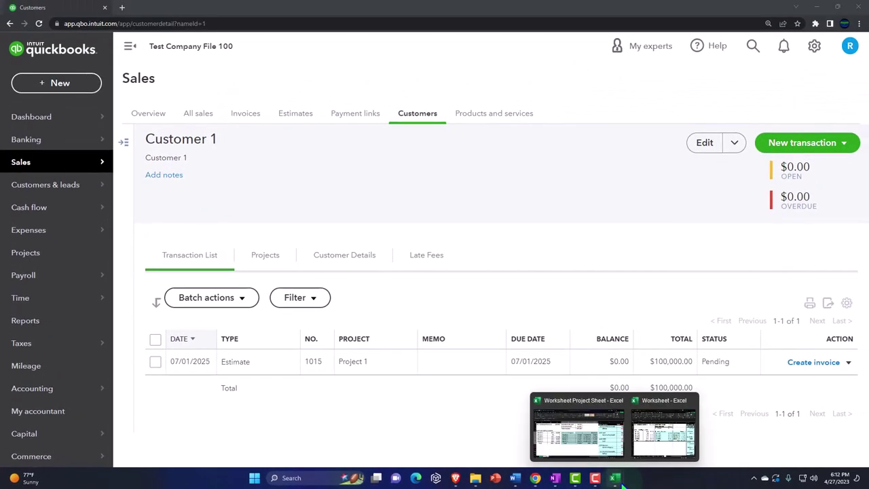
left_click(570, 431)
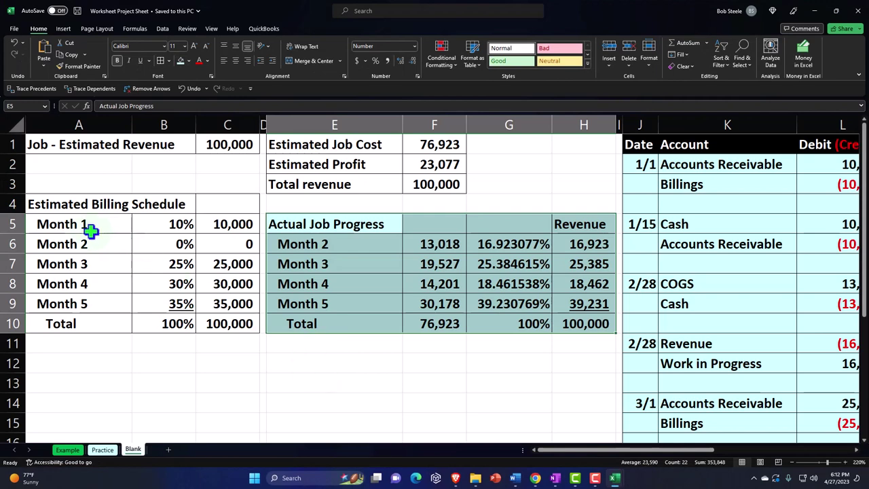
left_click_drag(91, 231, 204, 224)
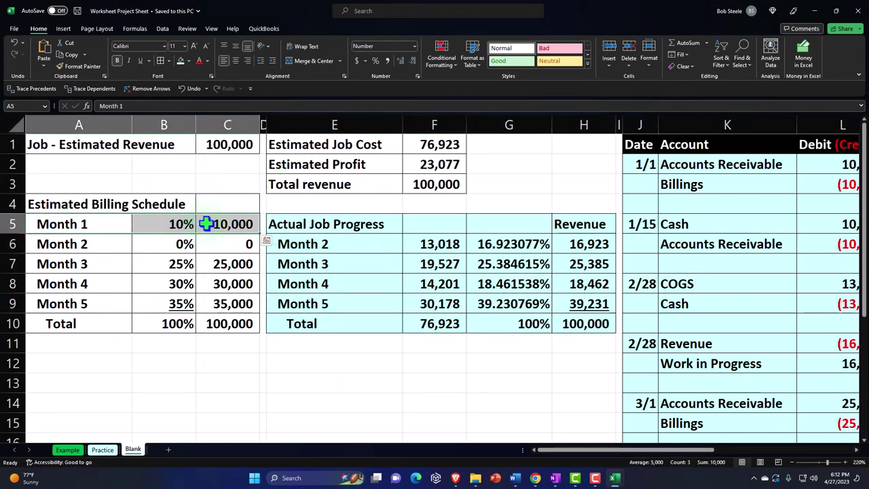
left_click(163, 222)
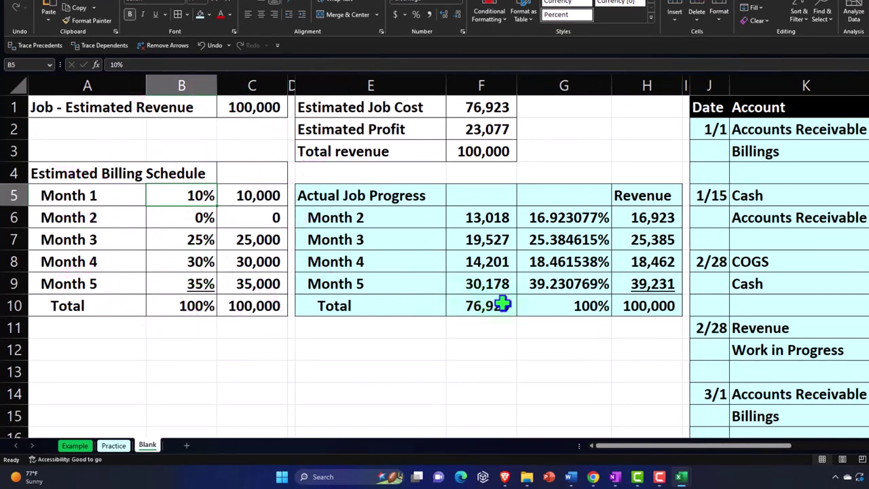
Step: Switch to OneNote to view the accounting workflow chart, then return to the Excel worksheet
left_click(616, 478)
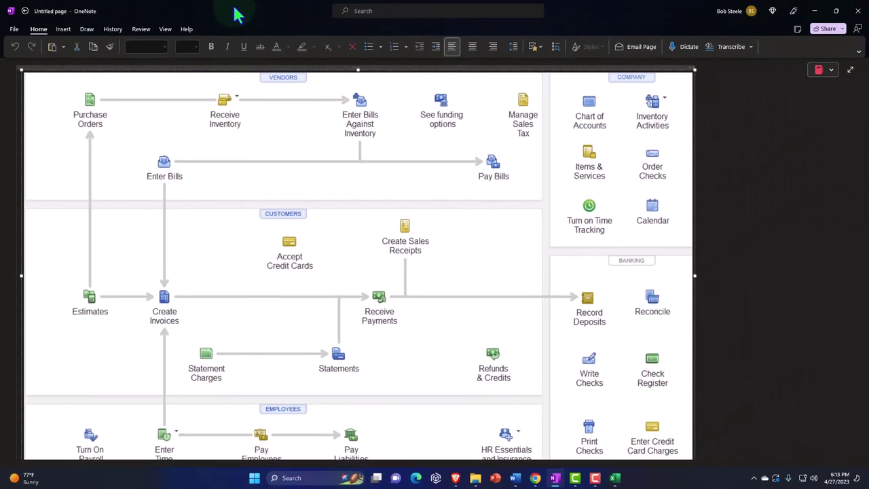
double_click(237, 12)
left_click_drag(170, 50, 795, 320)
left_click(555, 478)
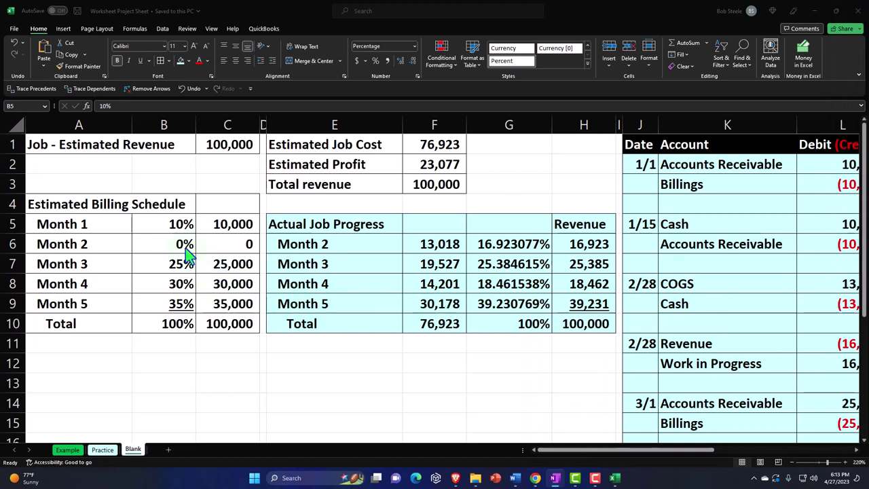
Step: Review the Month 1 to Month 5 rows of the estimated billing schedule
left_click(155, 243)
left_click_drag(101, 223, 221, 303)
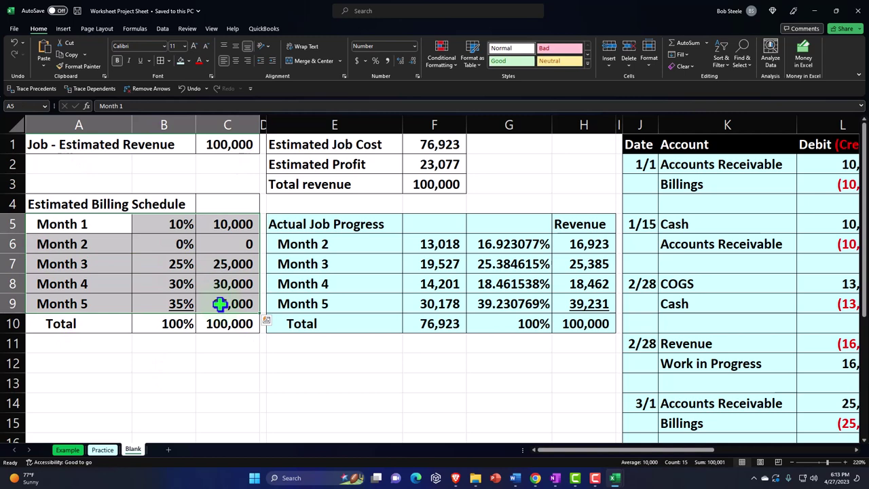
left_click(356, 372)
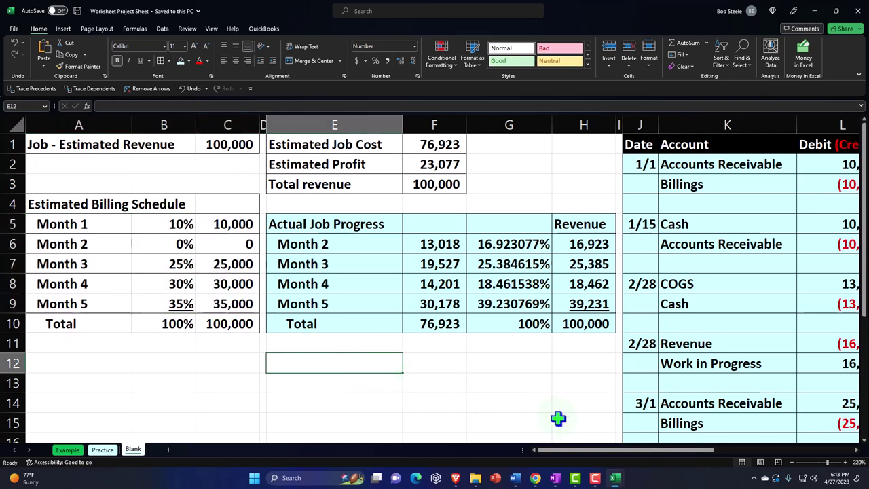
Step: Switch back to QuickBooks in Chrome and open Project 1 from the projects list
left_click(535, 478)
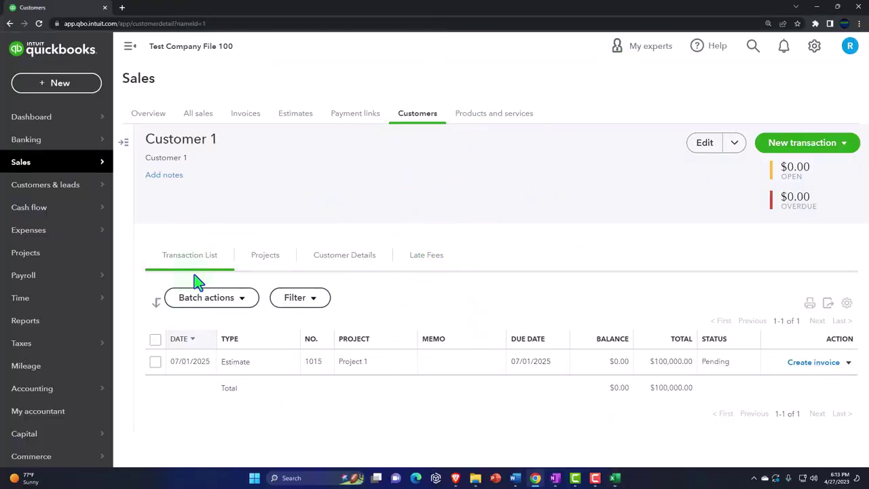
left_click(41, 264)
left_click(170, 357)
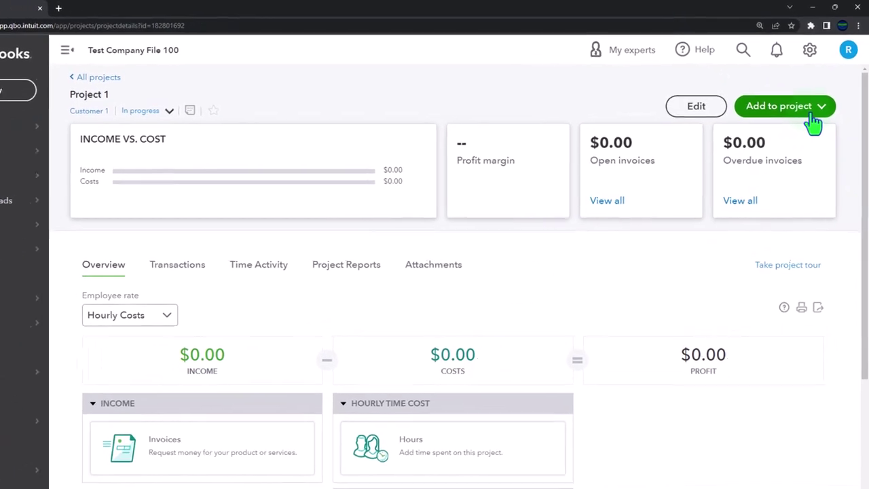
Step: Open a blank invoice for Project 1 to view the form, and leave it without saving
scroll(655, 256, "down", 1)
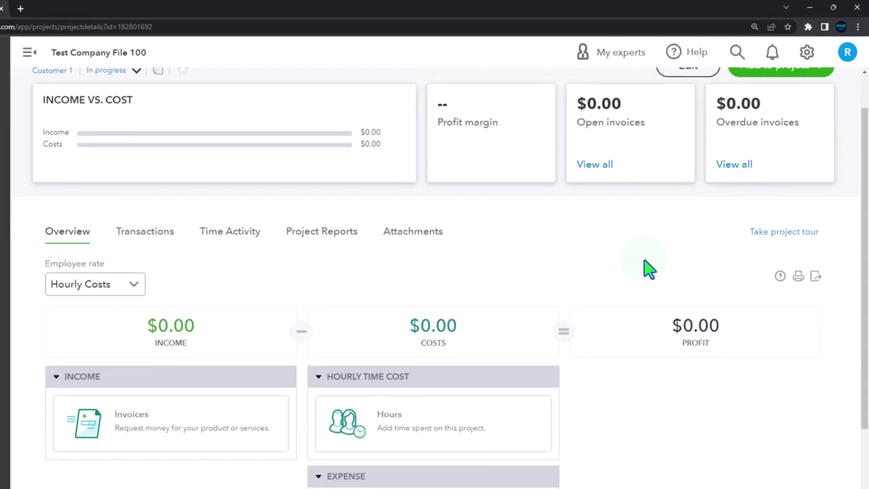
scroll(649, 268, "up", 1)
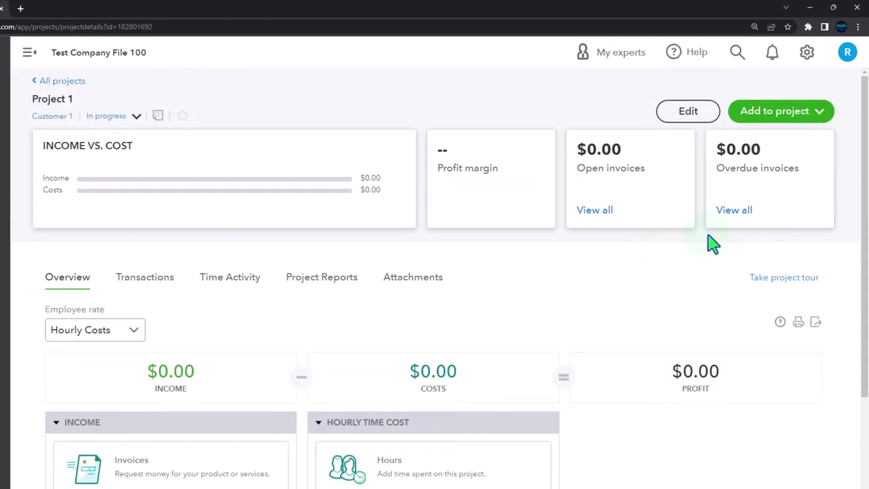
left_click(821, 116)
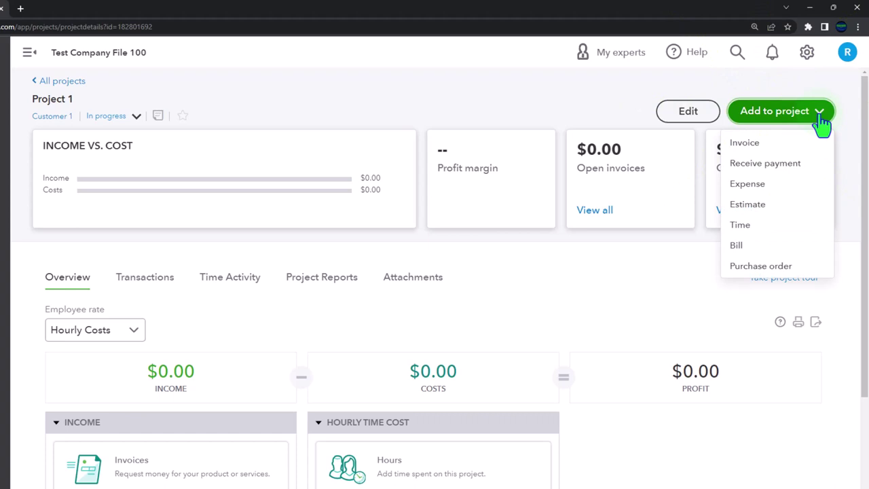
left_click(749, 152)
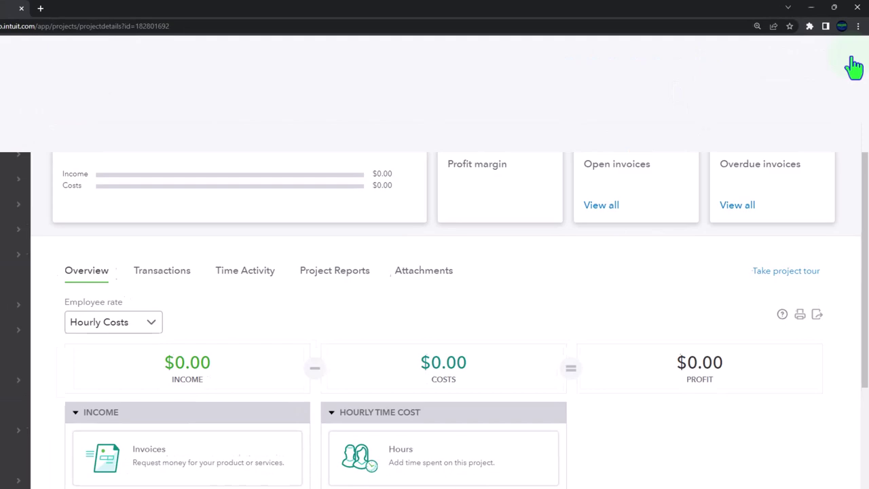
Step: Open Customer 1 in the customer list, view the invoicing options for its Project 1 estimate, and close them without creating an invoice
mouse_move(51, 190)
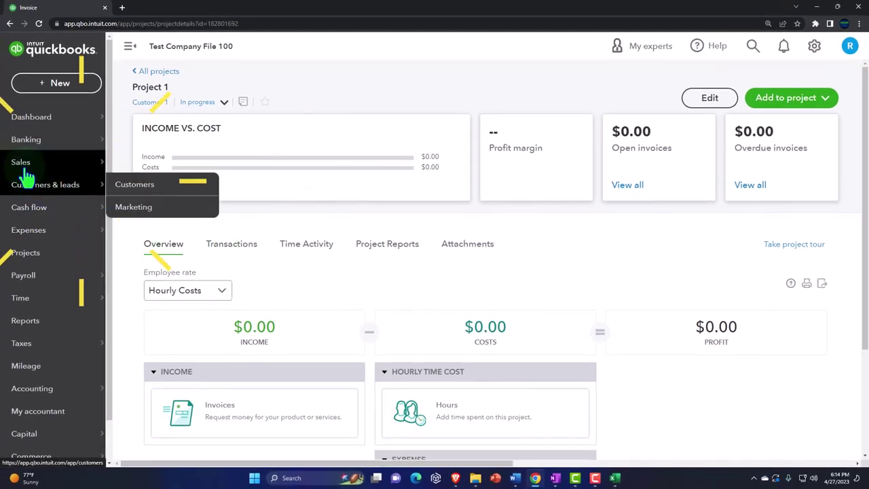
left_click(25, 176)
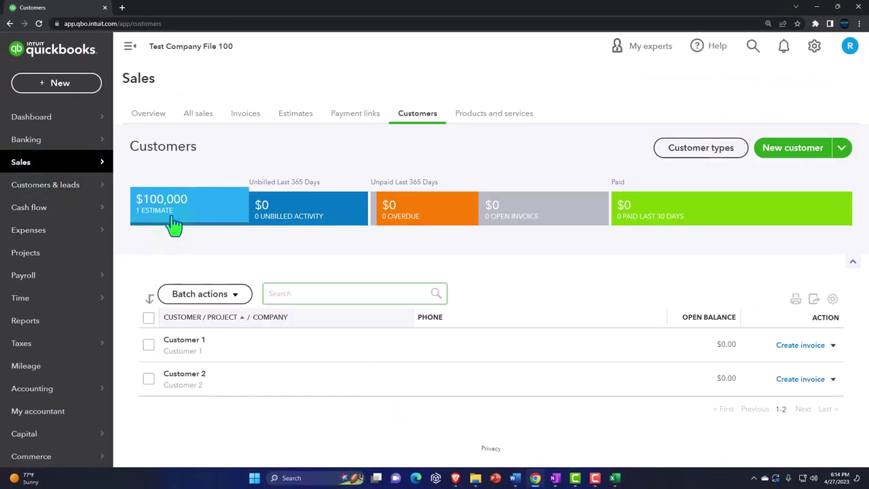
left_click(181, 345)
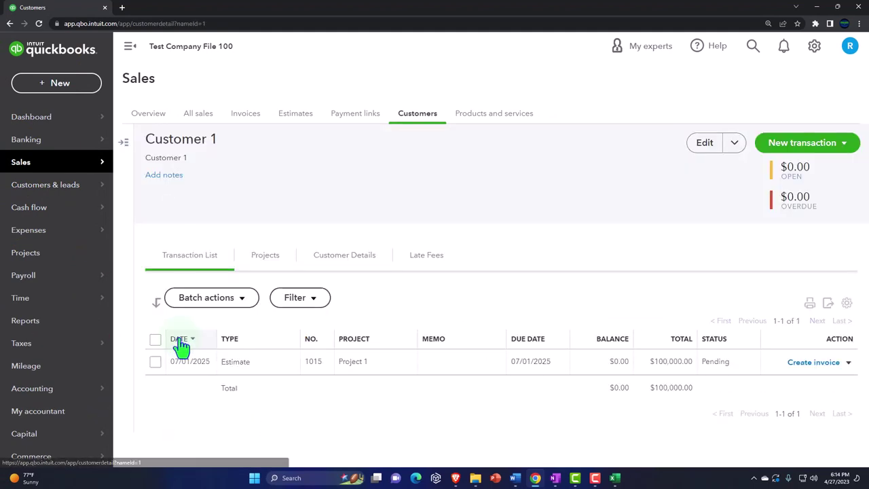
left_click(814, 363)
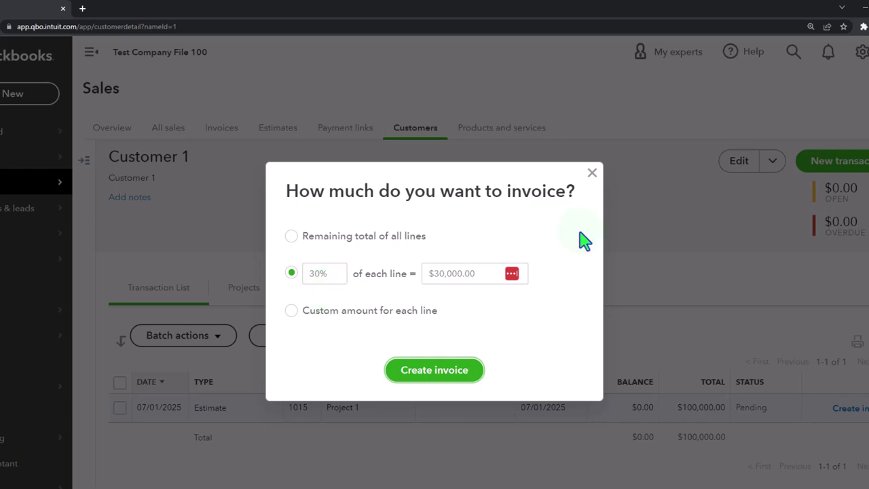
left_click(592, 174)
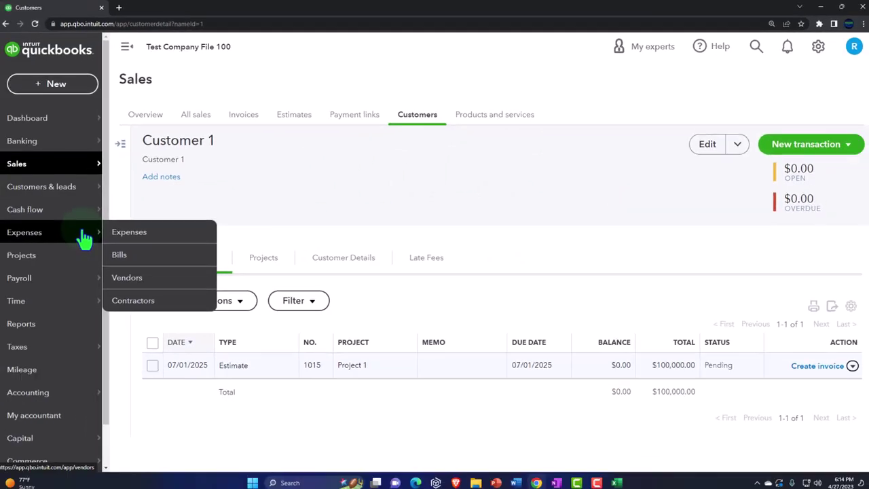
Step: Return to Project 1 through the projects list and start a new invoice for it
left_click(34, 258)
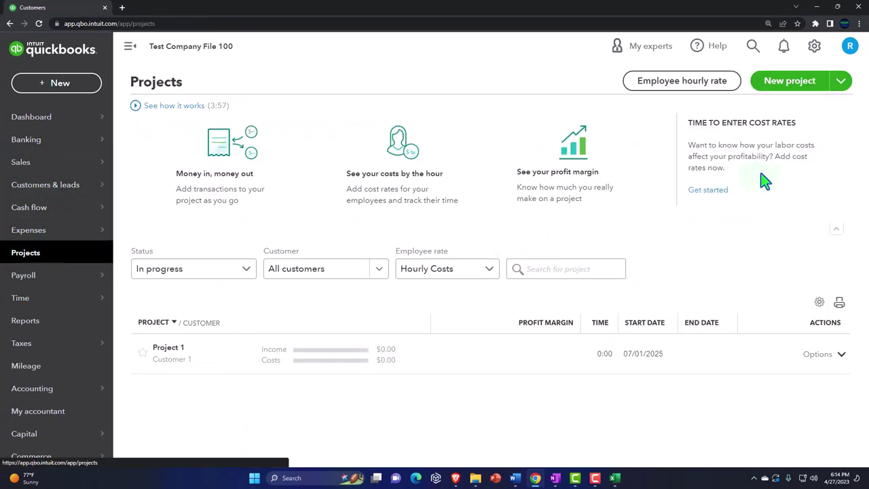
left_click(168, 348)
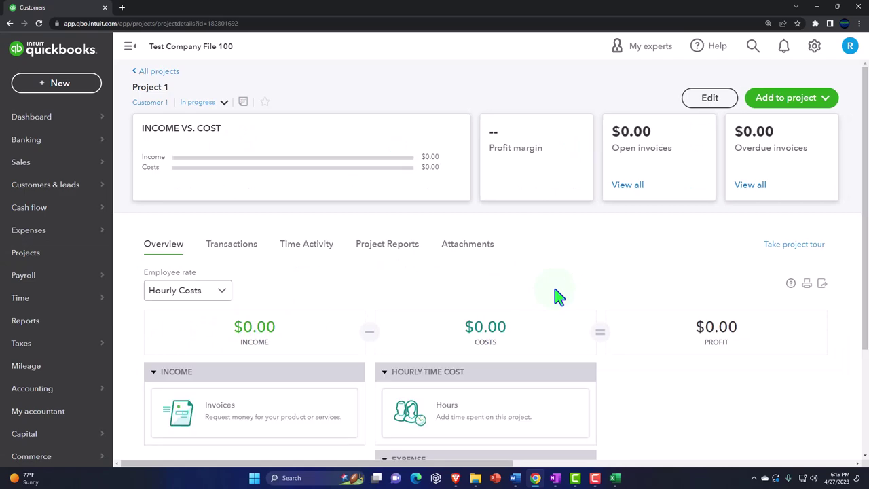
left_click(827, 100)
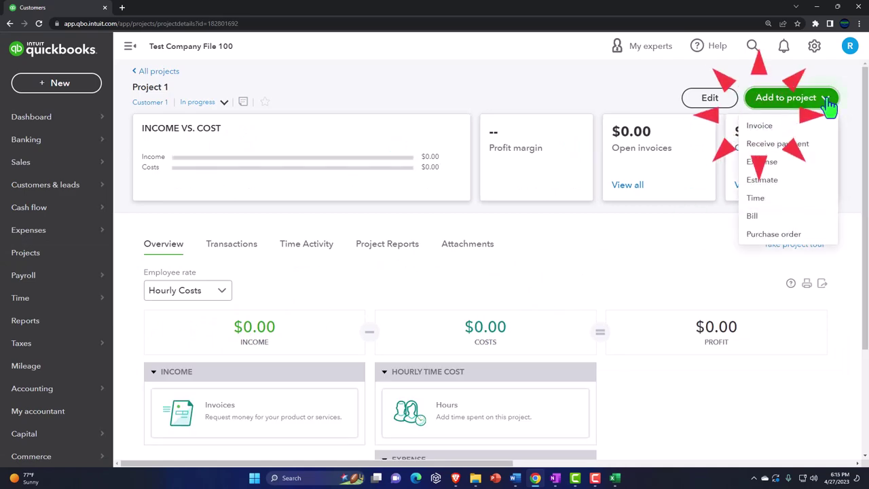
left_click(764, 127)
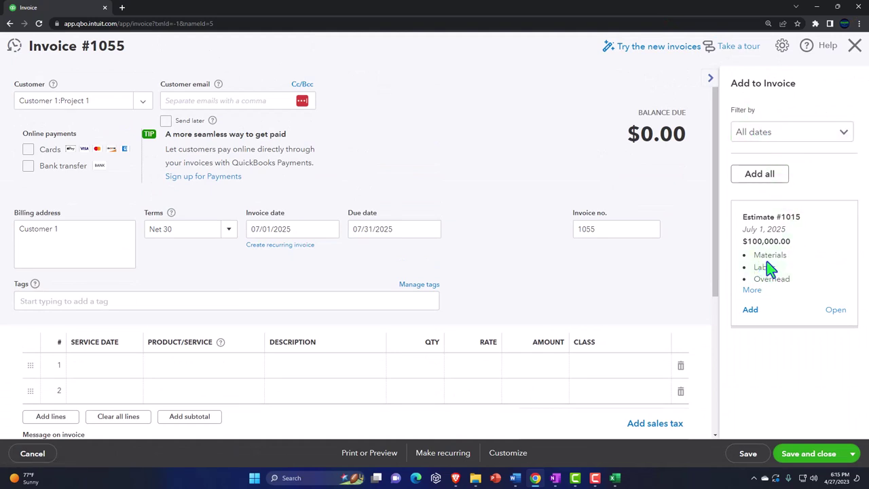
Step: Add the $100,000 estimate to the invoice and set the amount to 10% of each line
left_click(750, 311)
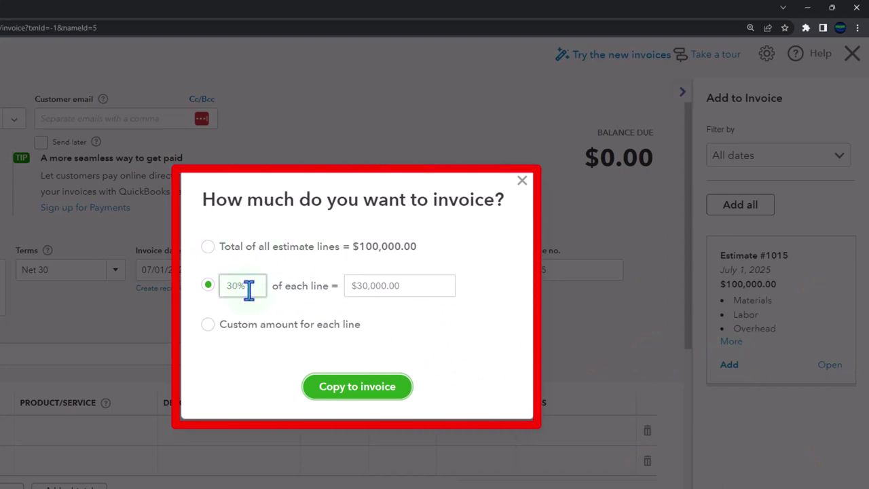
left_click(210, 285)
type("10")
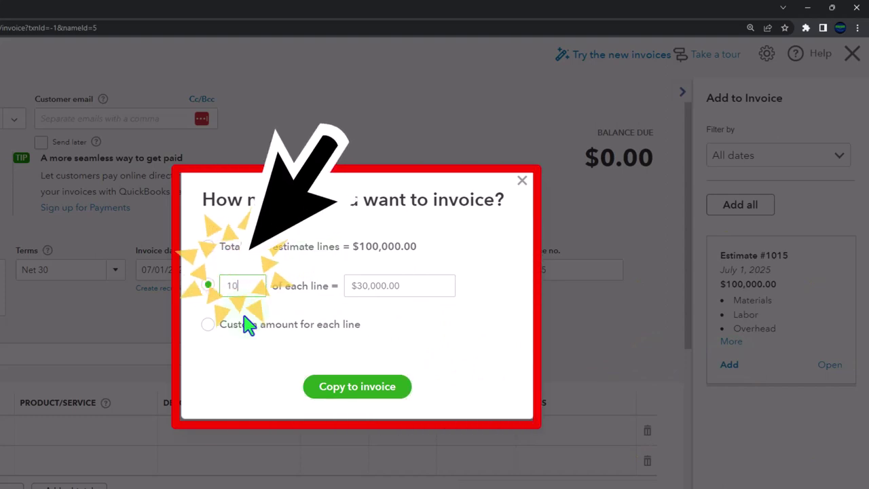
key("Tab")
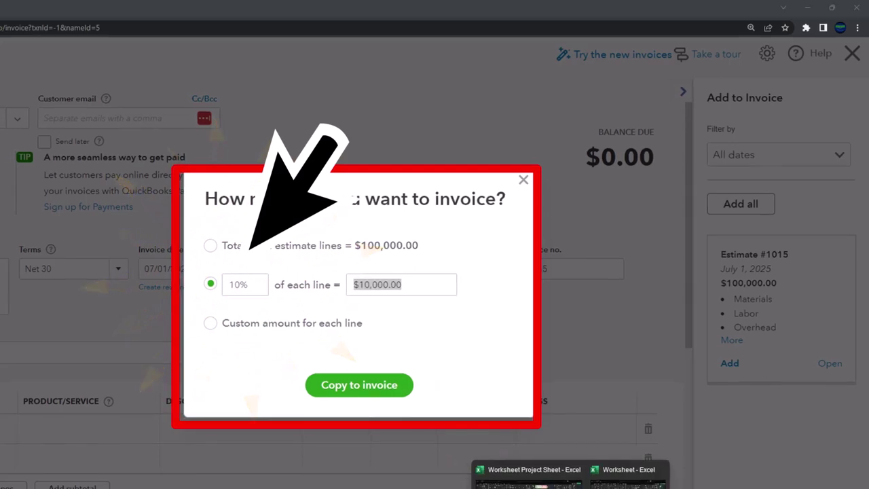
Step: Switch to the Worksheet Project Sheet workbook in Excel and review the estimated billing schedule
left_click(517, 469)
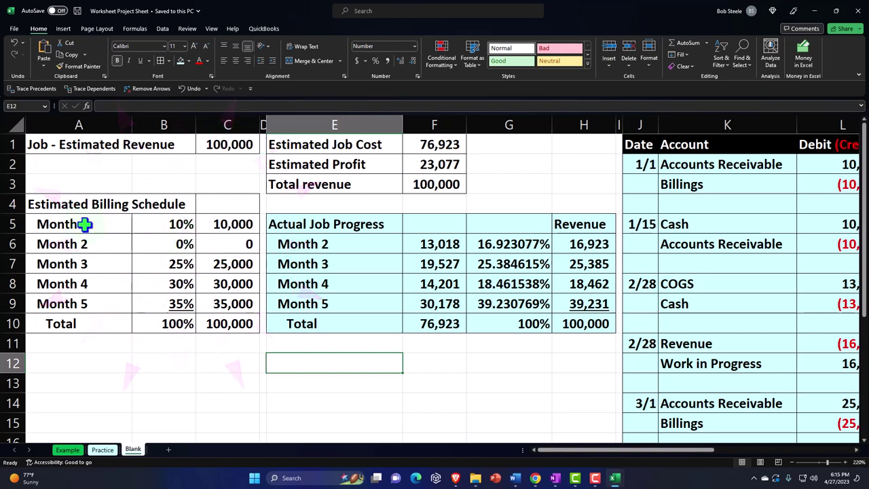
left_click_drag(70, 202, 210, 324)
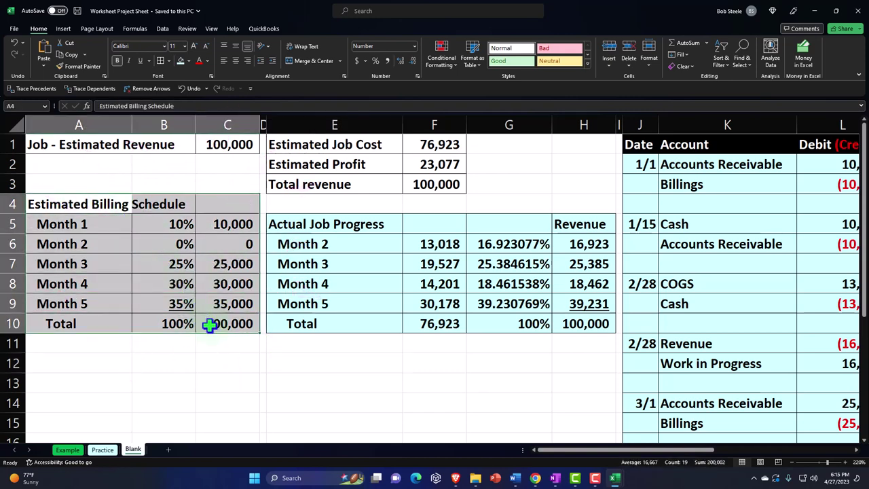
left_click(212, 350)
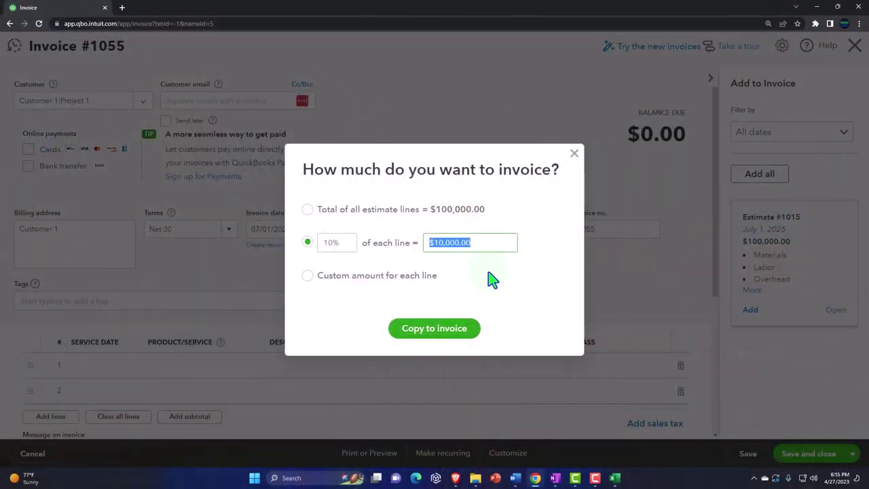
Step: Copy the 10% estimate lines to the Project 1 invoice in QuickBooks, collapse the side pane, and save and close the invoice
left_click(440, 331)
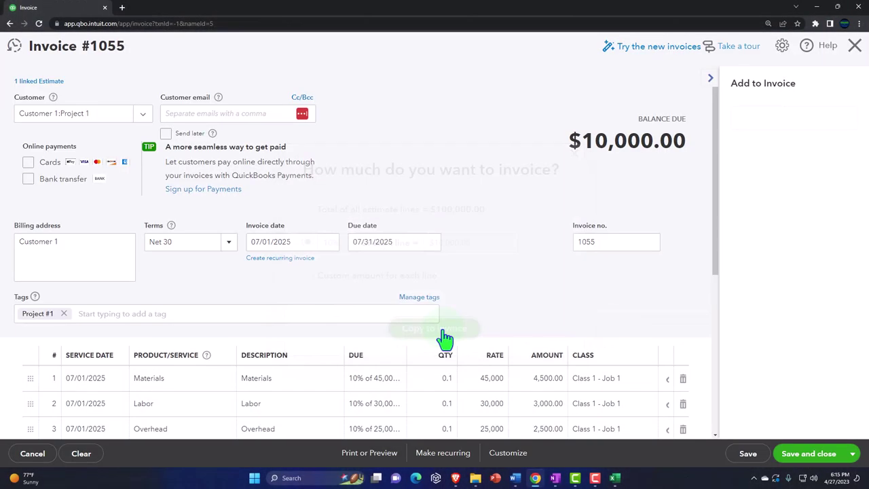
left_click(711, 78)
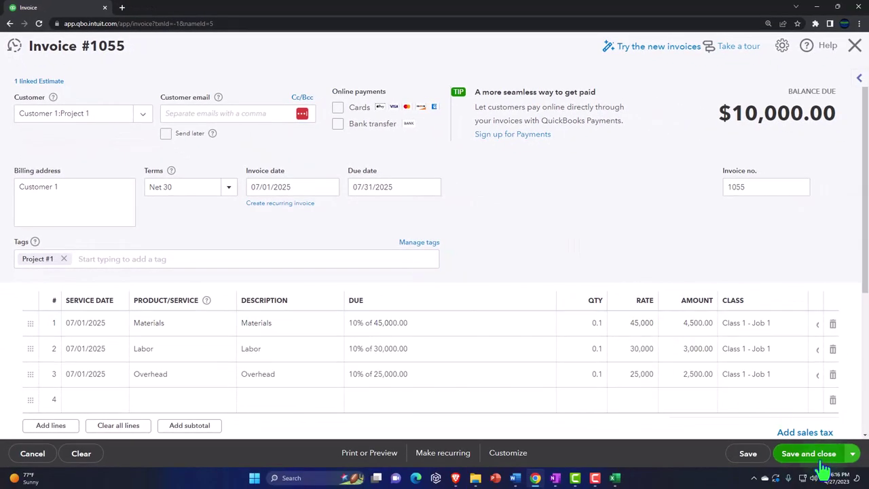
left_click(822, 462)
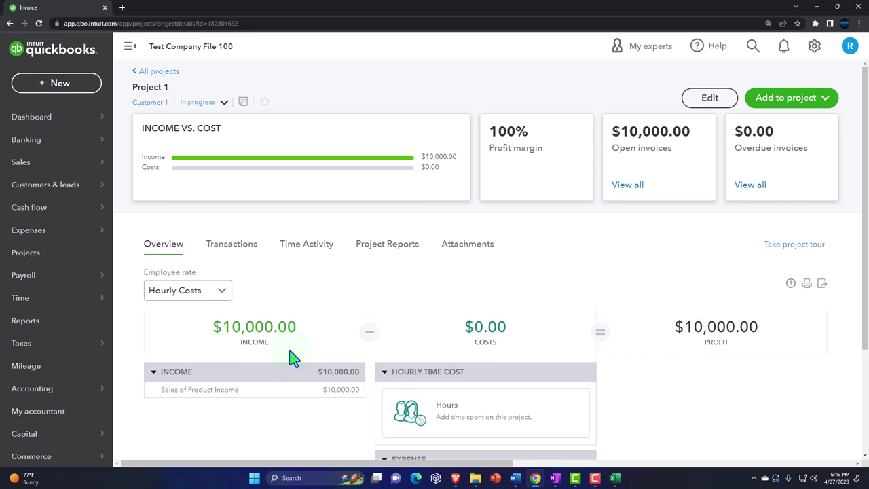
Step: Duplicate the browser tab that shows the Project 1 page
right_click(80, 13)
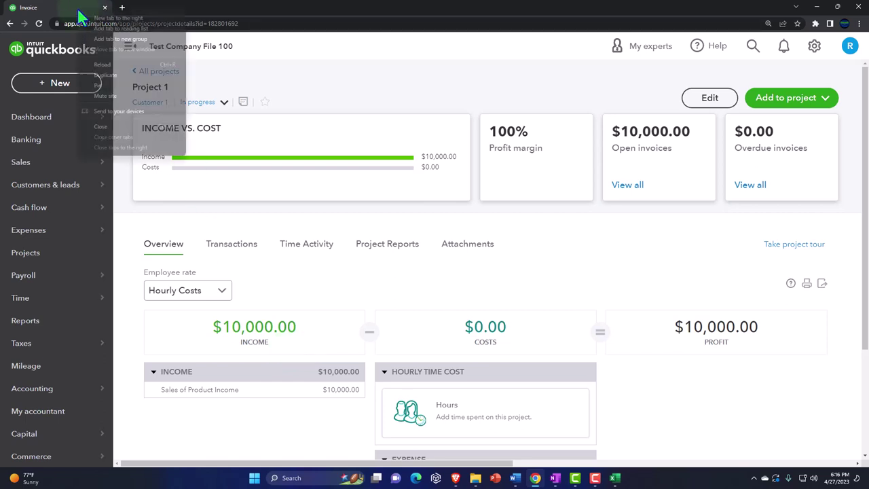
left_click(103, 76)
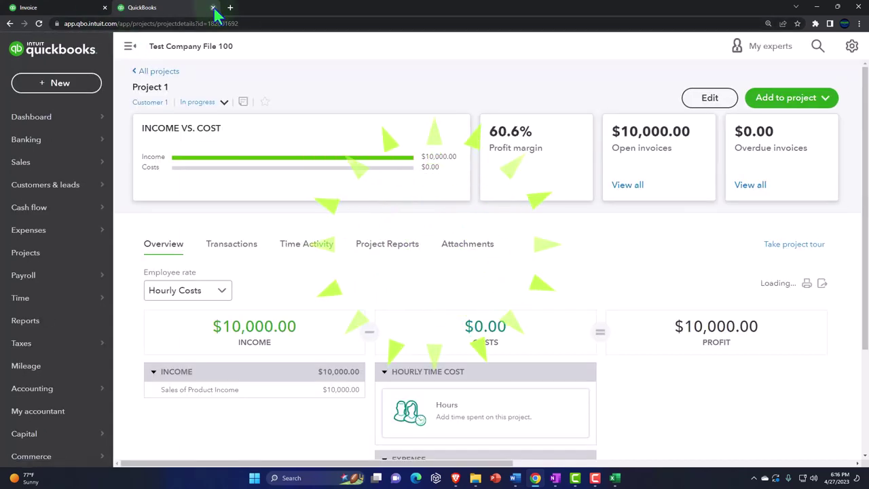
right_click(76, 10)
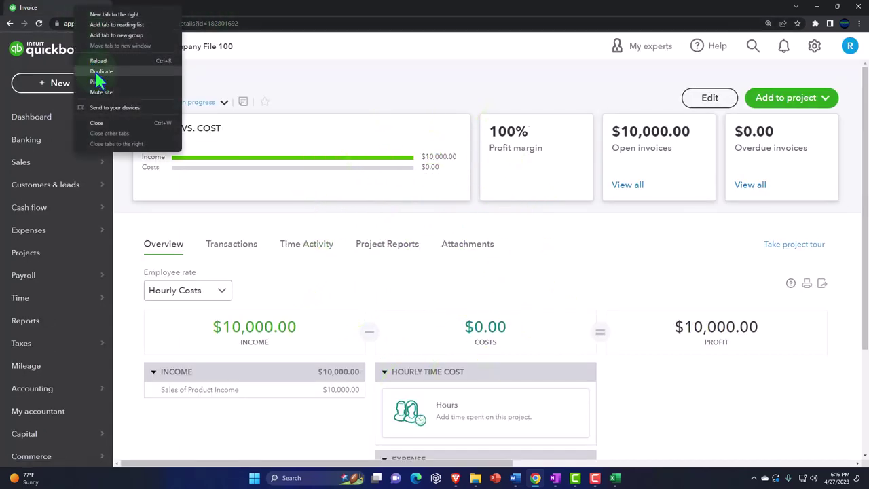
left_click(96, 72)
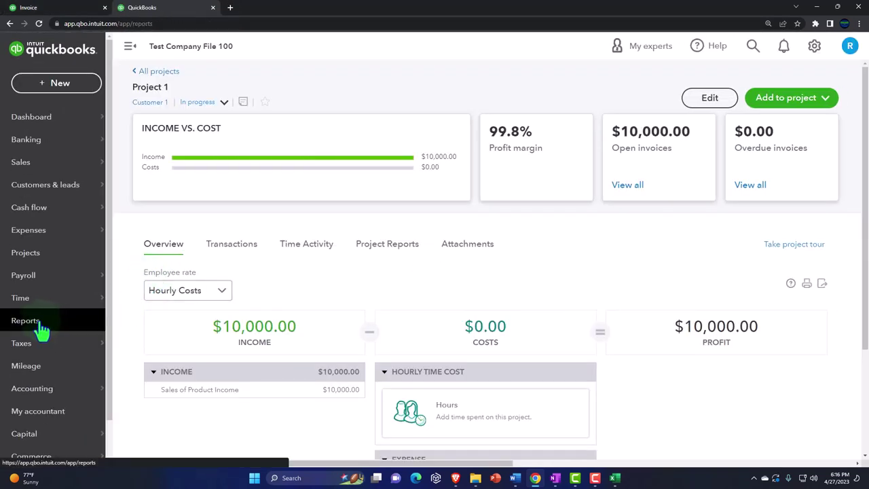
Step: Open the Balance Sheet report in the duplicated tab, duplicate that report tab, and return to the first report tab
left_click(27, 321)
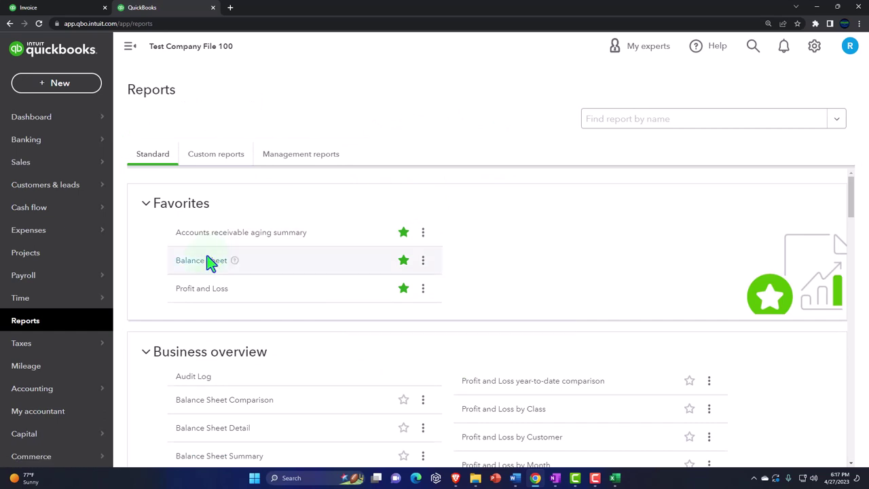
left_click(211, 261)
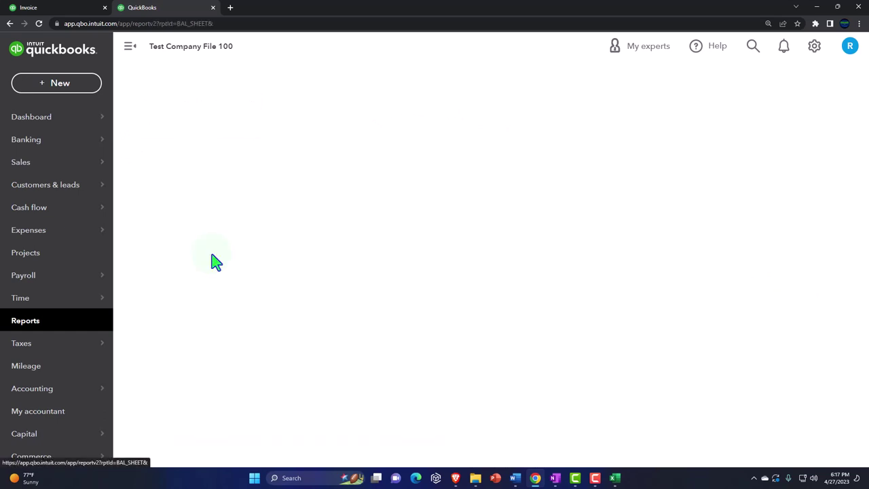
right_click(189, 14)
left_click(210, 71)
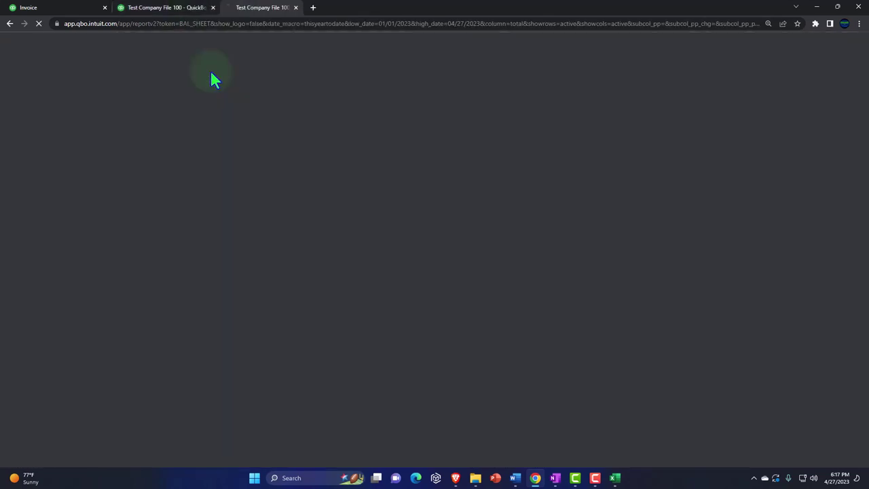
left_click(166, 8)
Step: Run the Balance Sheet for 01/01/2025 to 12/31/2025 and review its accounts receivable and equity lines
left_click(319, 147)
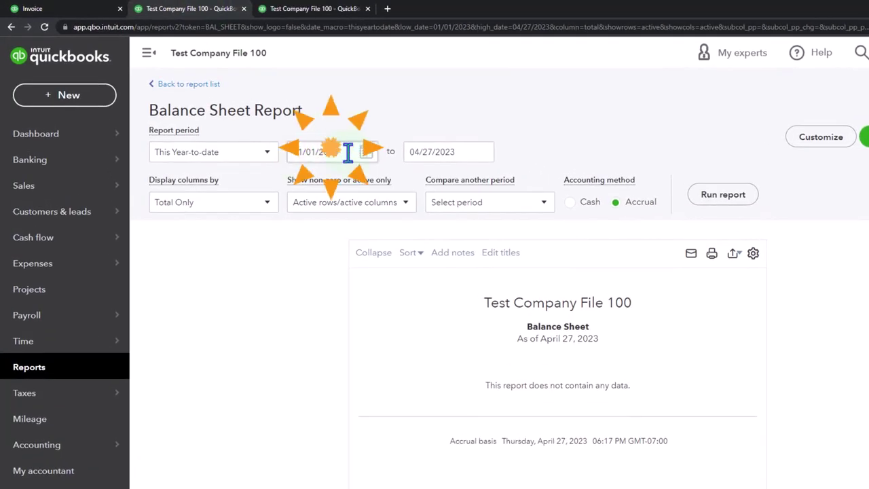
type("01")
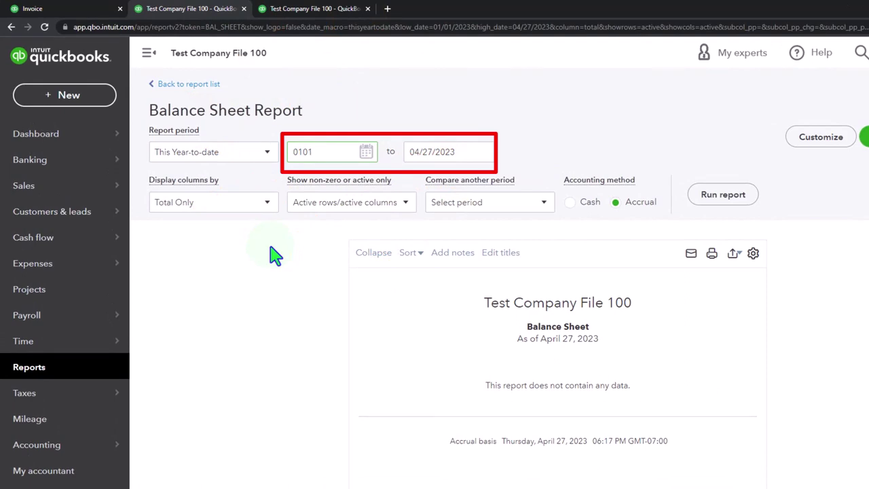
type("/01/2025")
key("Tab")
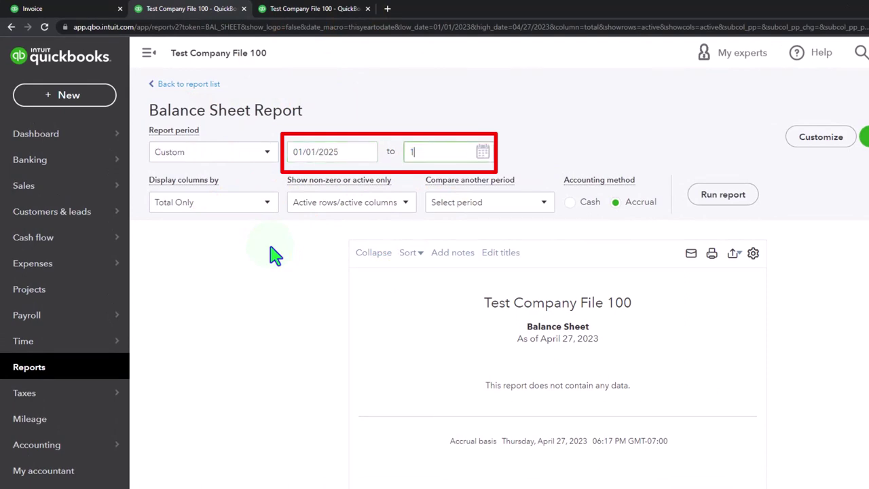
type("123125")
key("Tab")
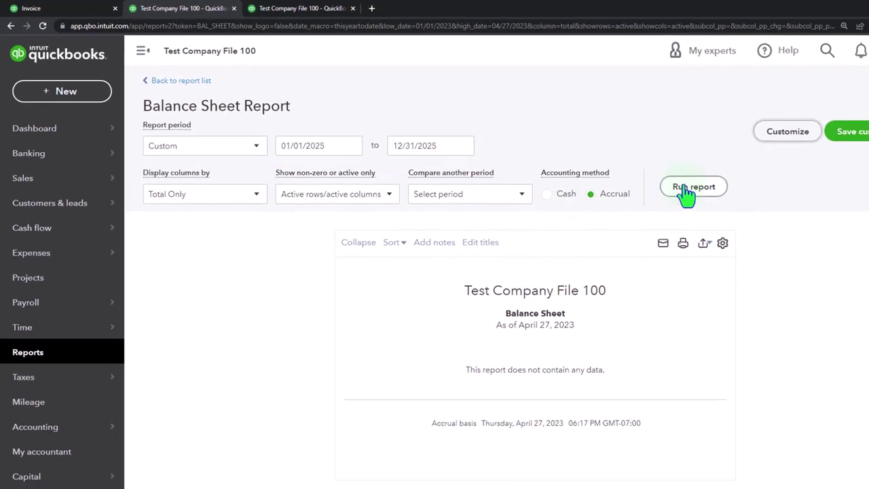
left_click(724, 194)
scroll(625, 178, "down", 2)
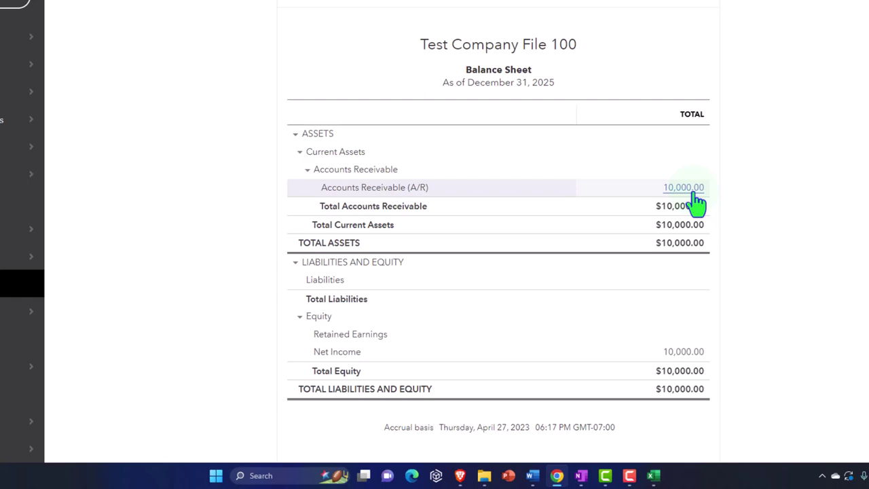
Step: In the duplicated Balance Sheet tab, set the report period to 07/01/2025 through 12/31/2025
left_click(279, 8)
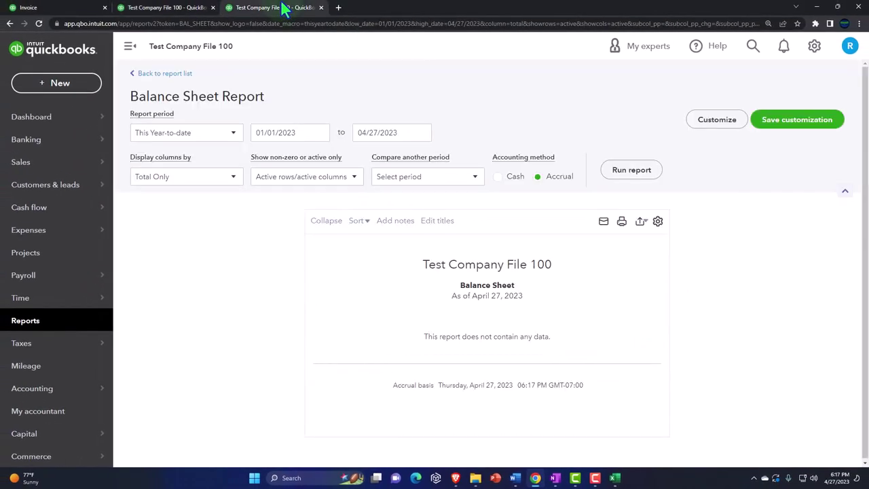
left_click(308, 135)
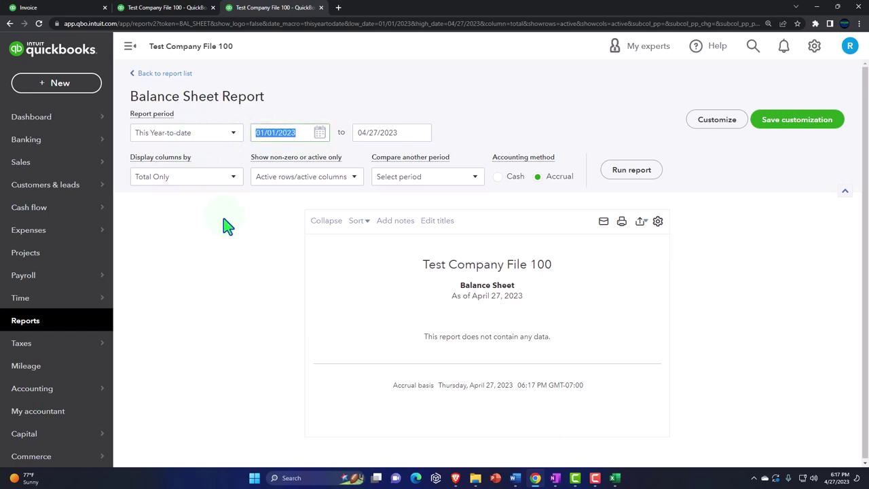
type("070125")
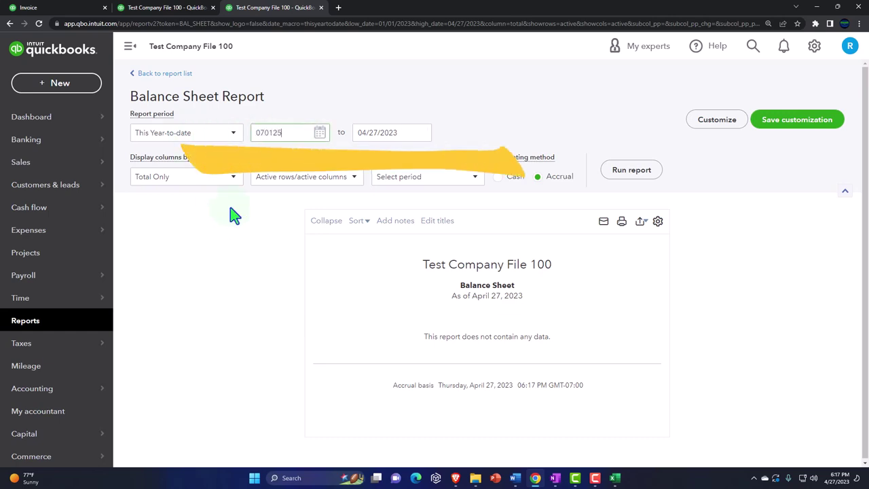
key("Tab")
type("1")
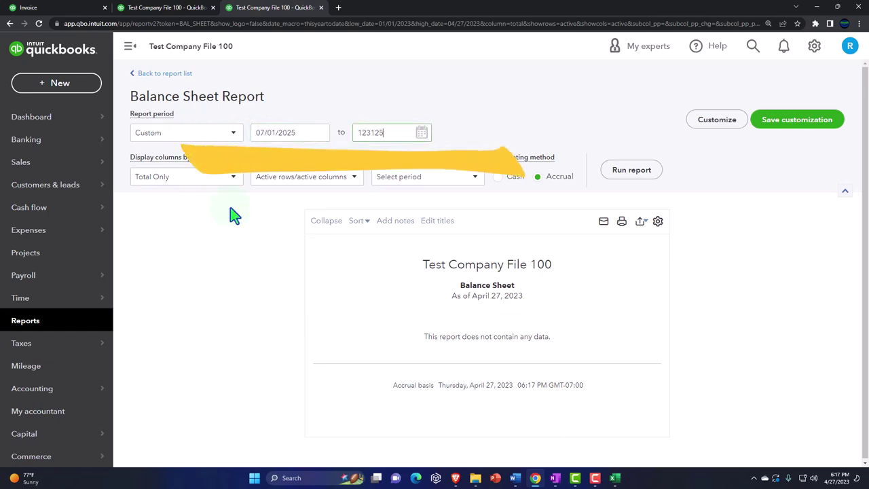
key("Tab")
Step: Display the Balance Sheet columns by months, run the report, and review the monthly accounts receivable and net income
left_click(230, 178)
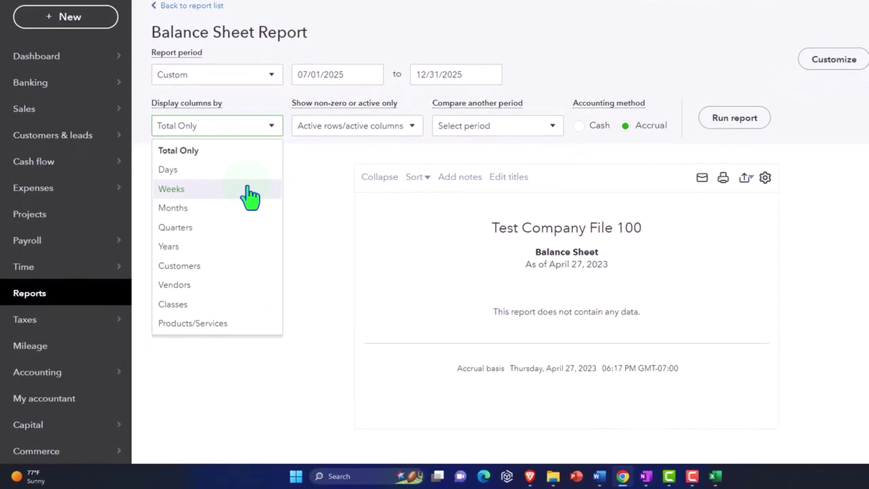
left_click(216, 206)
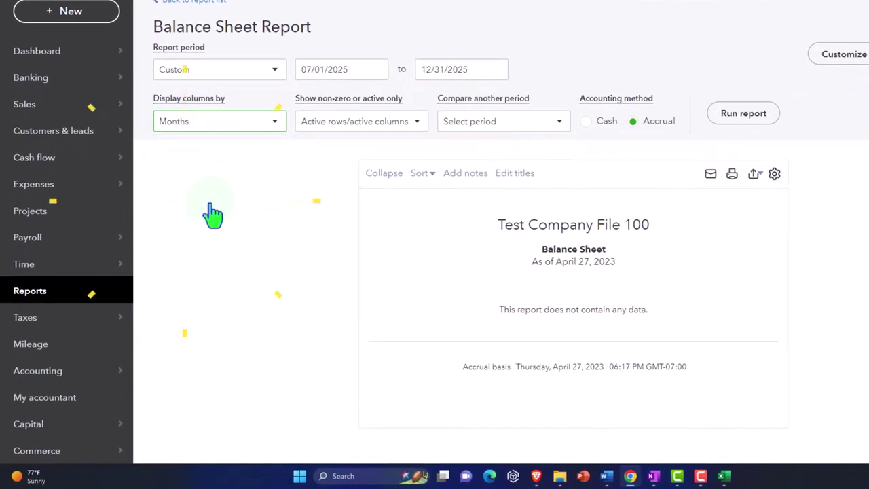
left_click(724, 123)
scroll(616, 178, "down", 3)
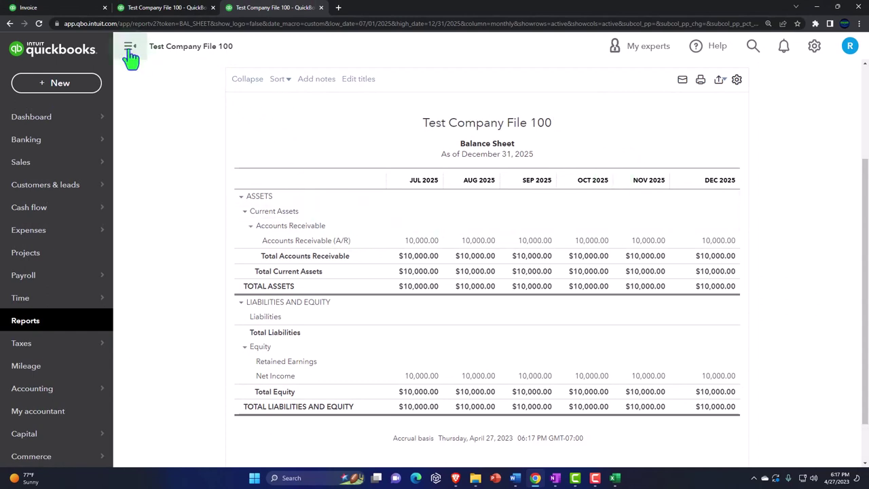
scroll(200, 188, "up", 1)
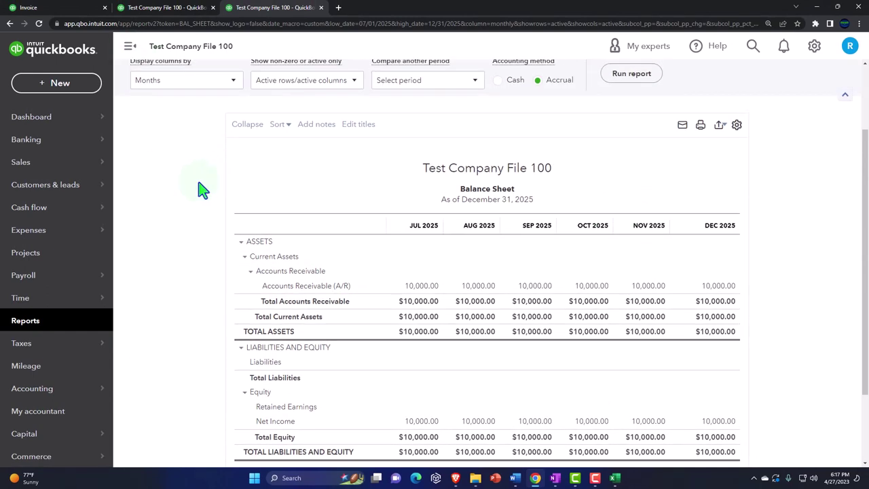
Step: Open the Profit and Loss report in the same tab and set its period to 07/01/2025 through 12/31/2025
left_click(54, 325)
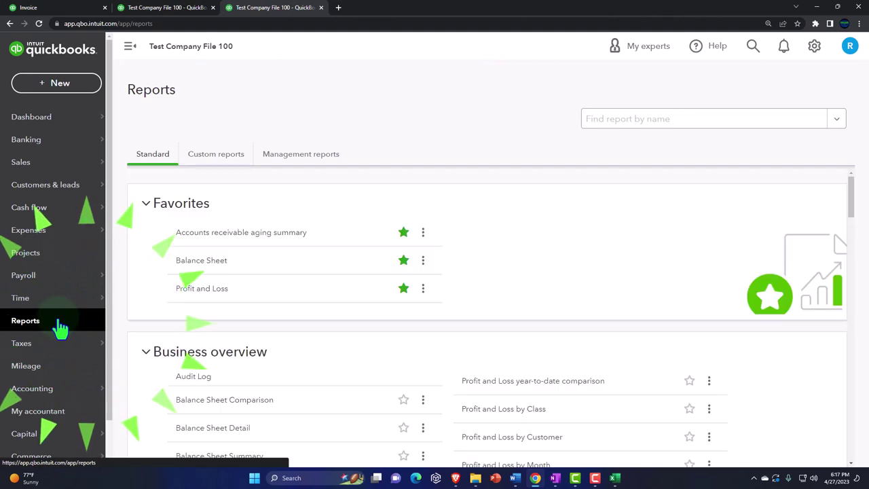
left_click(202, 291)
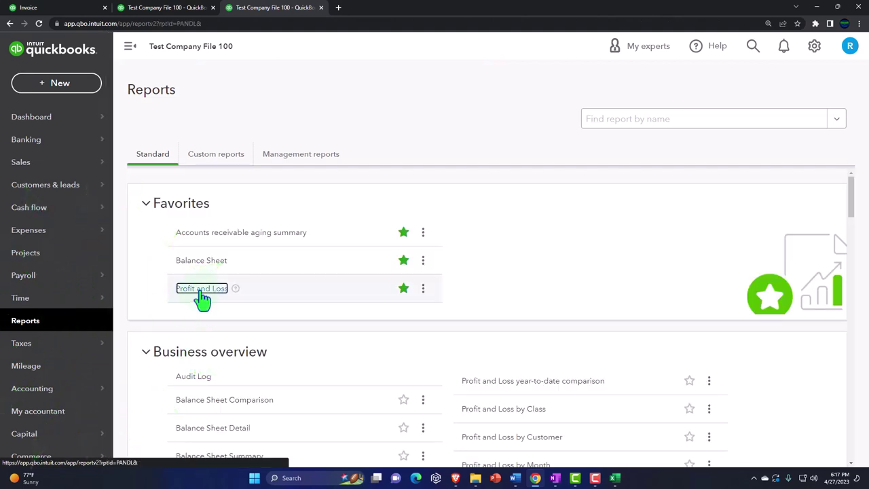
left_click(303, 133)
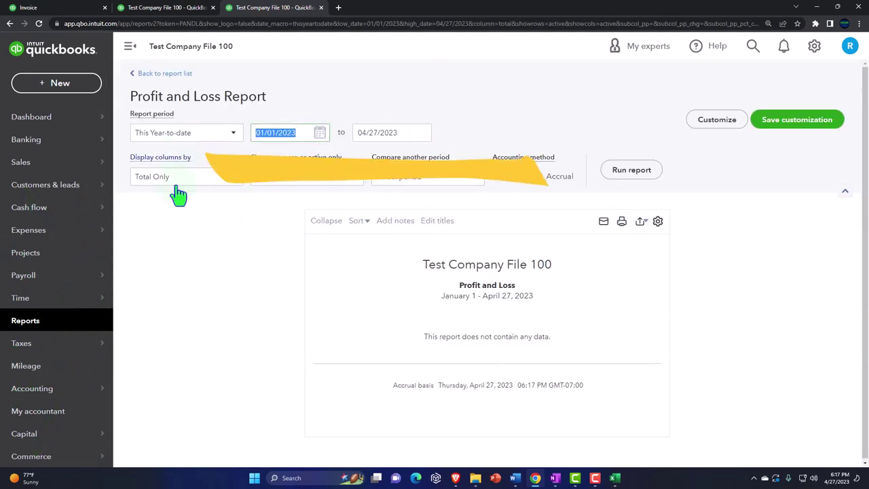
type("07/01/2025")
key("Tab")
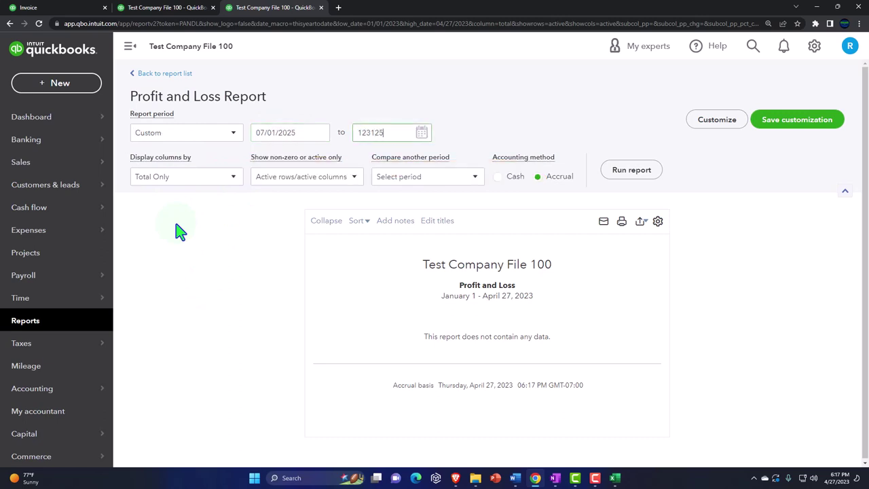
Step: Display the Profit and Loss columns by months and run the report
left_click(228, 179)
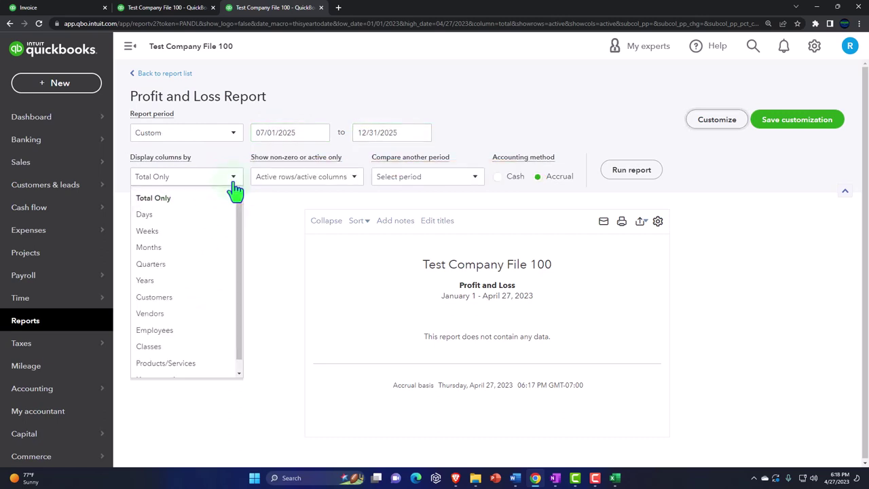
left_click(178, 249)
left_click(630, 171)
scroll(630, 178, "down", 1)
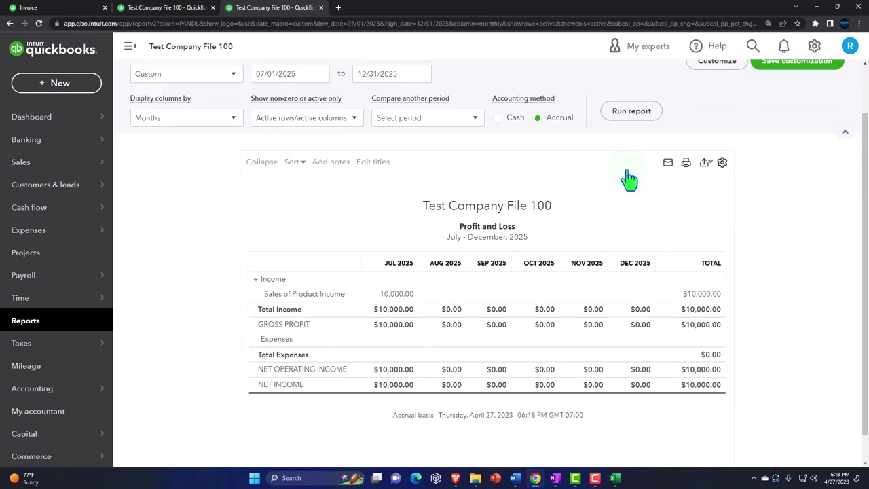
Step: Collapse the navigation pane to examine the July 2025 Sales of Product Income, and switch to OneNote
left_click(130, 46)
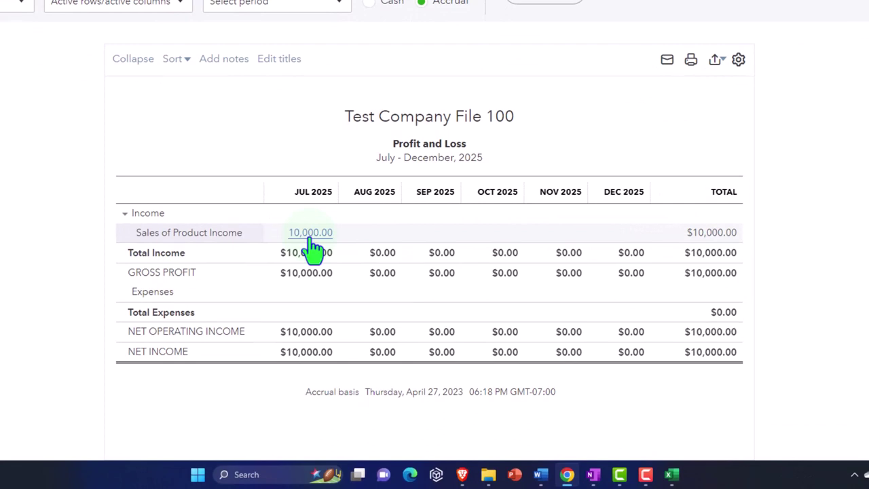
left_click(312, 242)
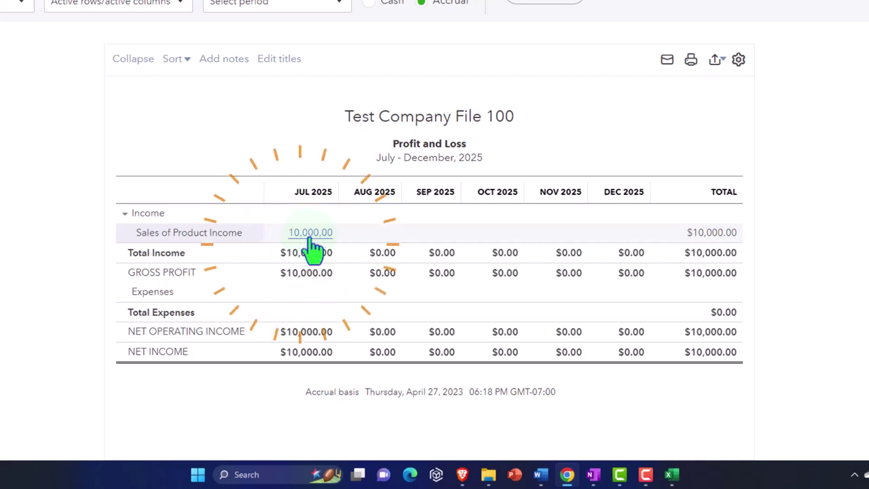
mouse_move(594, 476)
left_click(554, 478)
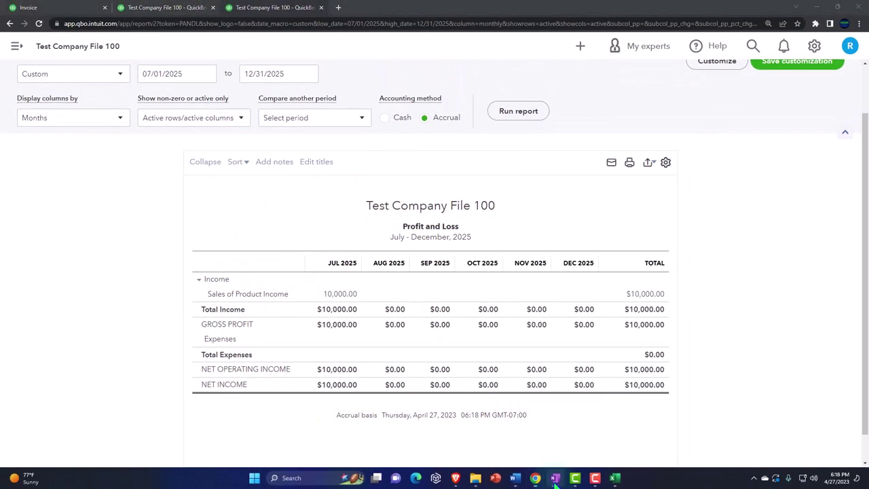